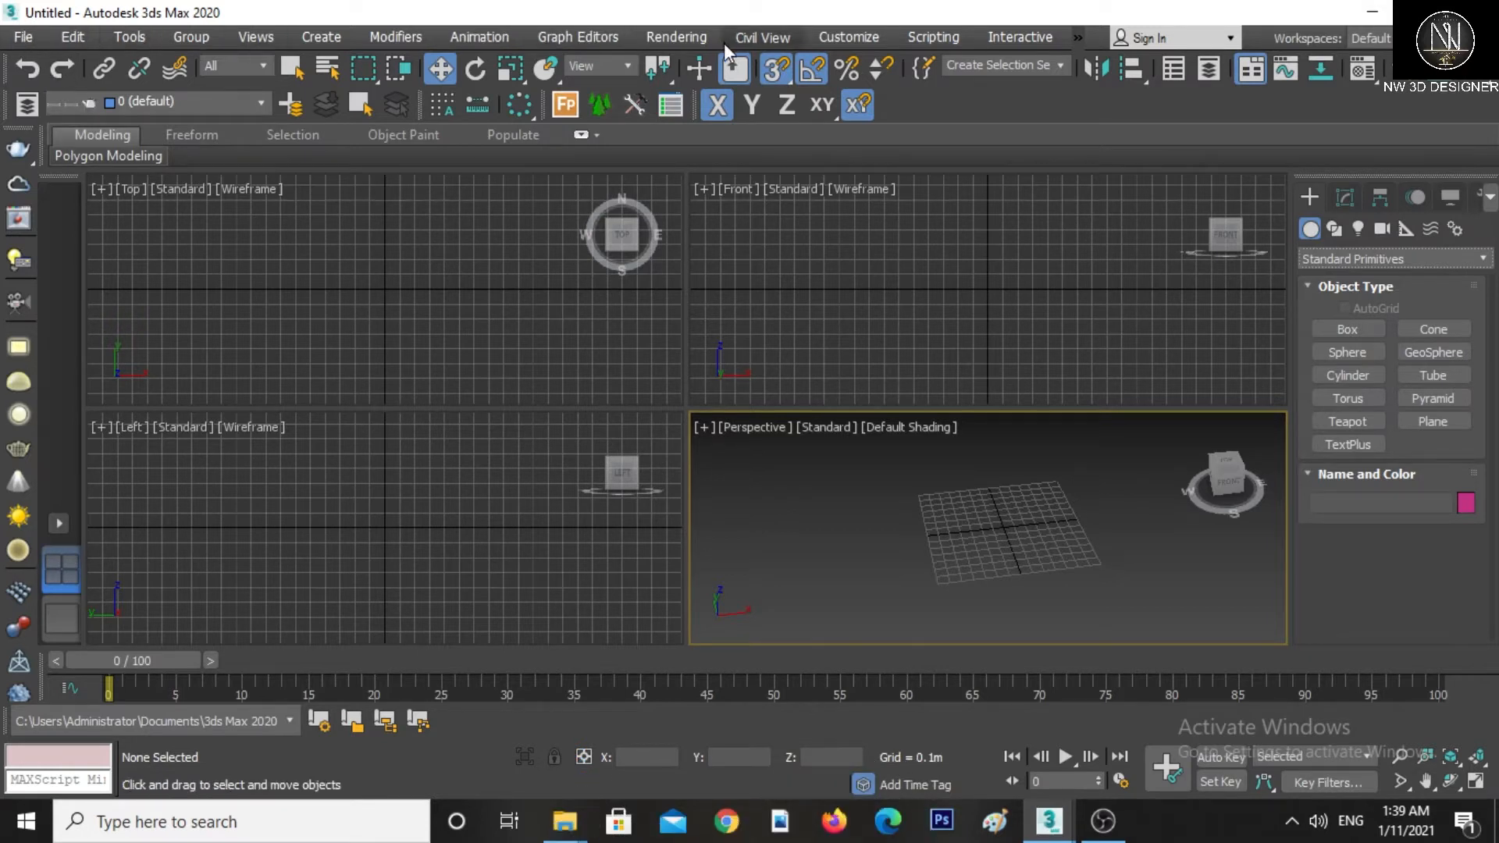
Browse the File, Edit, Views and Create menus, including the Import and Export submenus
left_click(23, 39)
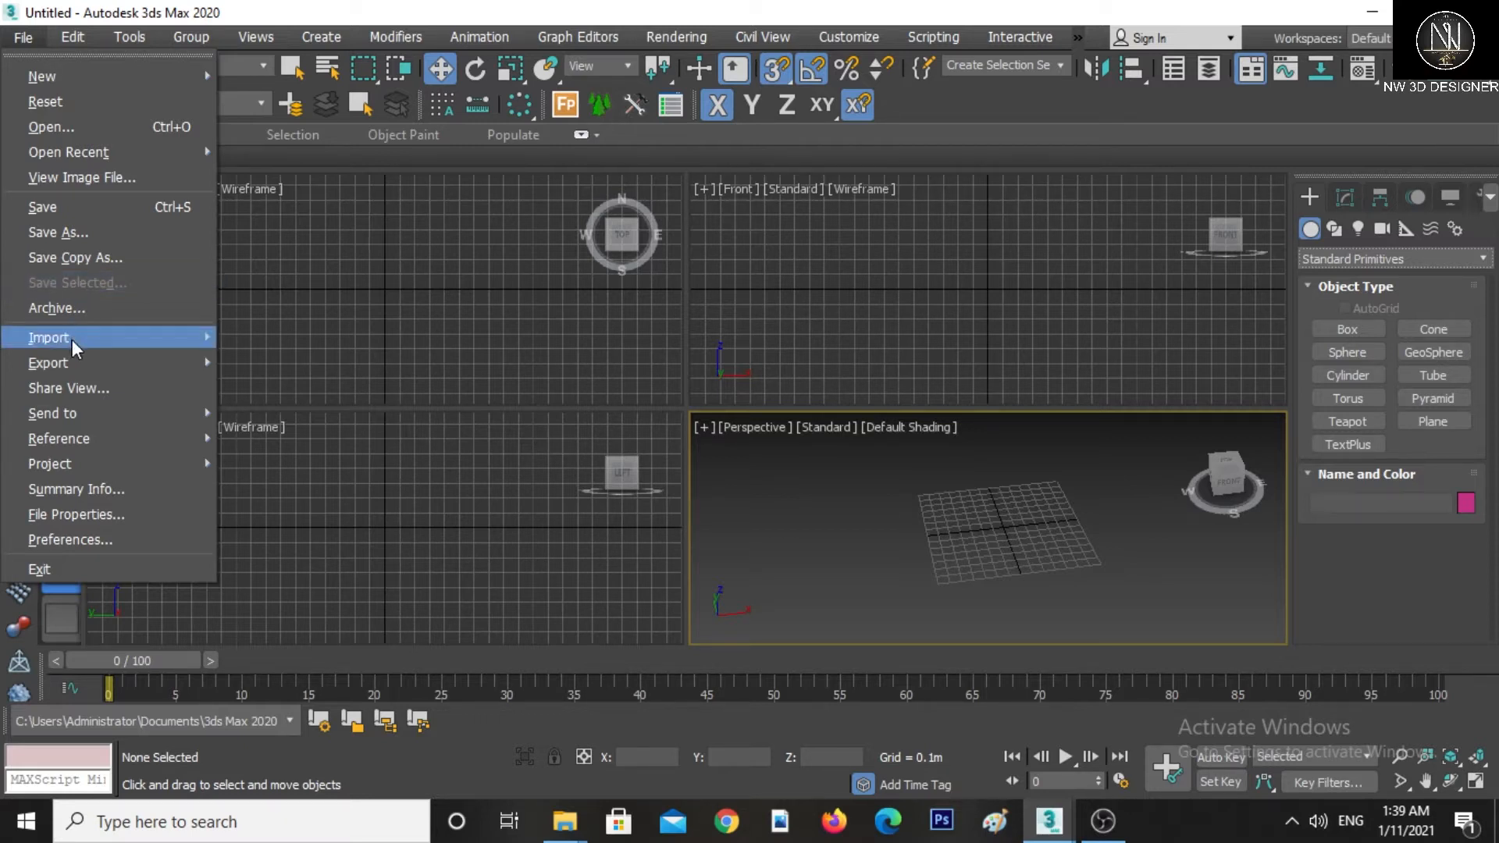
mouse_move(69, 346)
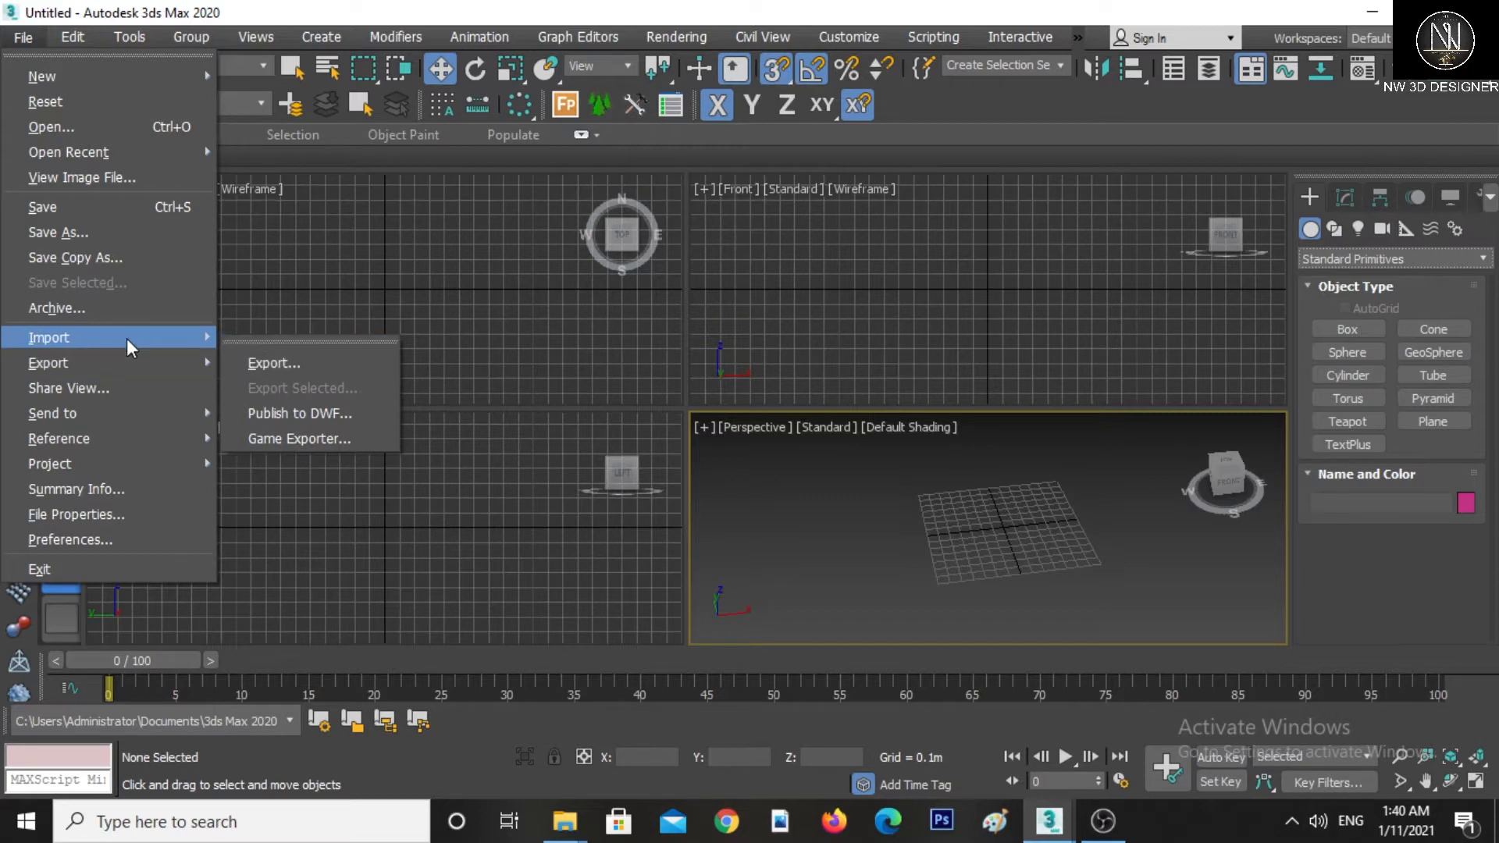
mouse_move(137, 364)
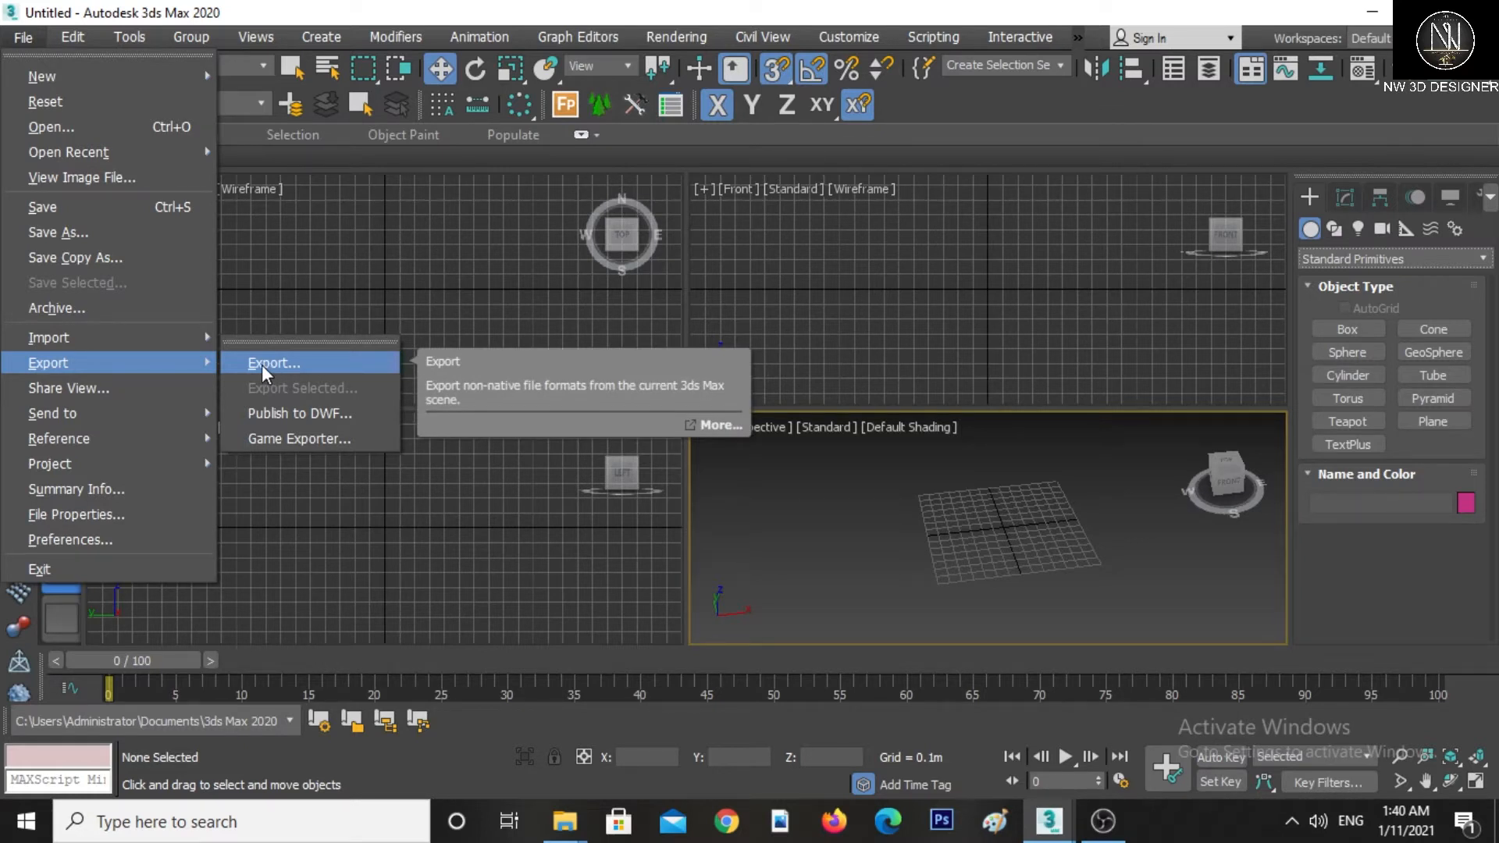
left_click(75, 36)
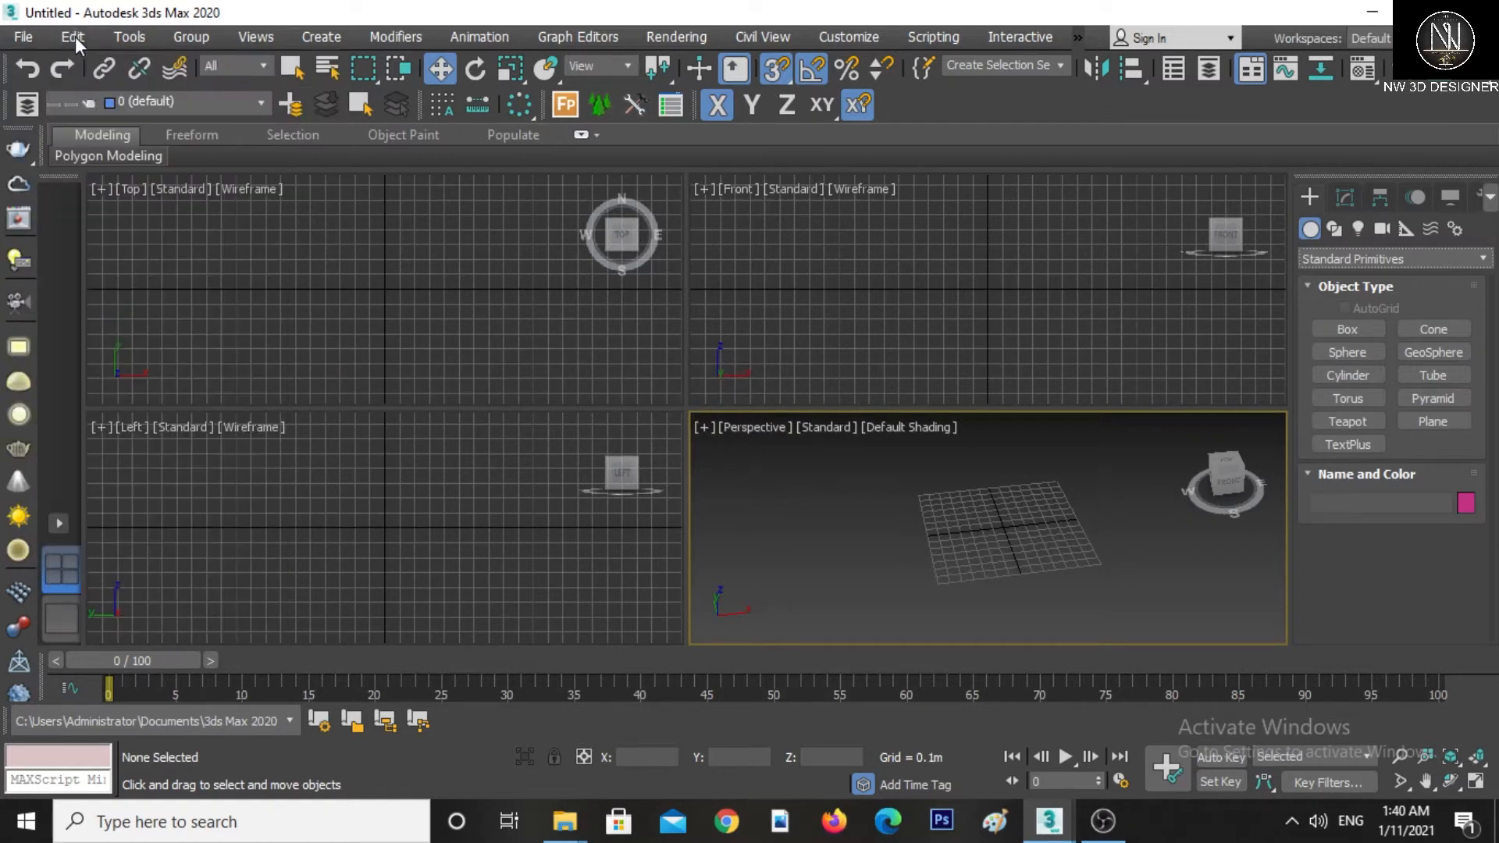
left_click(75, 36)
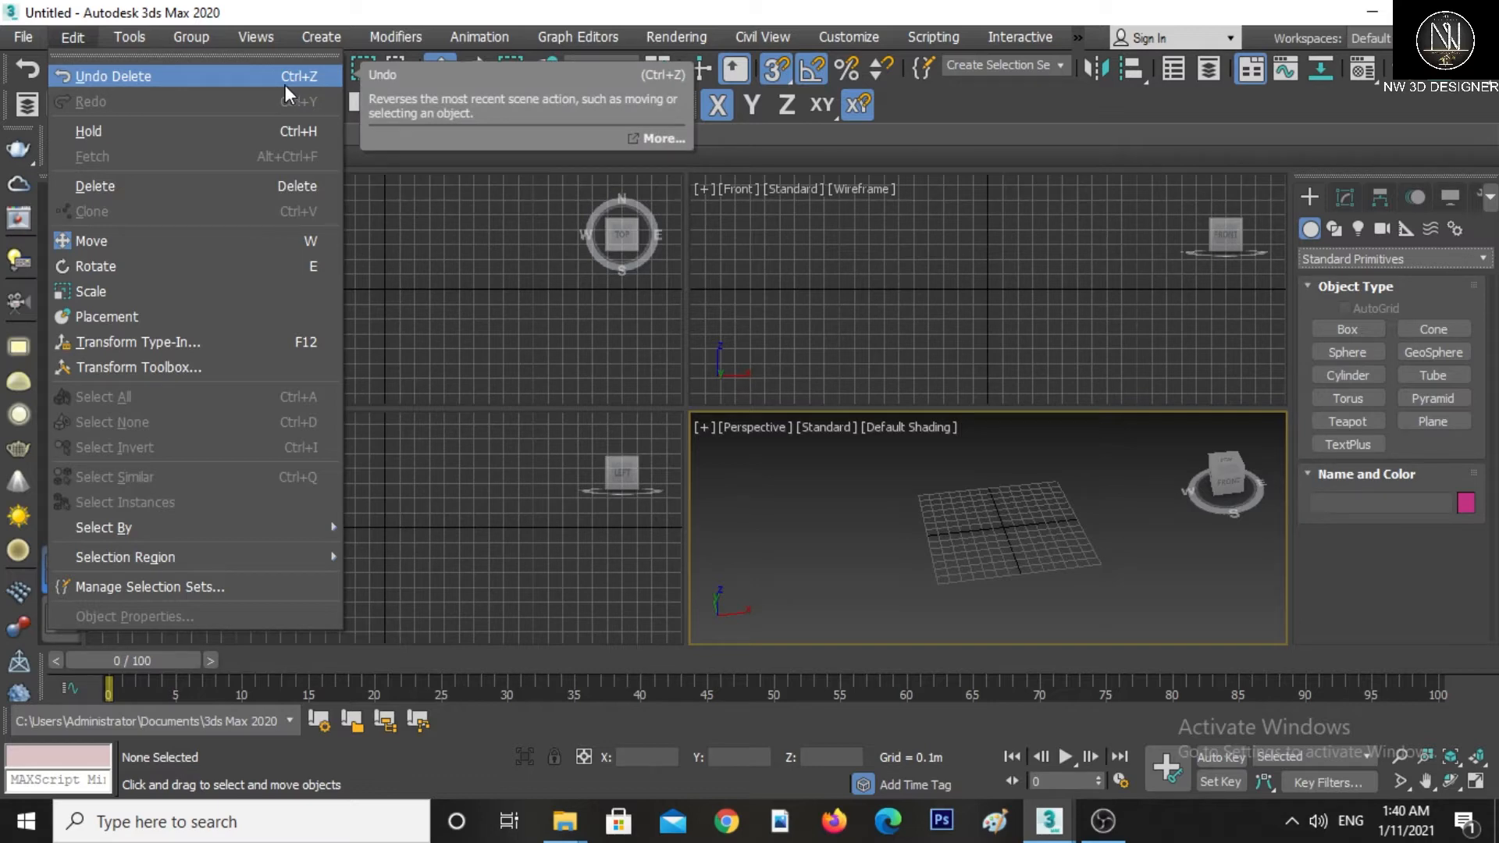
mouse_move(129, 39)
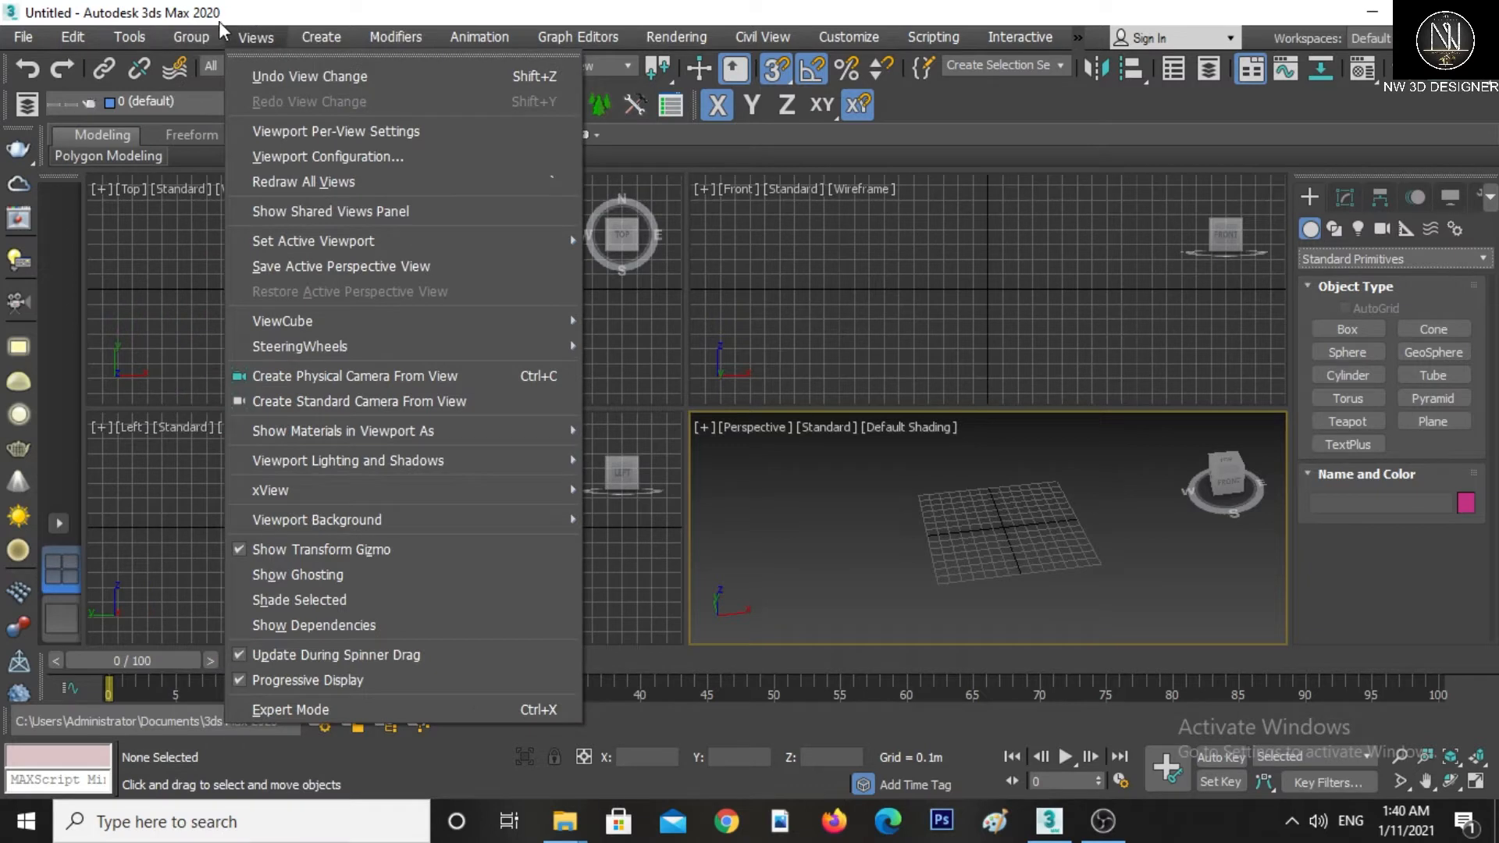
mouse_move(201, 32)
mouse_move(306, 41)
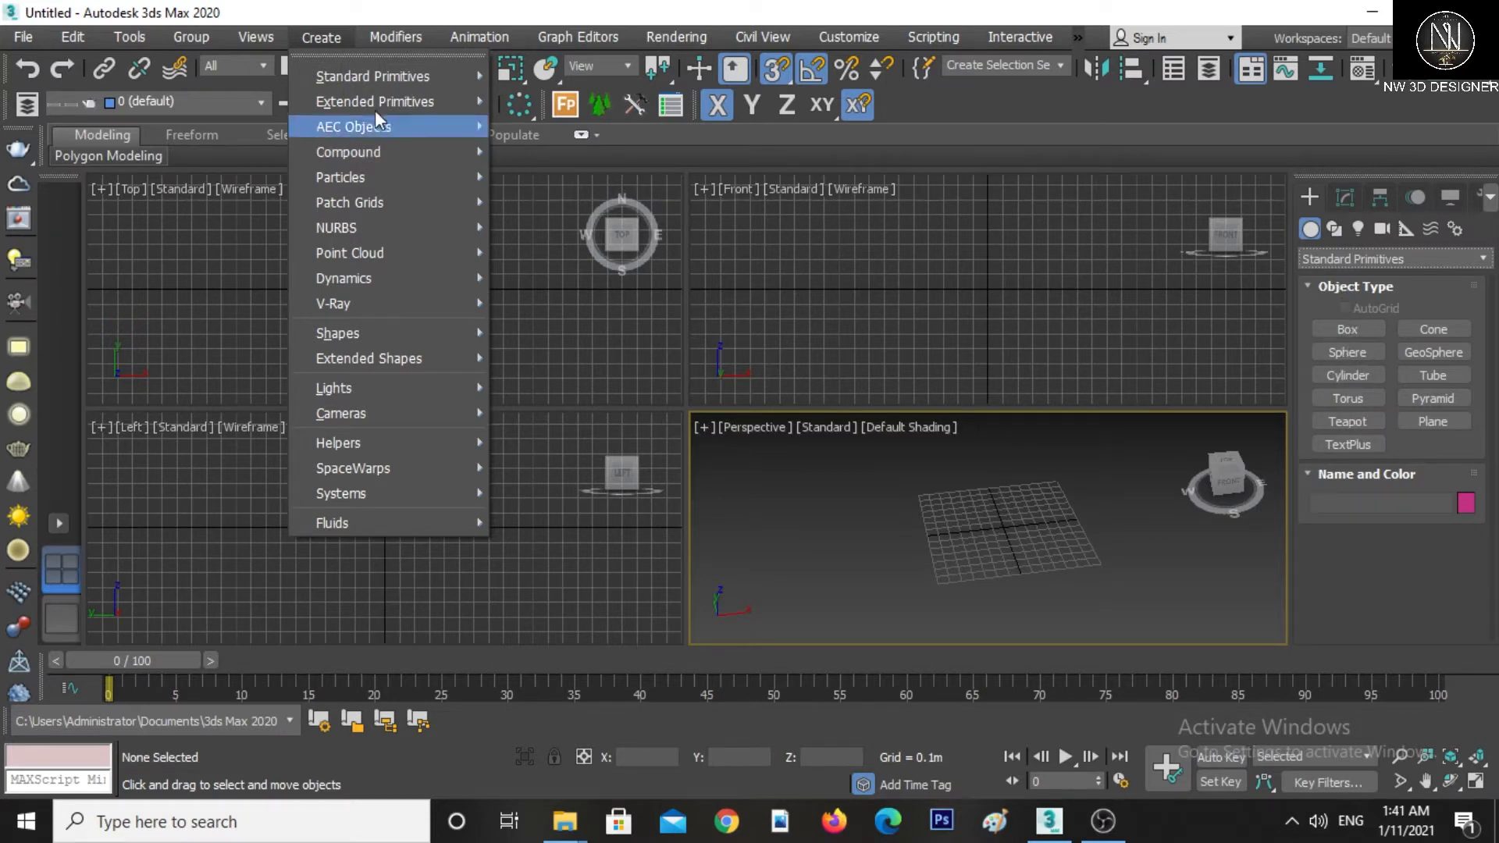
mouse_move(334, 75)
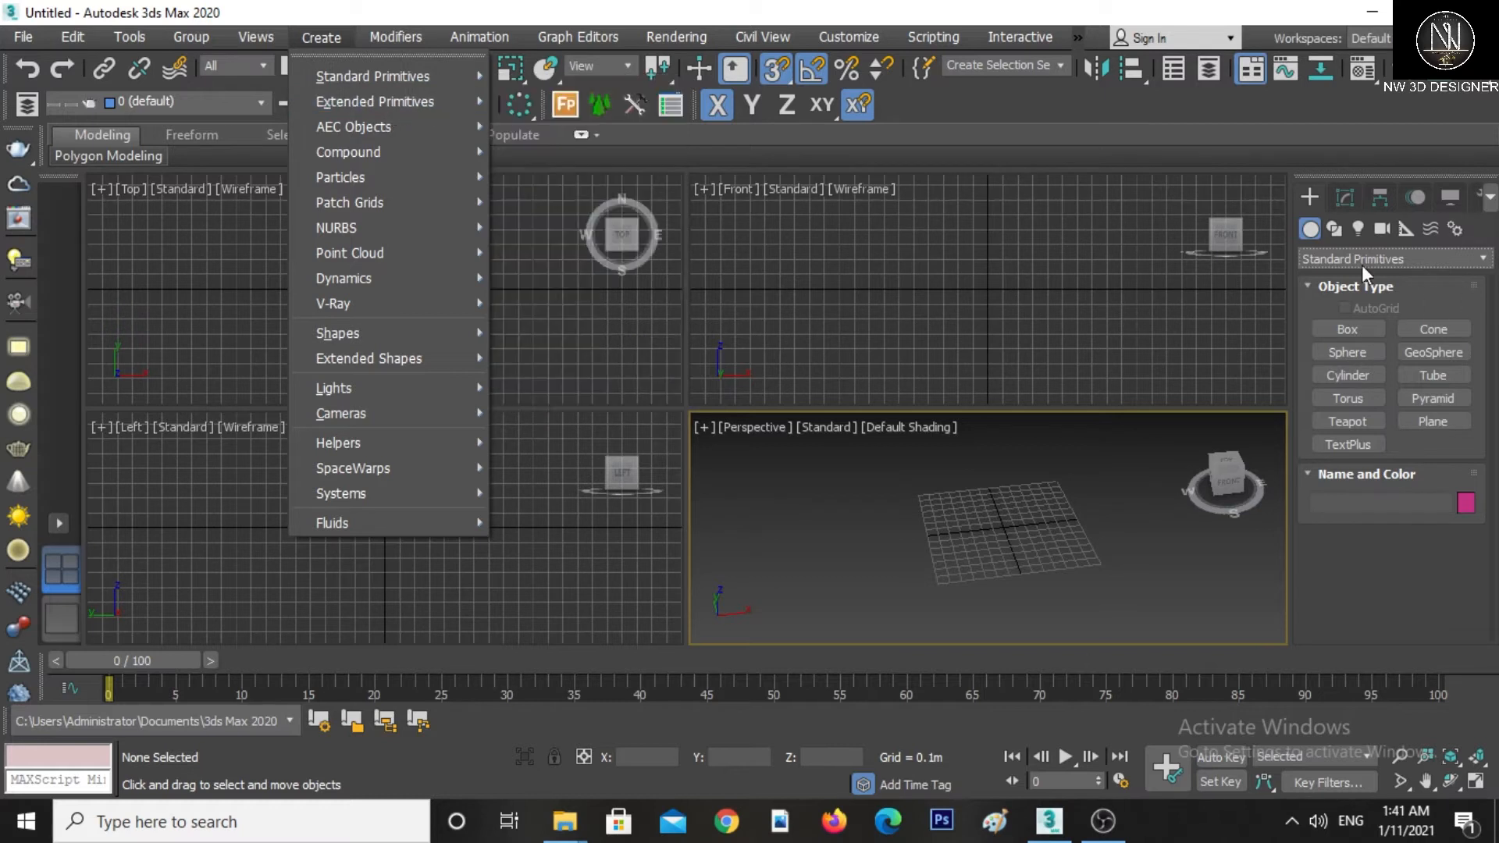
Browse the Create panel's geometry, shapes, lights and cameras categories, including the VRay light types
left_click(1336, 229)
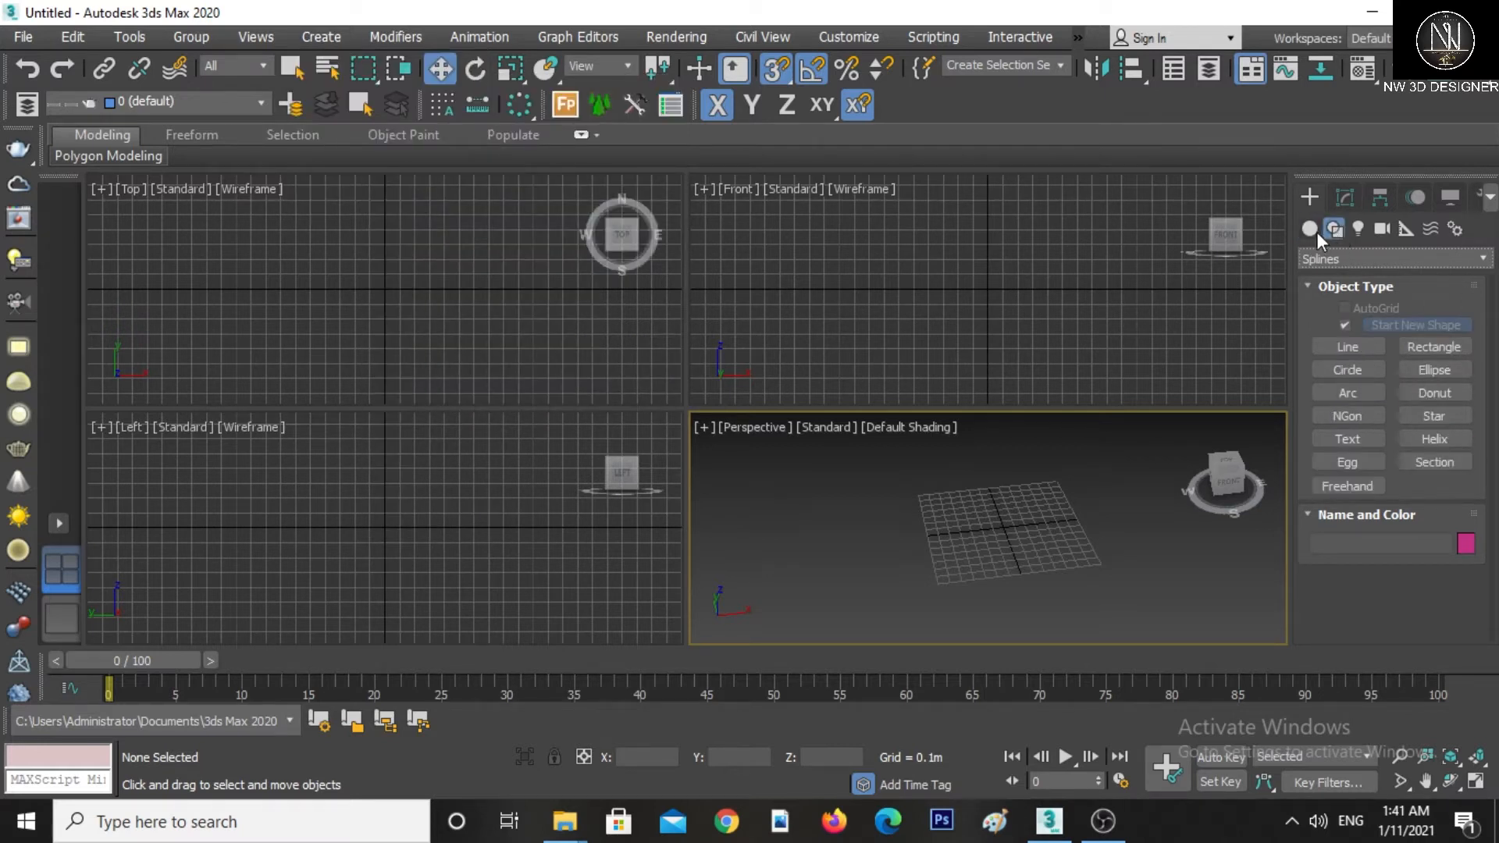
left_click(1314, 231)
left_click(1324, 257)
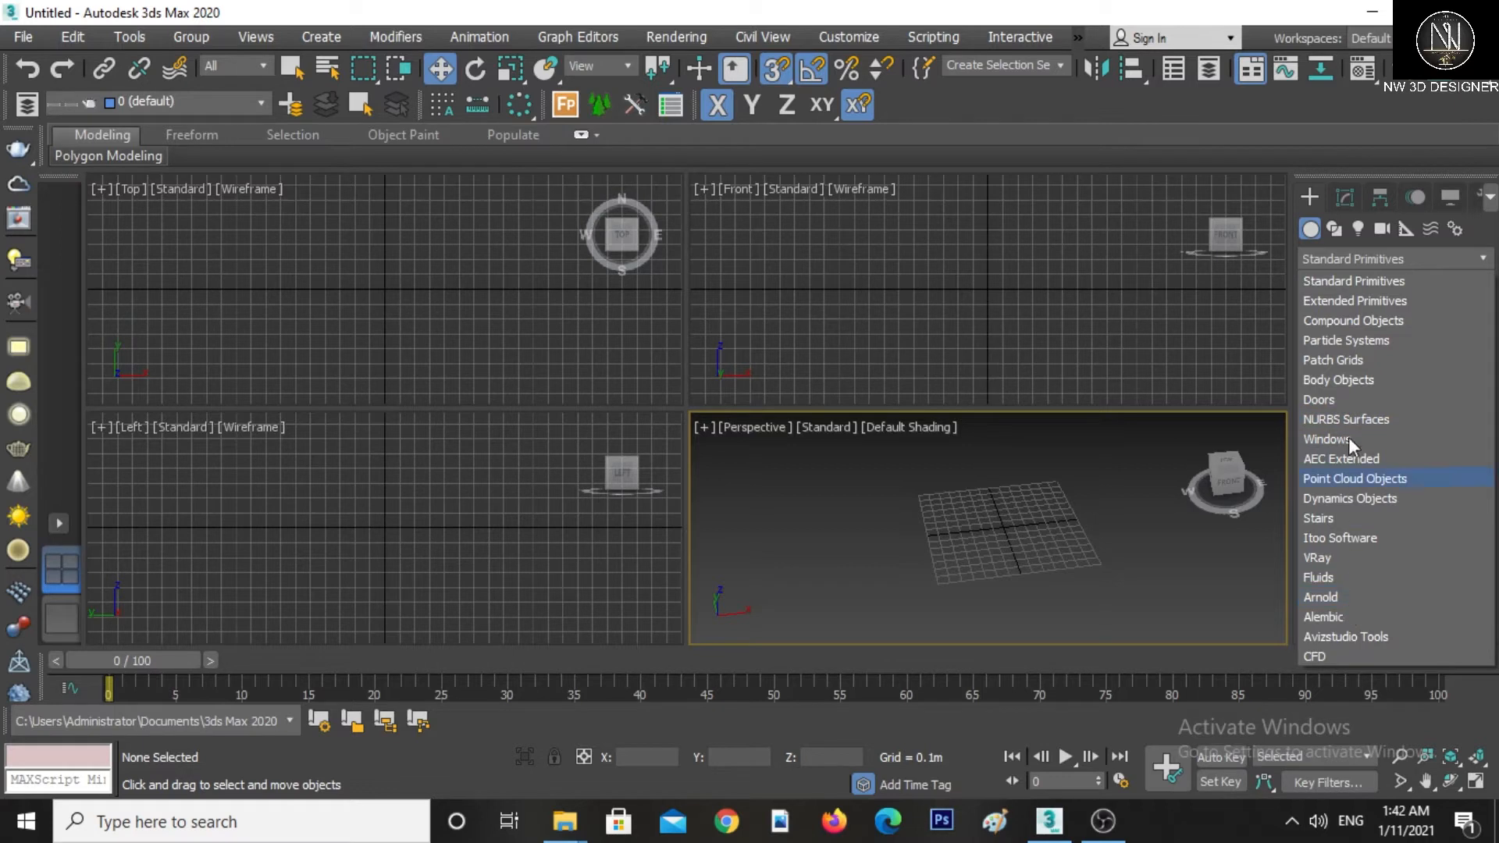
left_click(1118, 476)
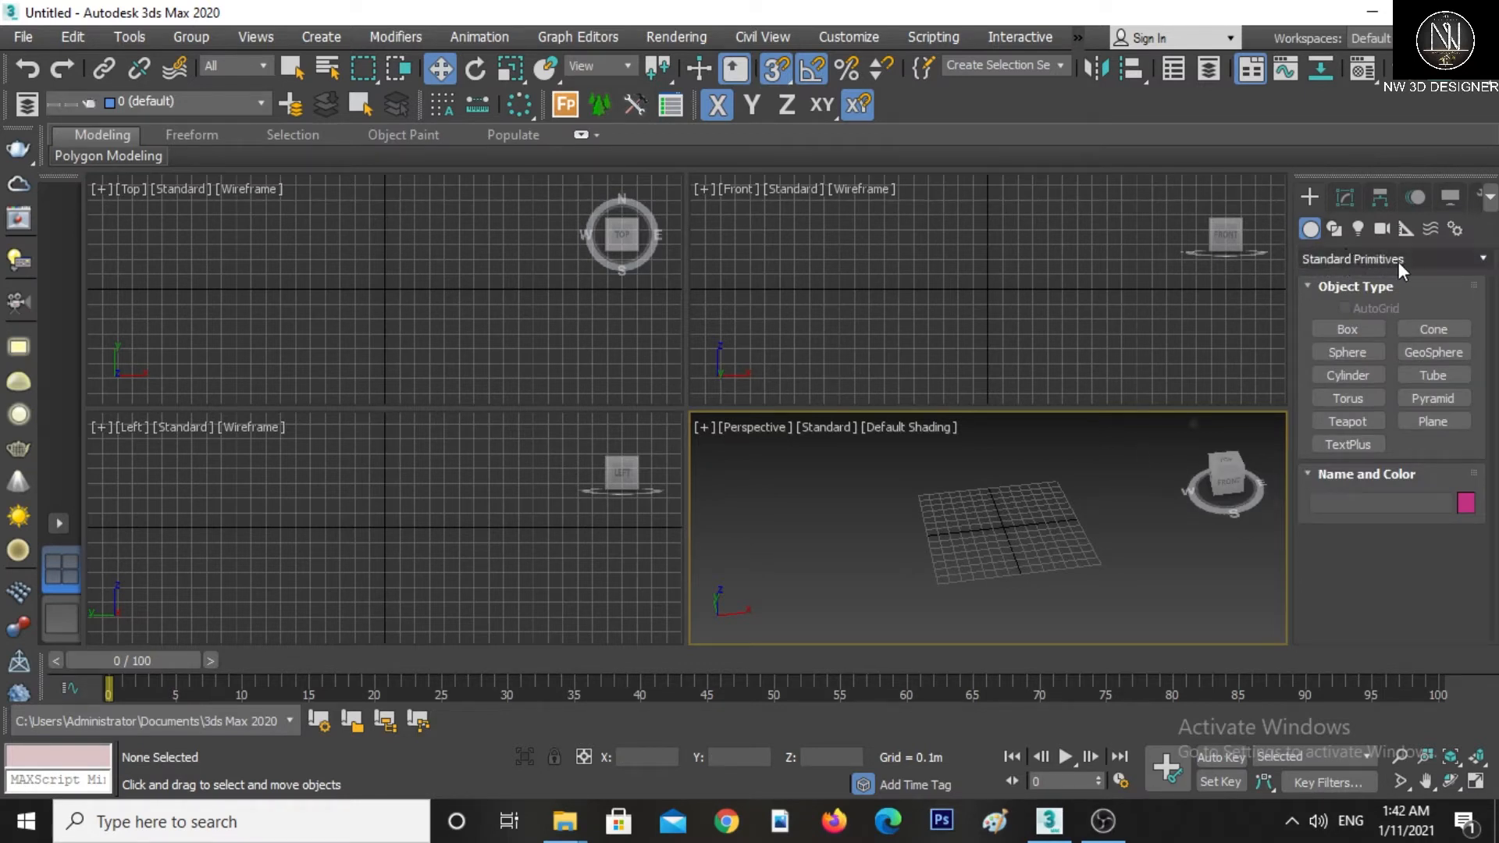
left_click(1333, 231)
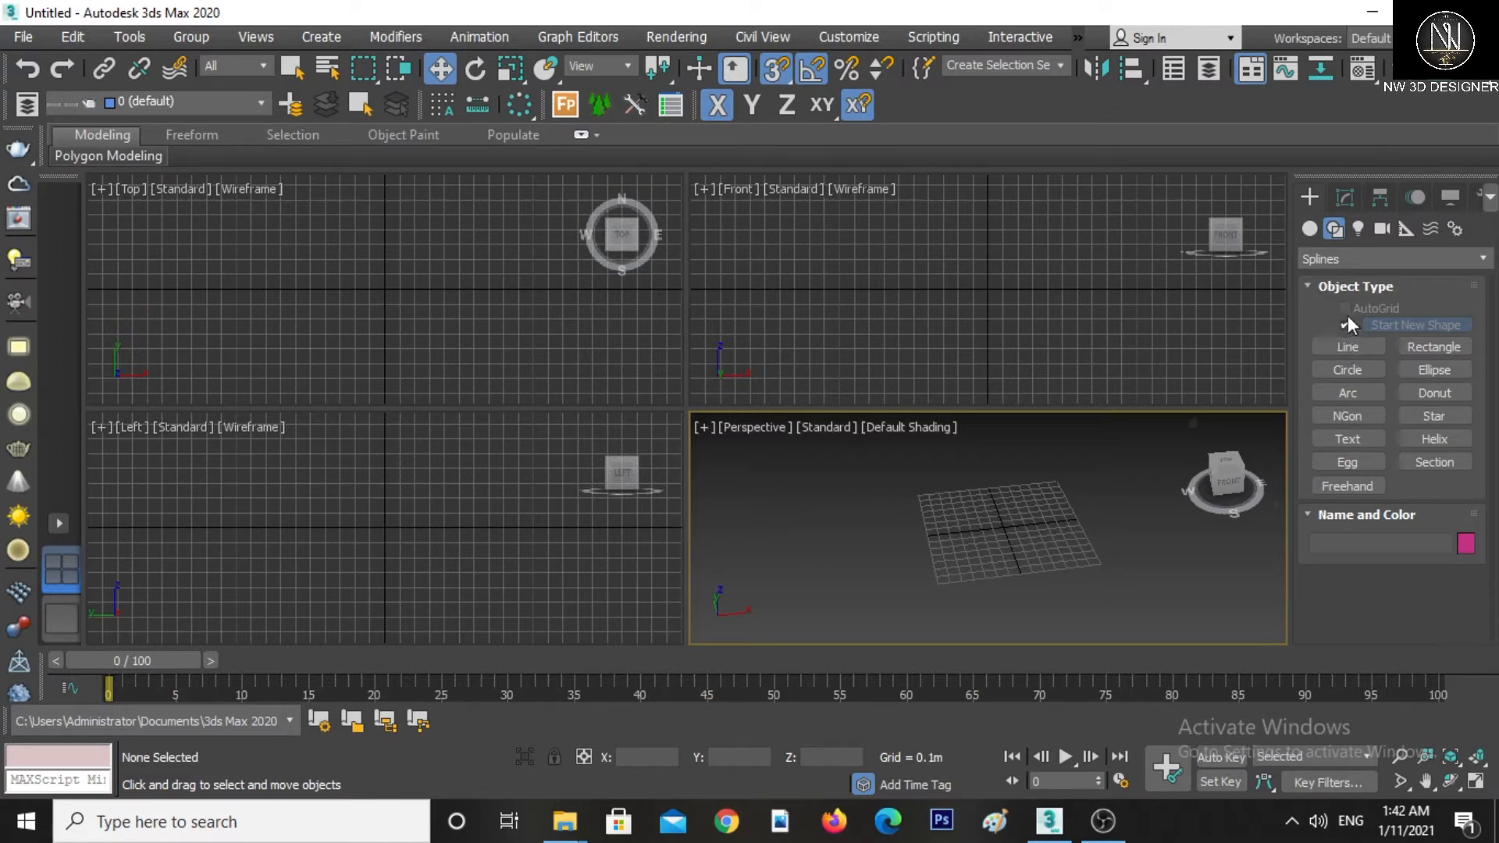
left_click(1358, 229)
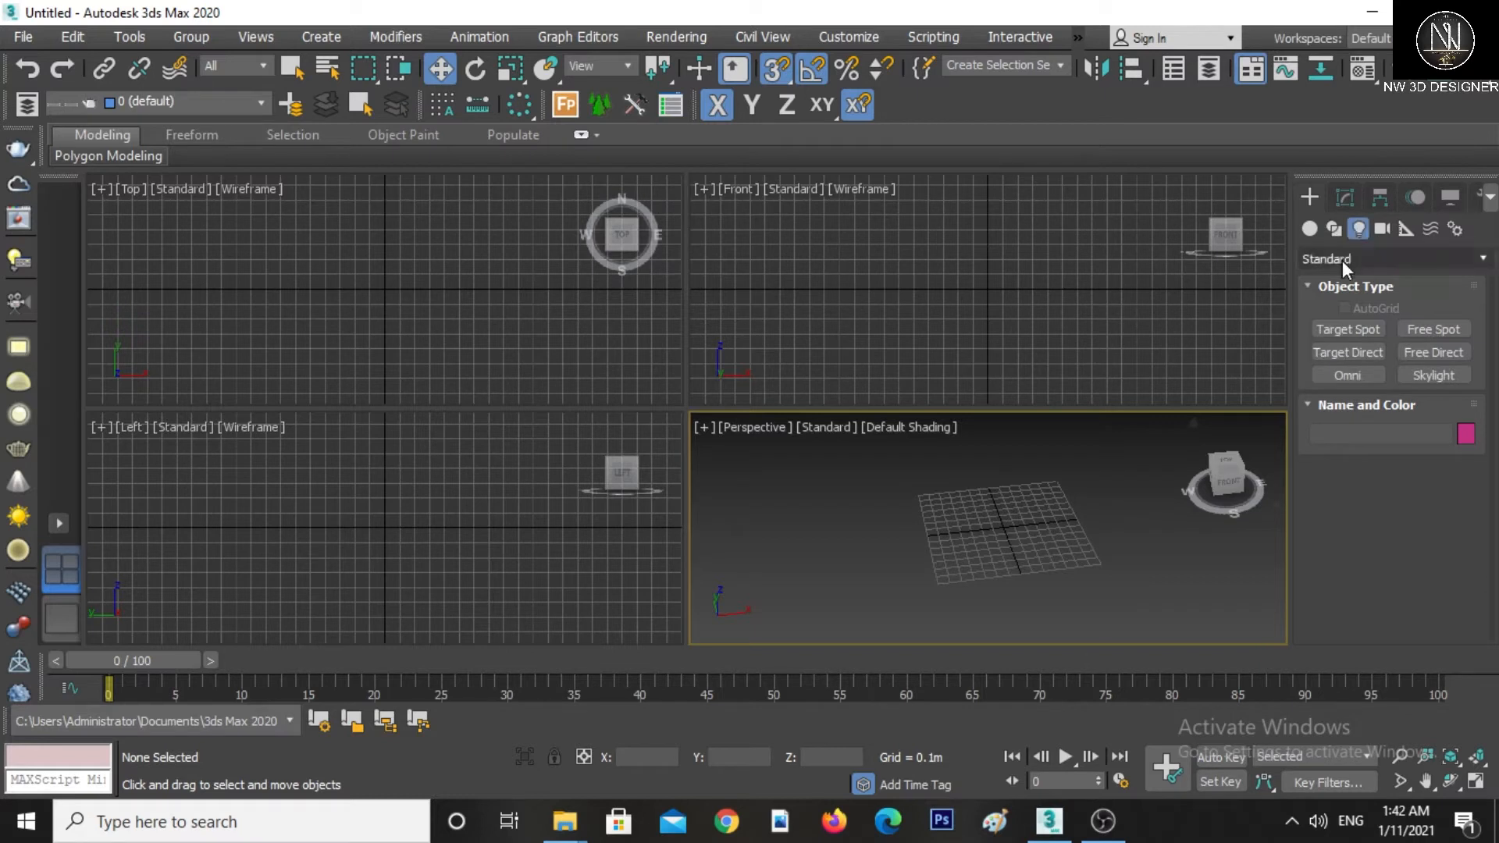
left_click(1342, 260)
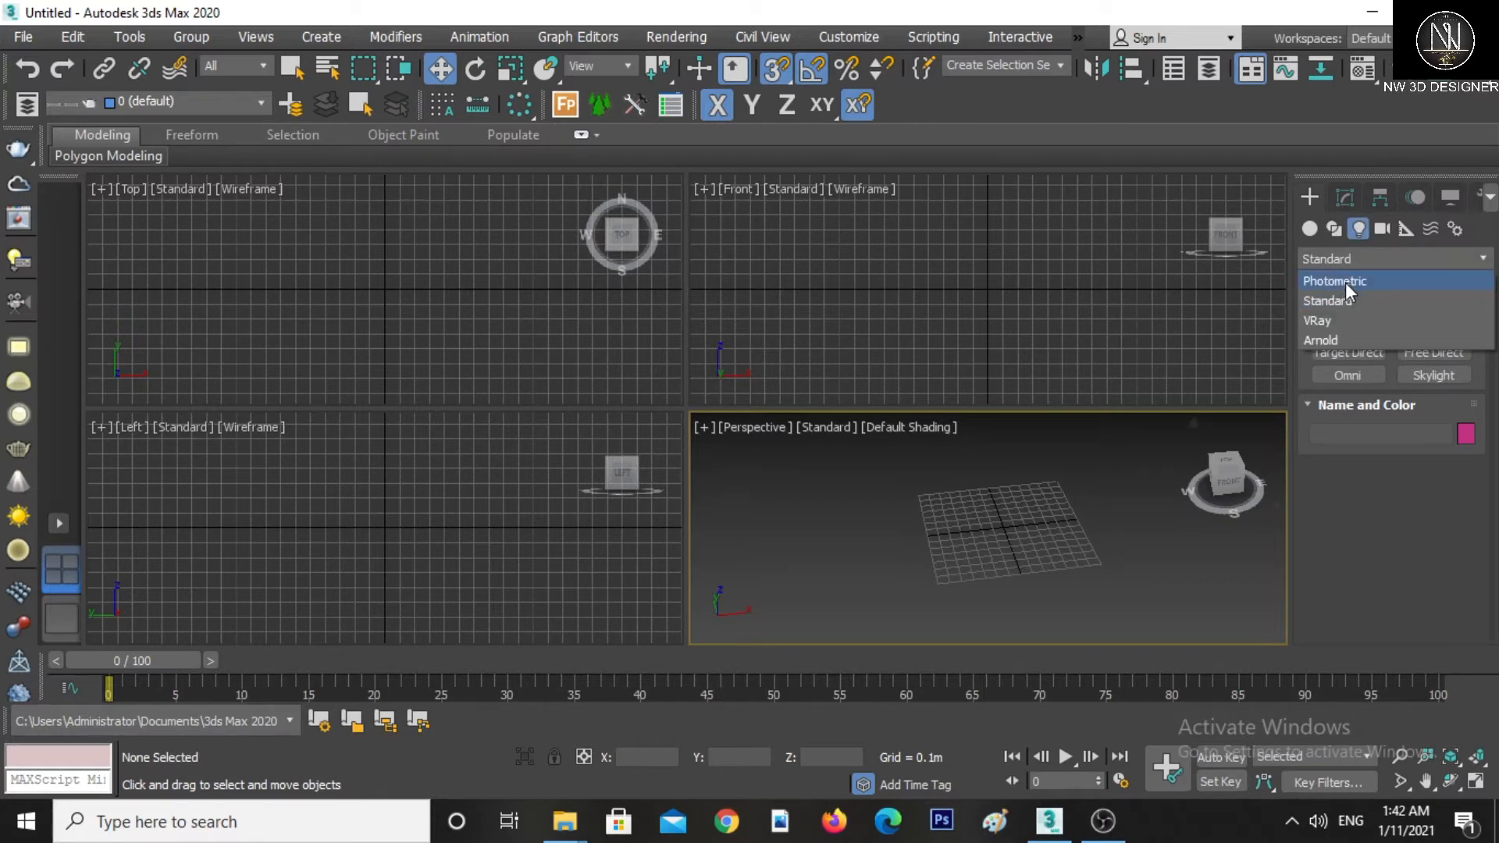
left_click(1338, 319)
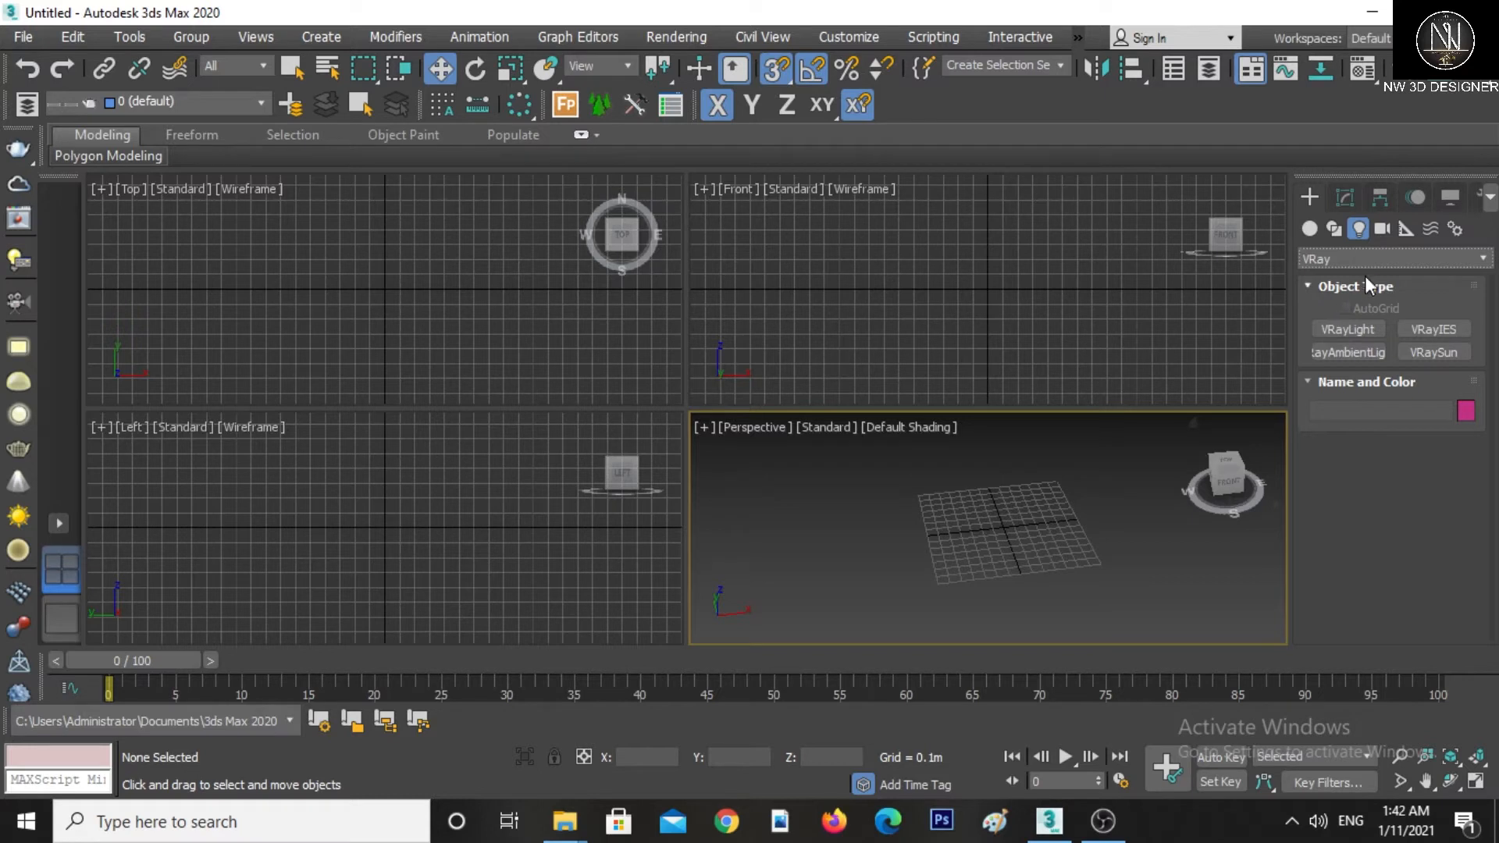
left_click(1381, 233)
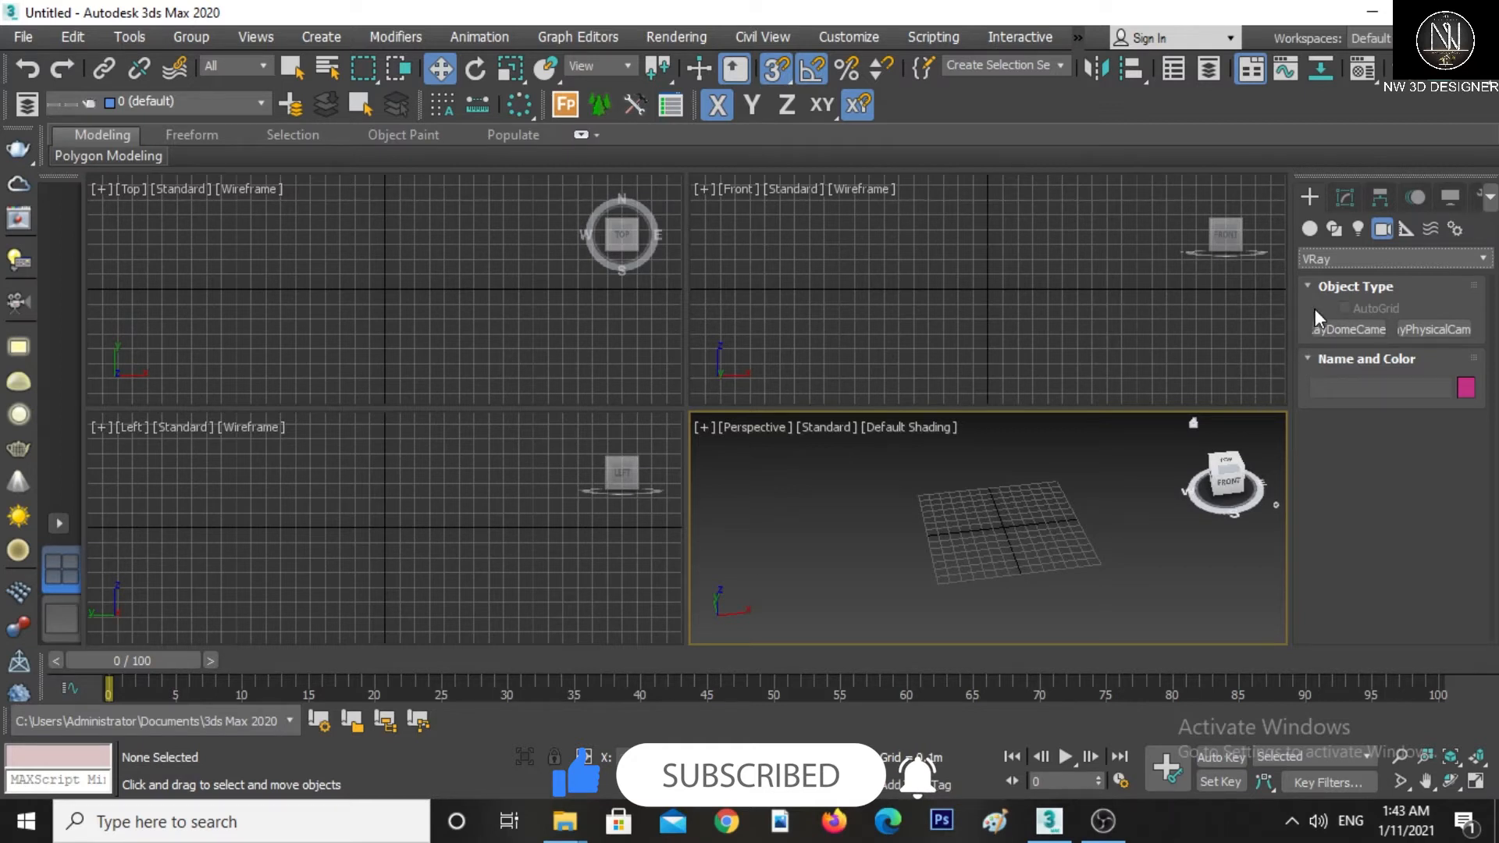
left_click(1310, 228)
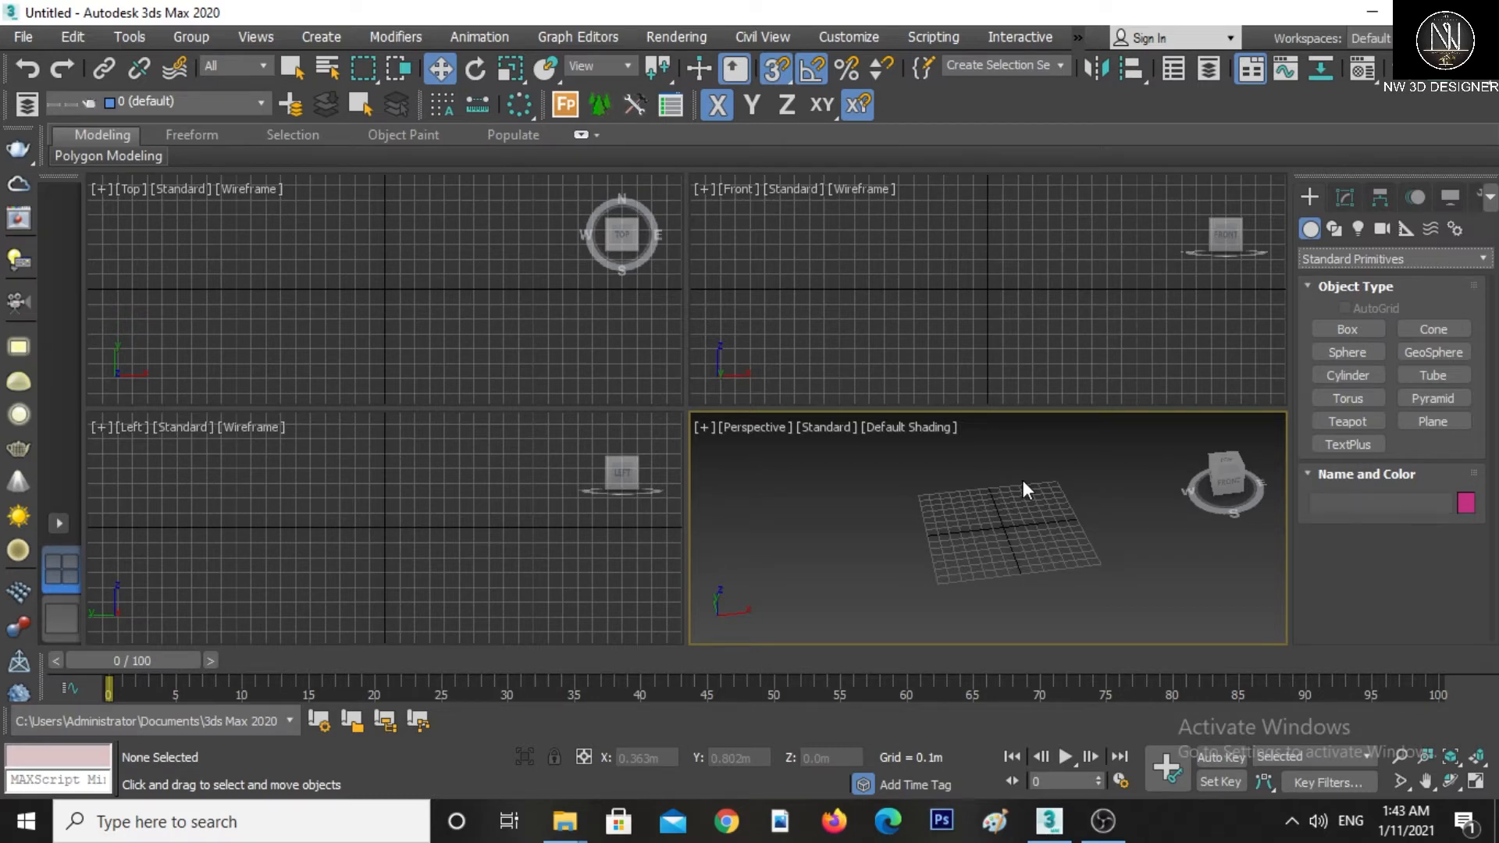
Explore the metric and US Standard display unit options in Units Setup and close the dialog
left_click(848, 39)
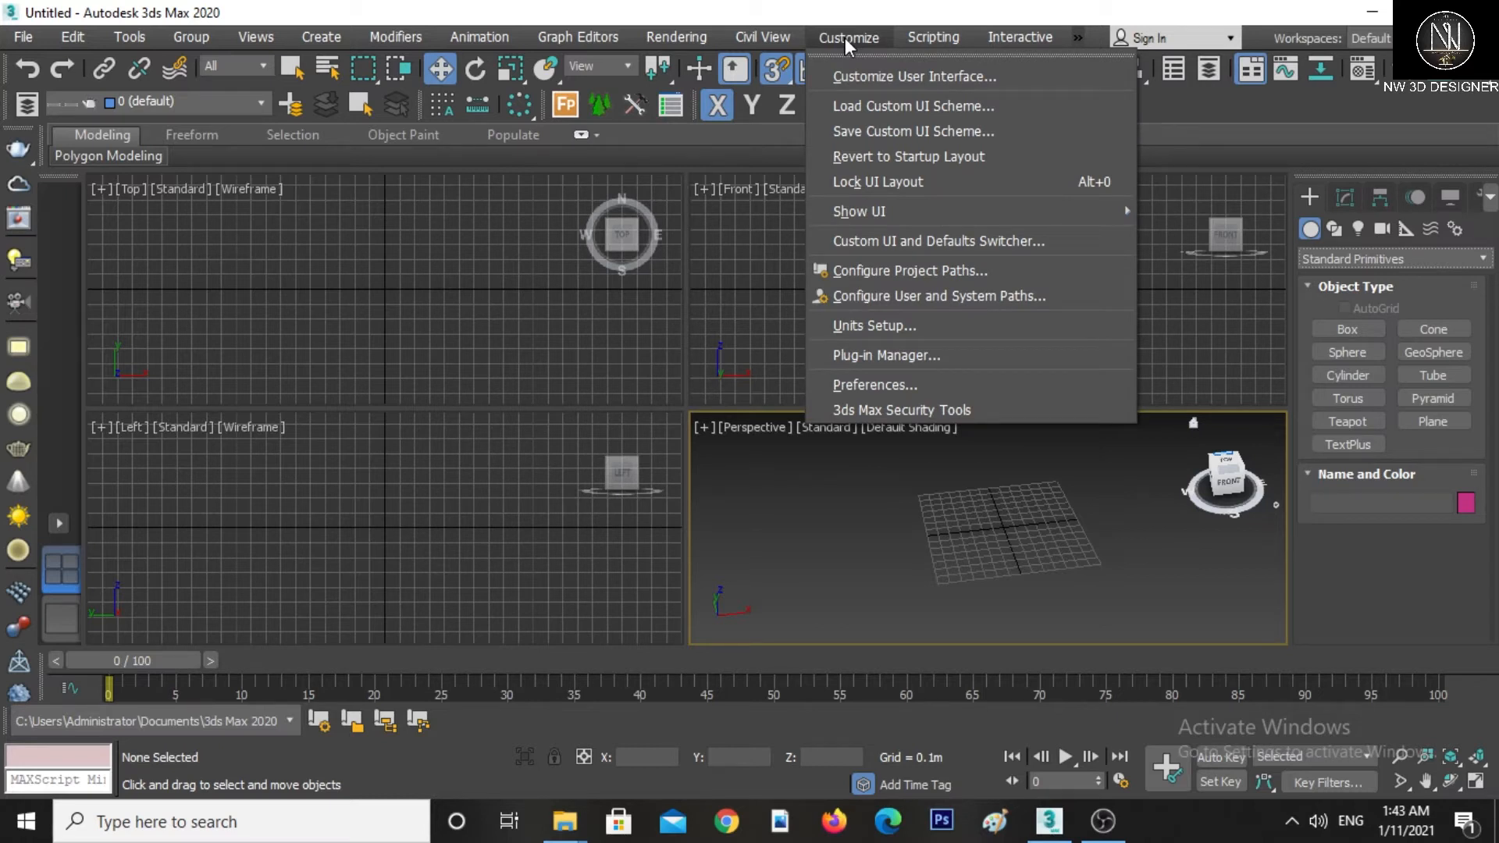
left_click(851, 326)
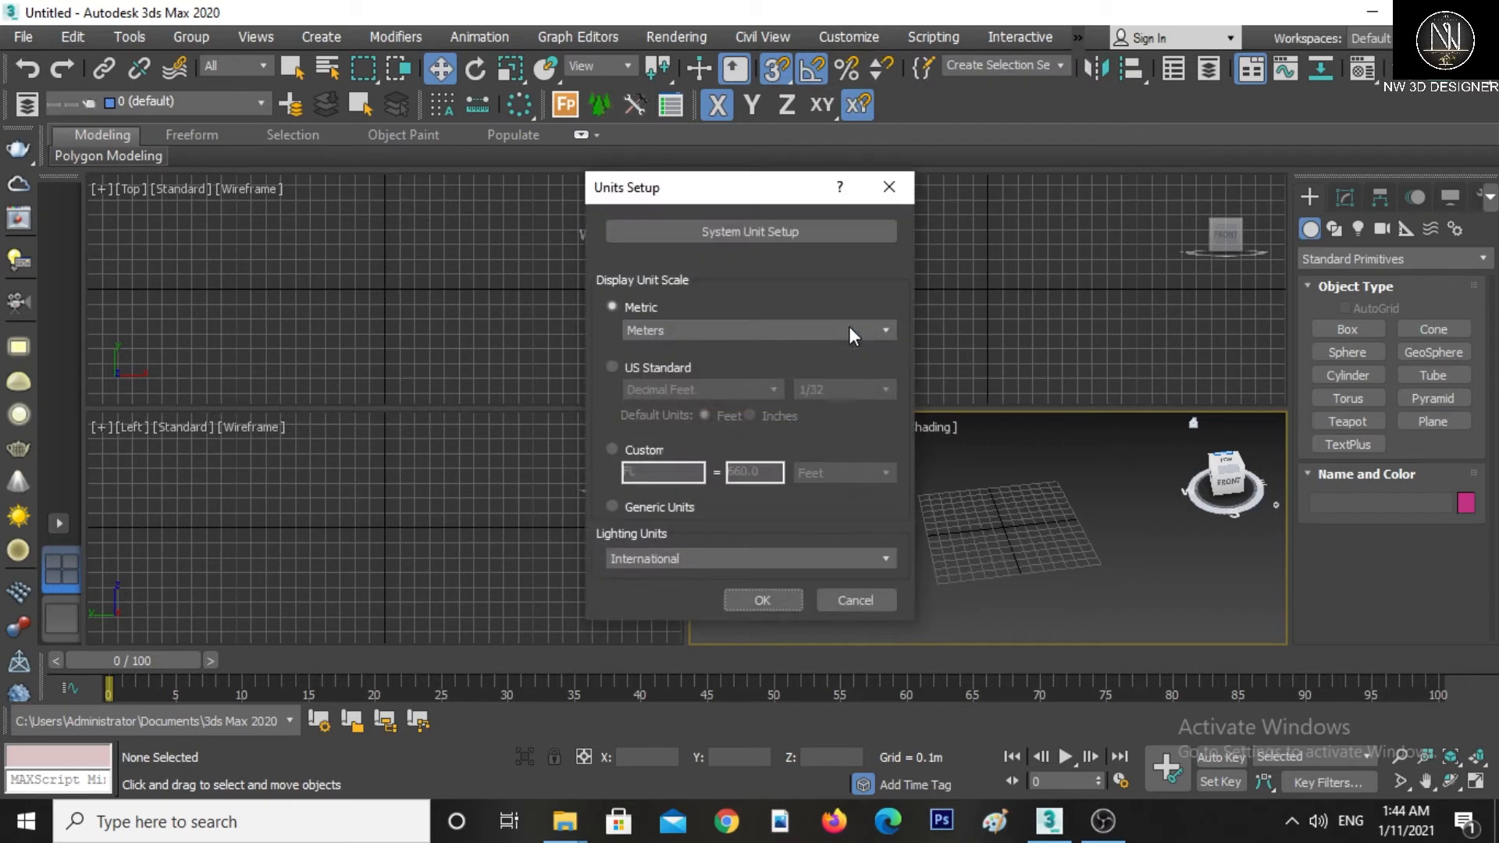
left_click(649, 331)
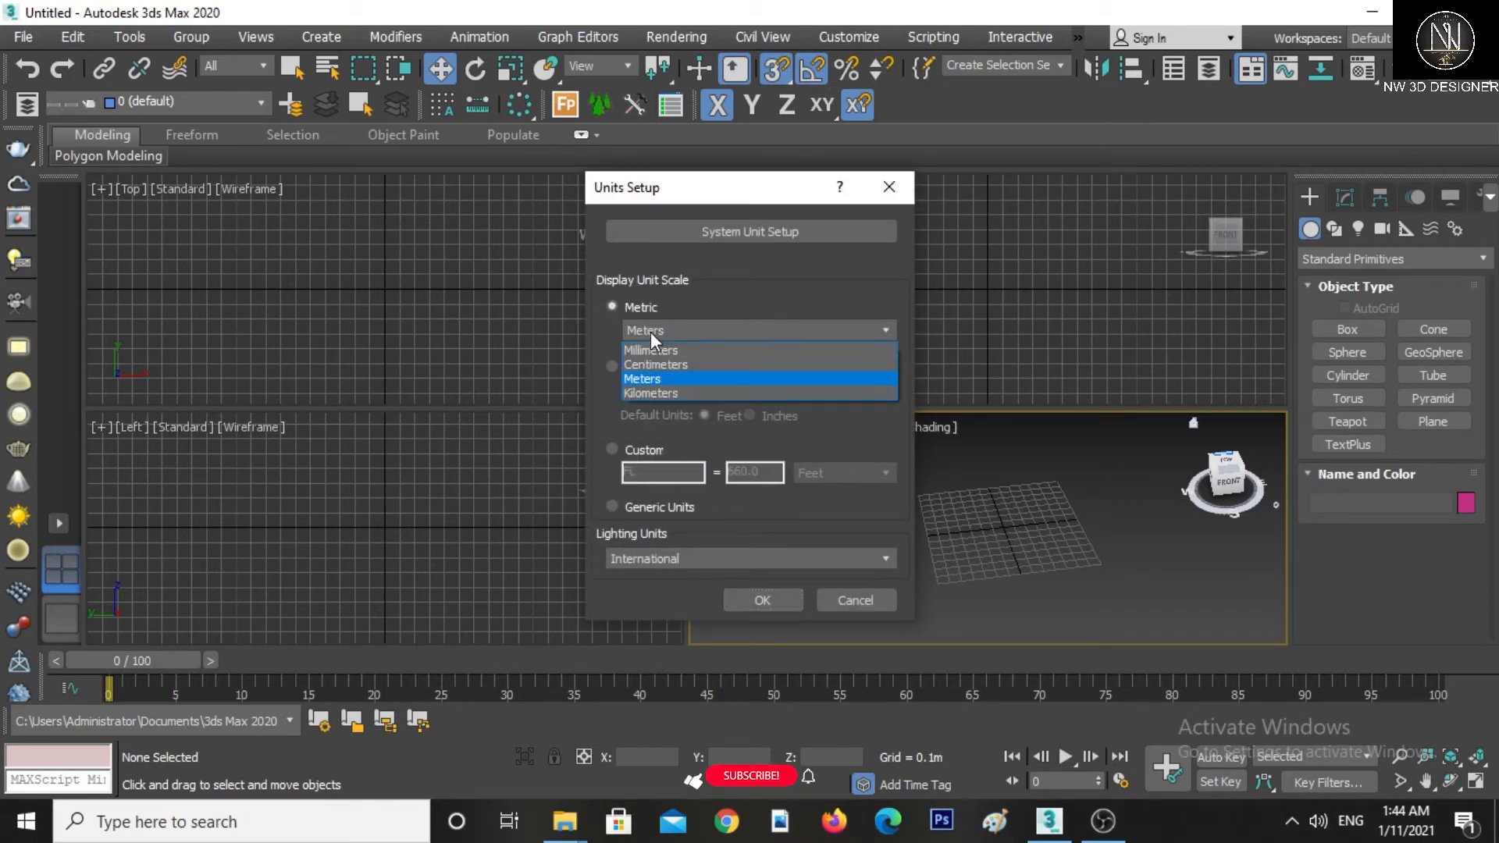
left_click(650, 380)
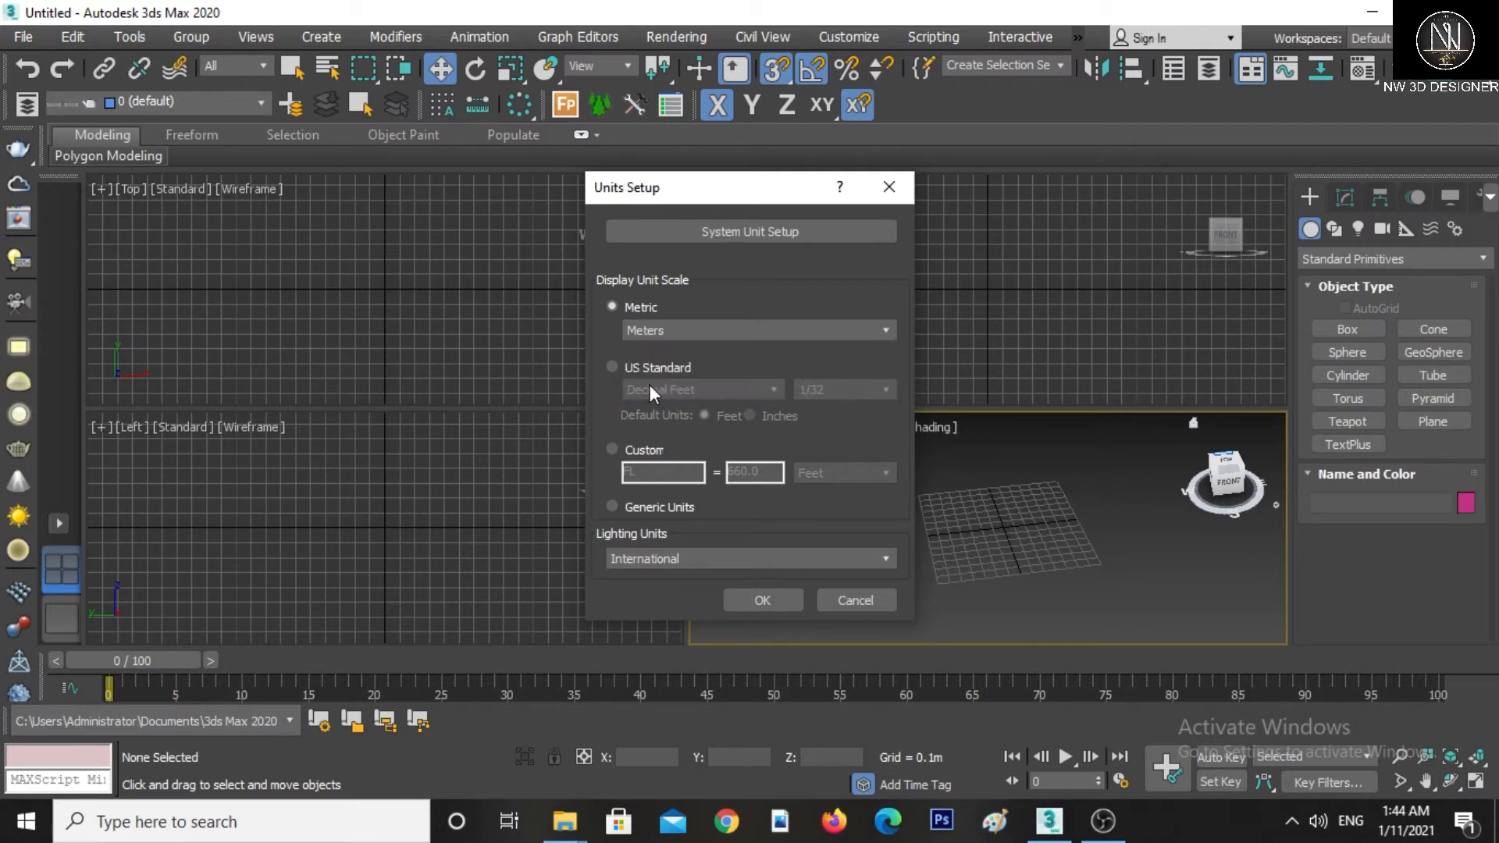
left_click(645, 365)
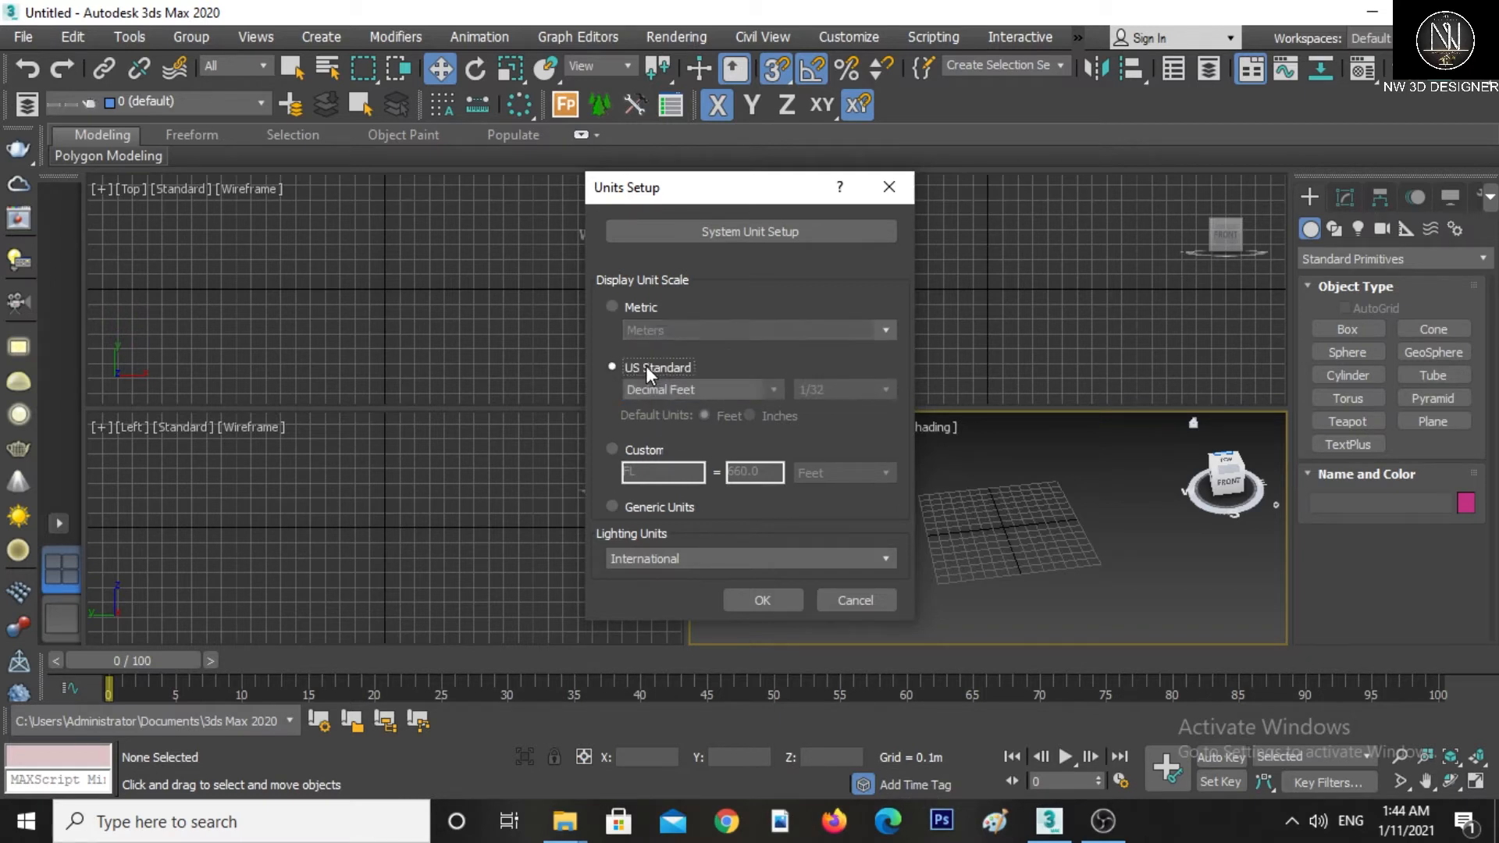
left_click(657, 389)
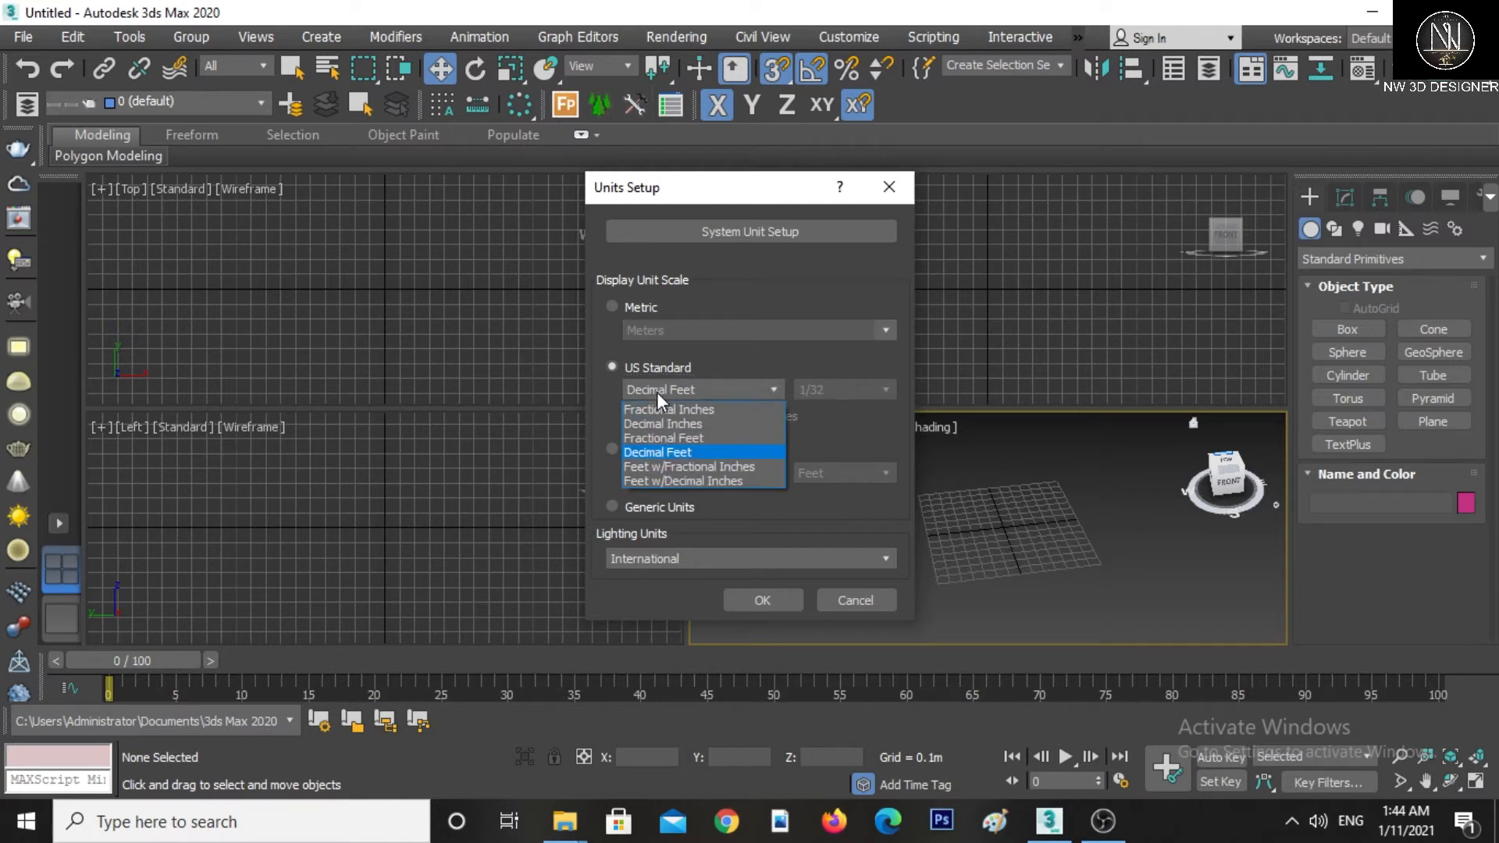
left_click(651, 440)
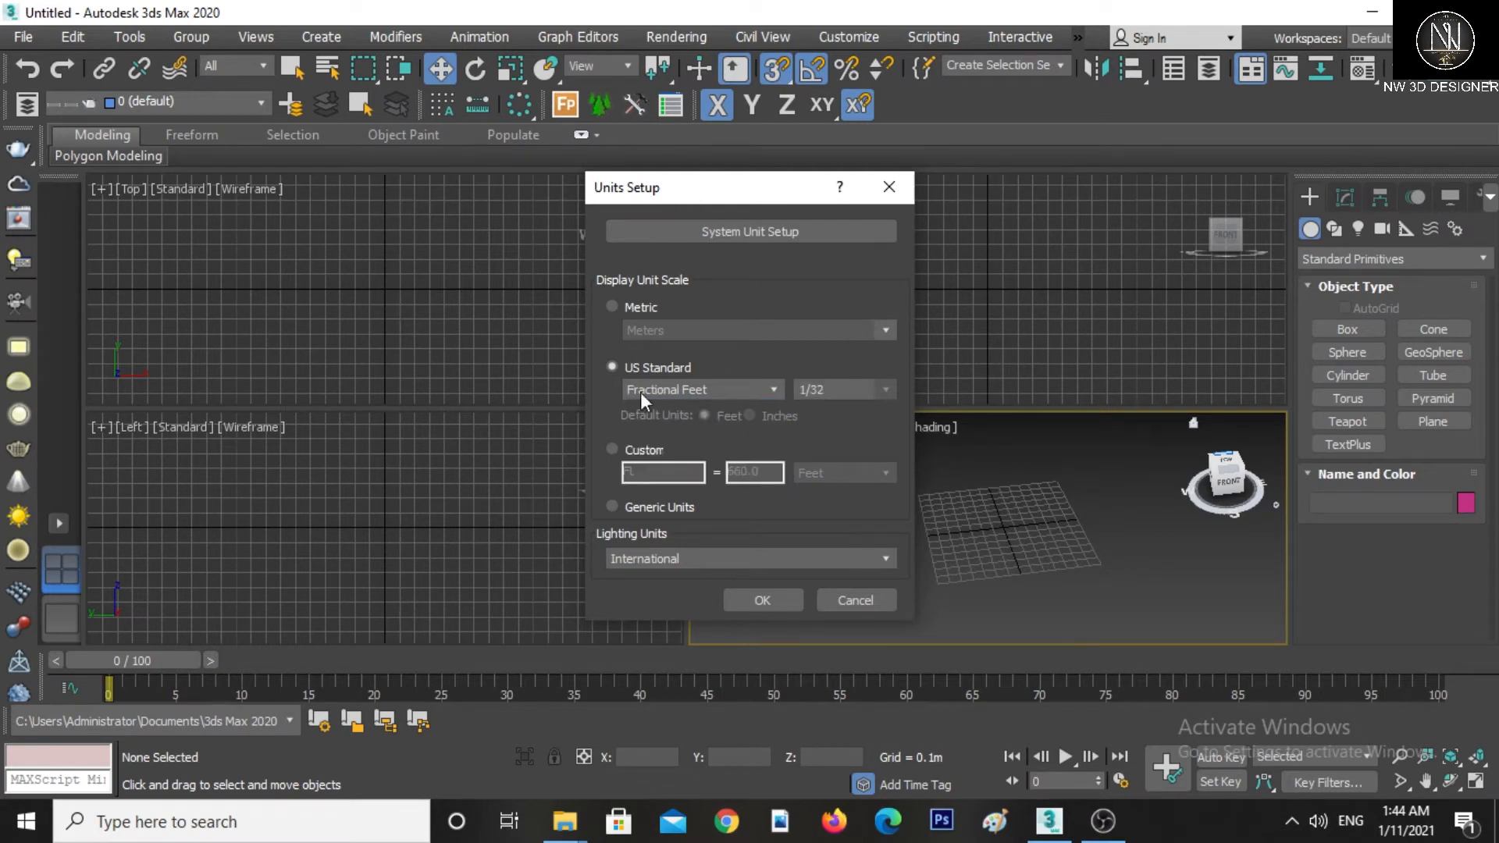
left_click(644, 306)
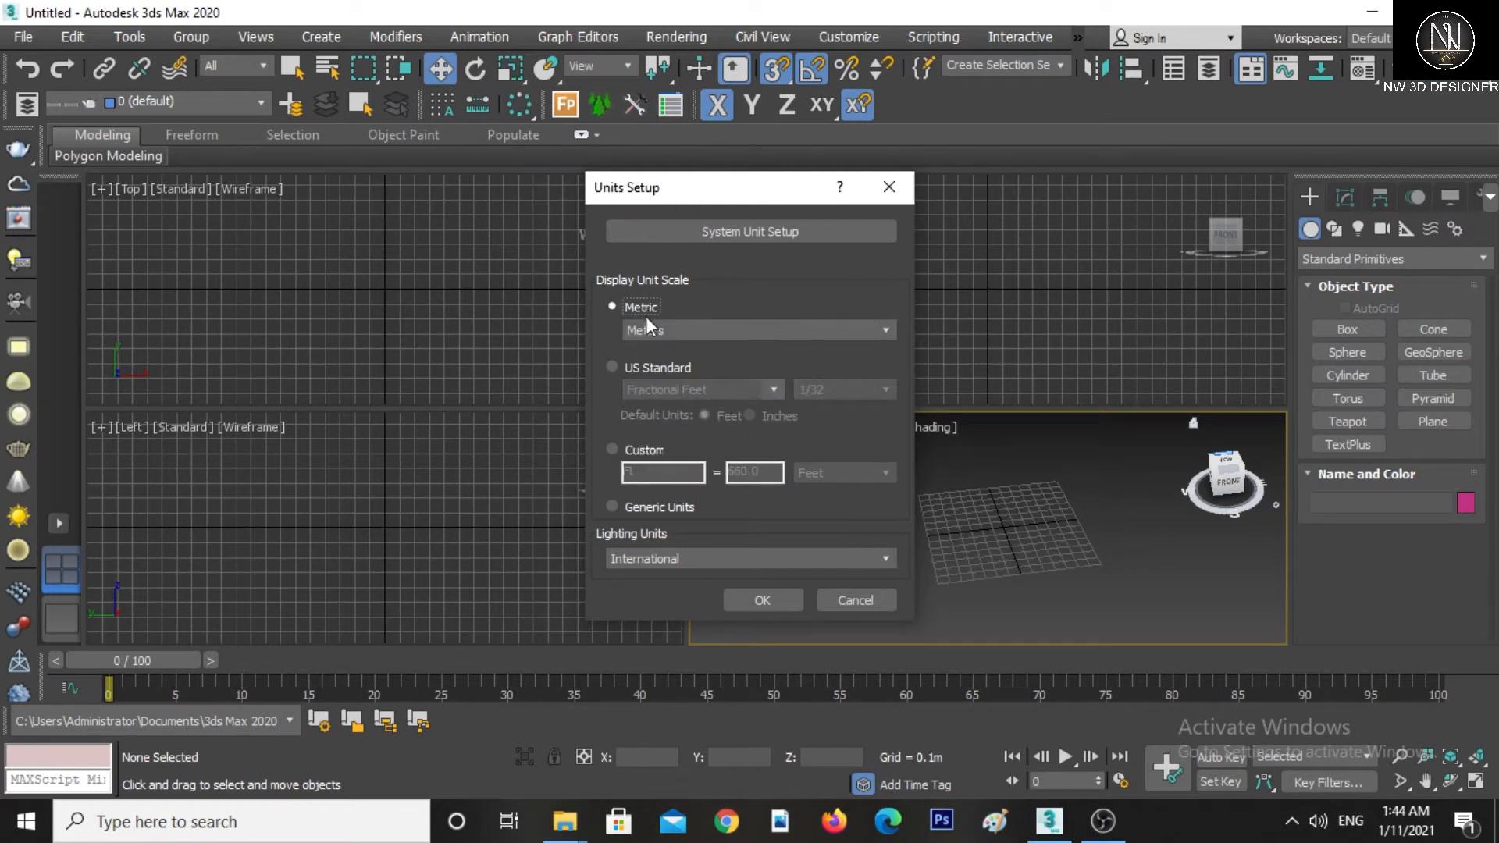
left_click(649, 328)
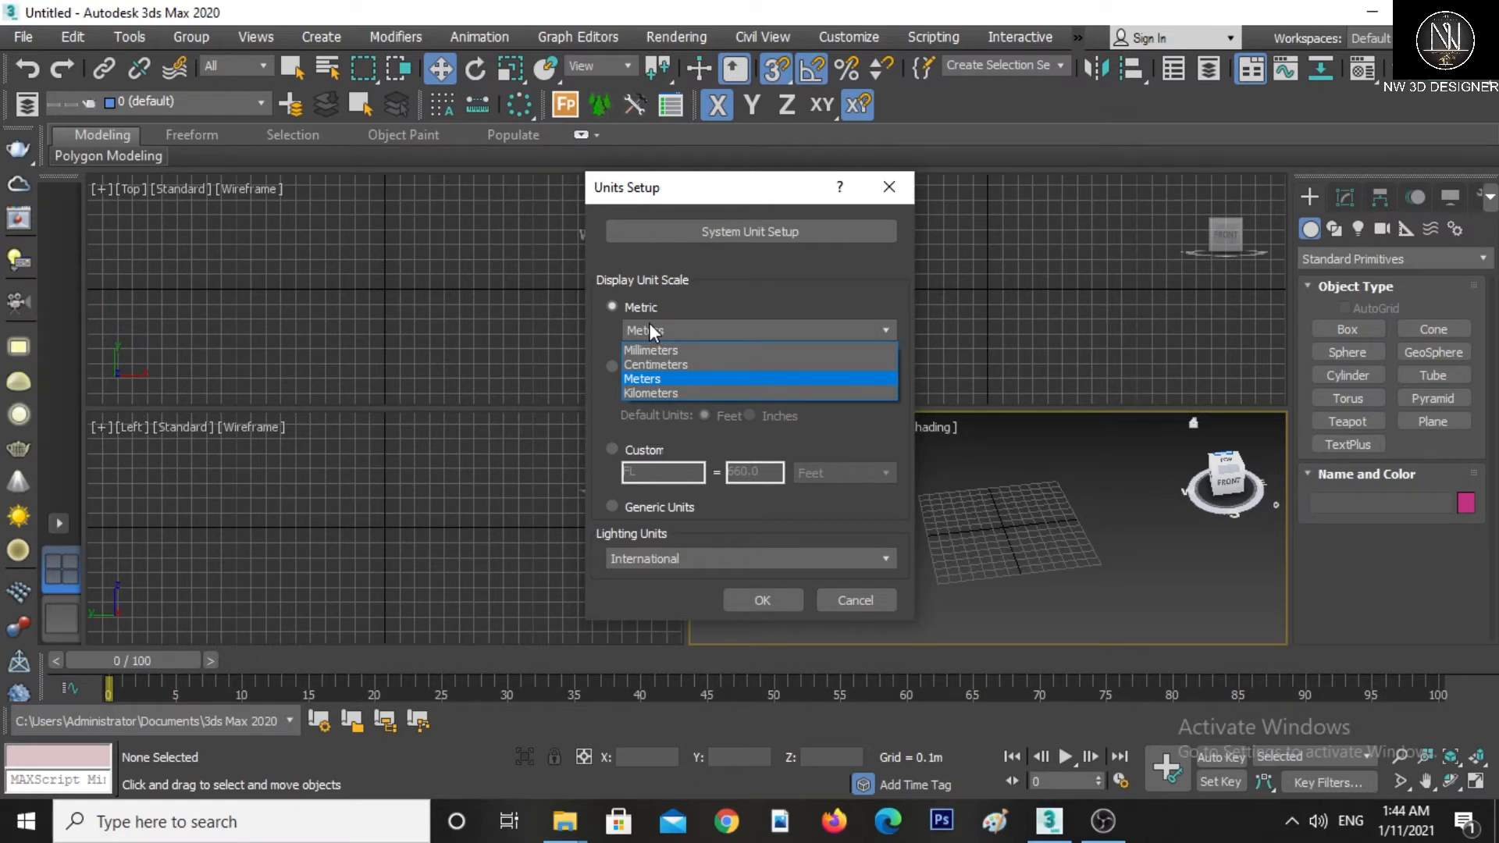
left_click(653, 378)
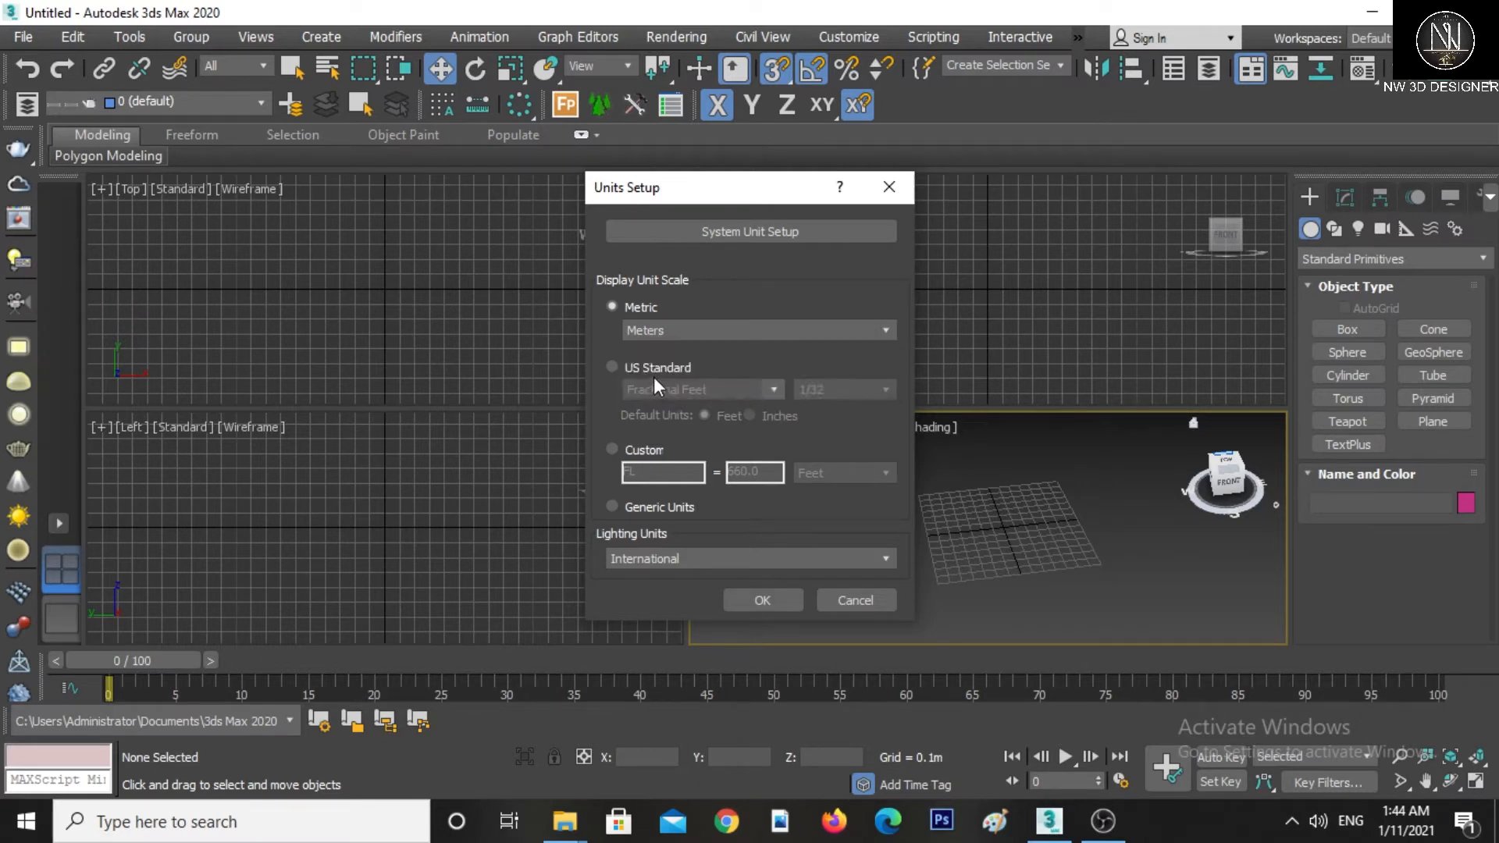
left_click(894, 189)
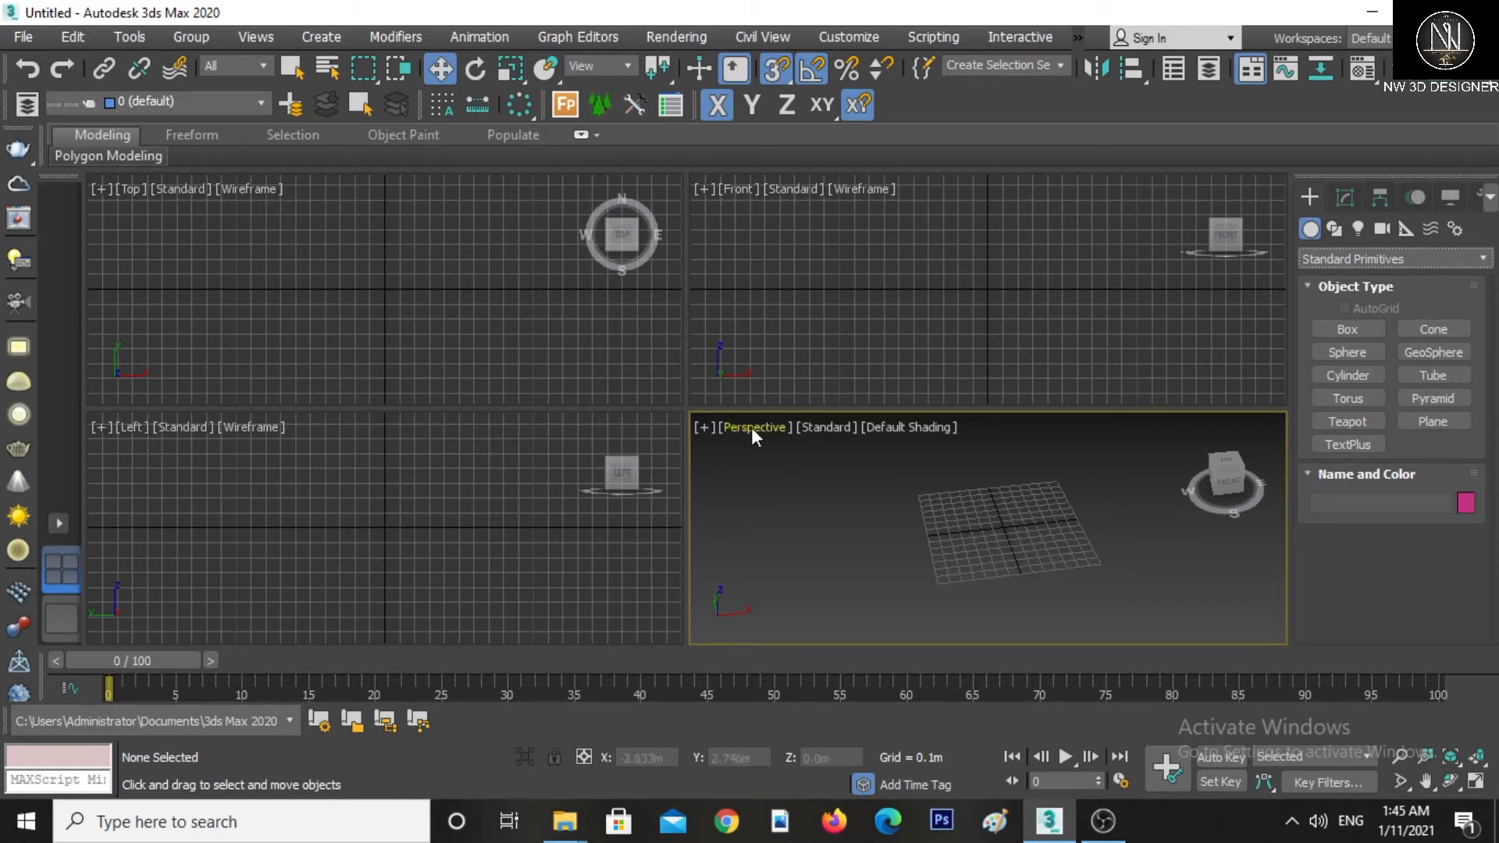
Create a box near the origin in the Top viewport
left_click(1358, 331)
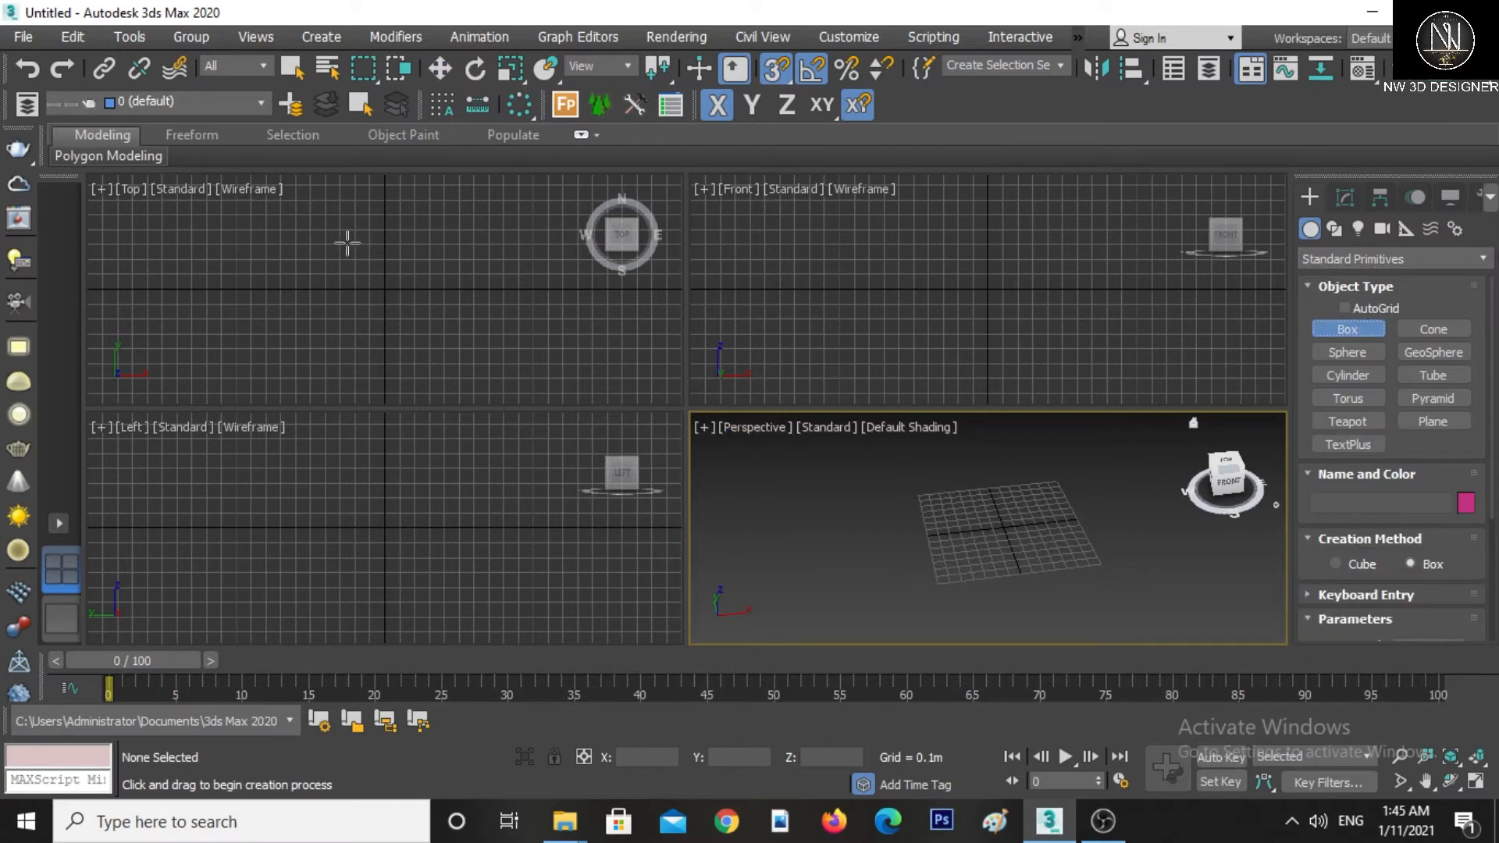
left_click_drag(348, 244, 426, 336)
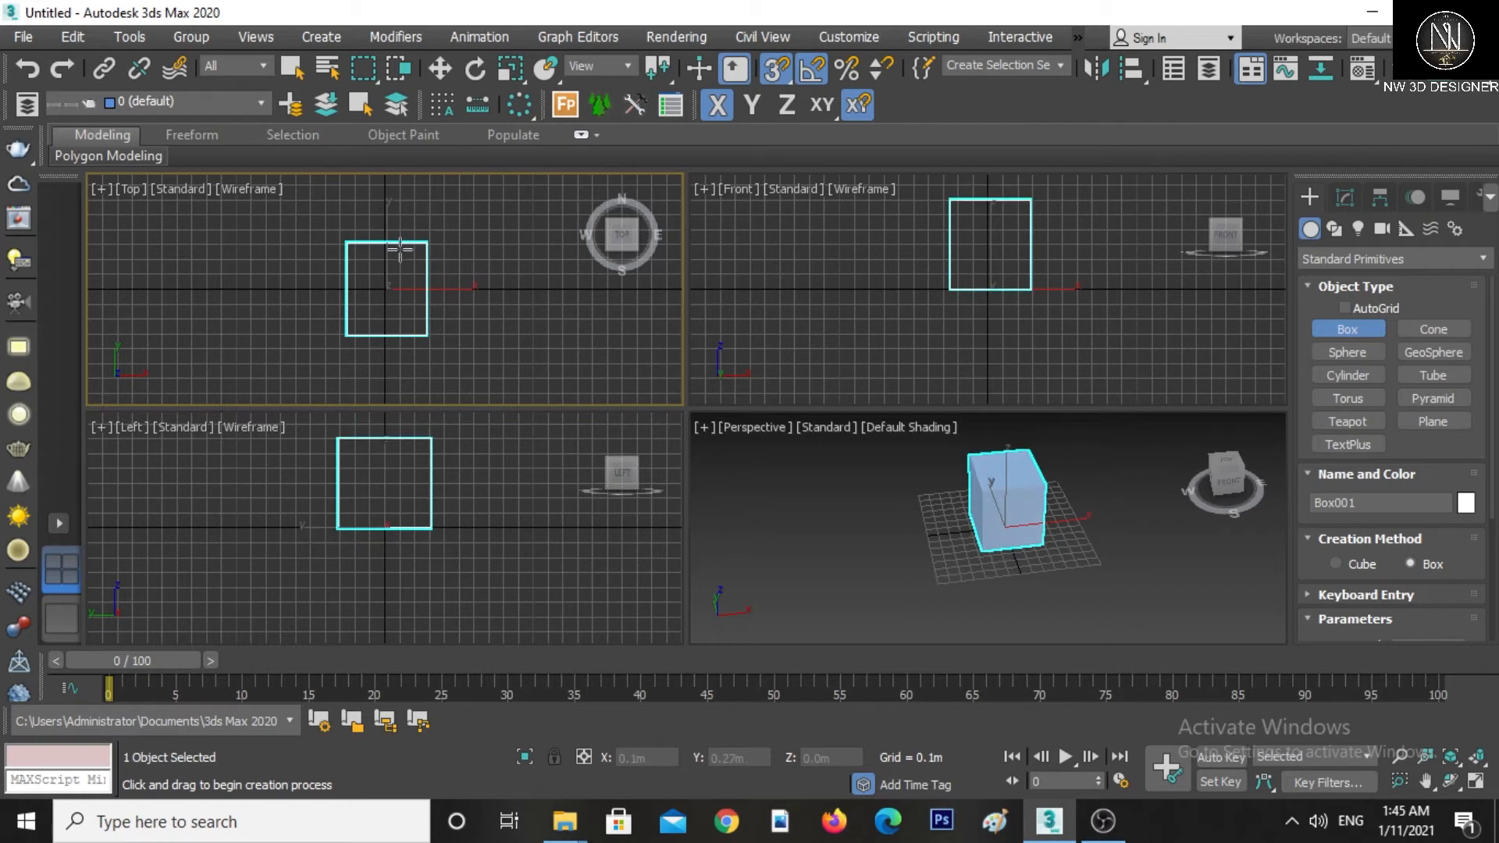
Turn off snapping and use the Move tool to shift the box along X to about -1.9 m
key("w")
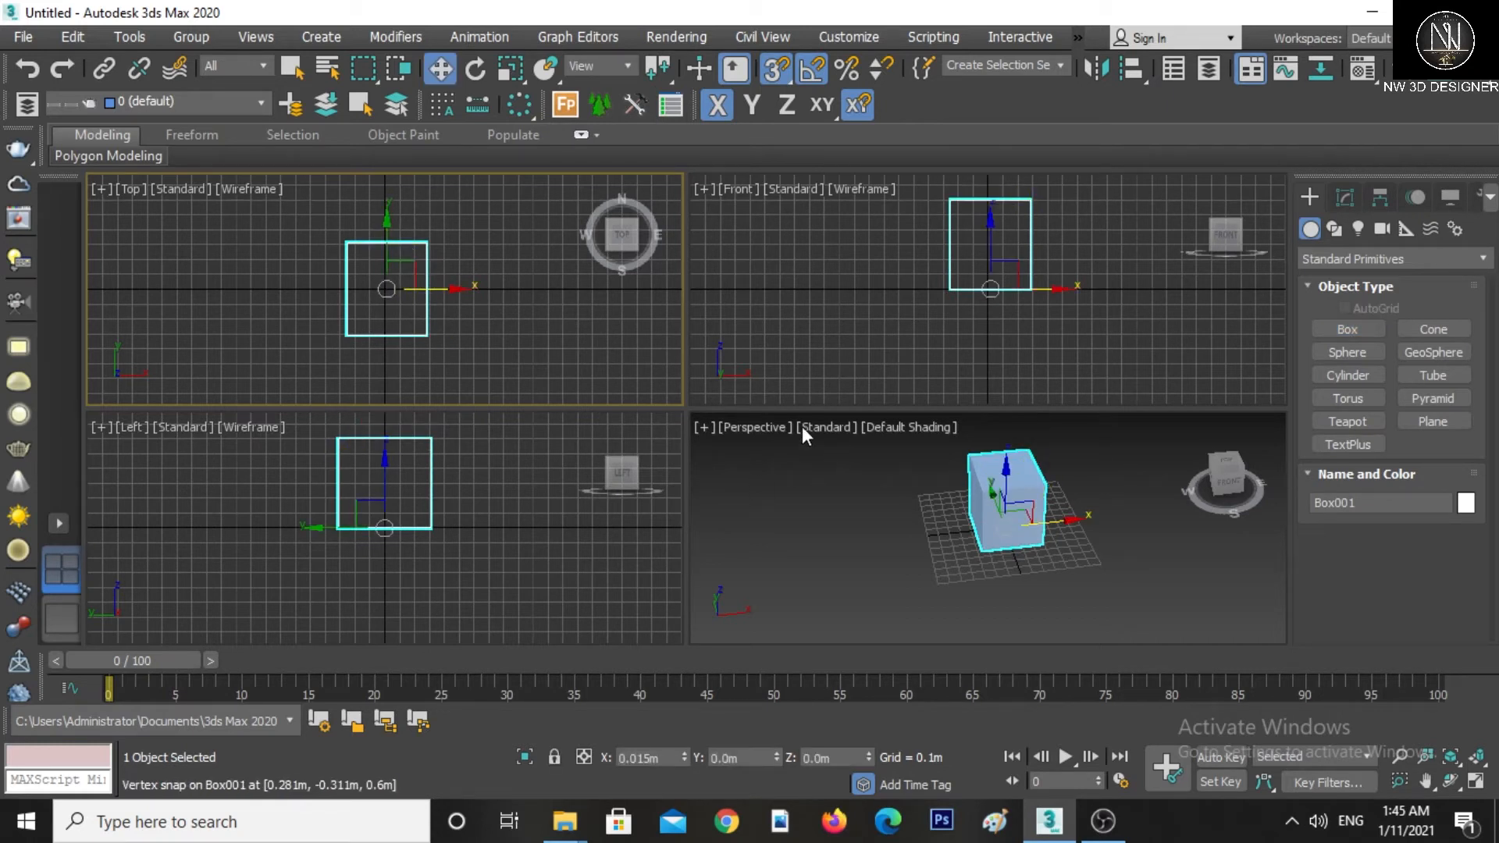
right_click(774, 419)
key("s")
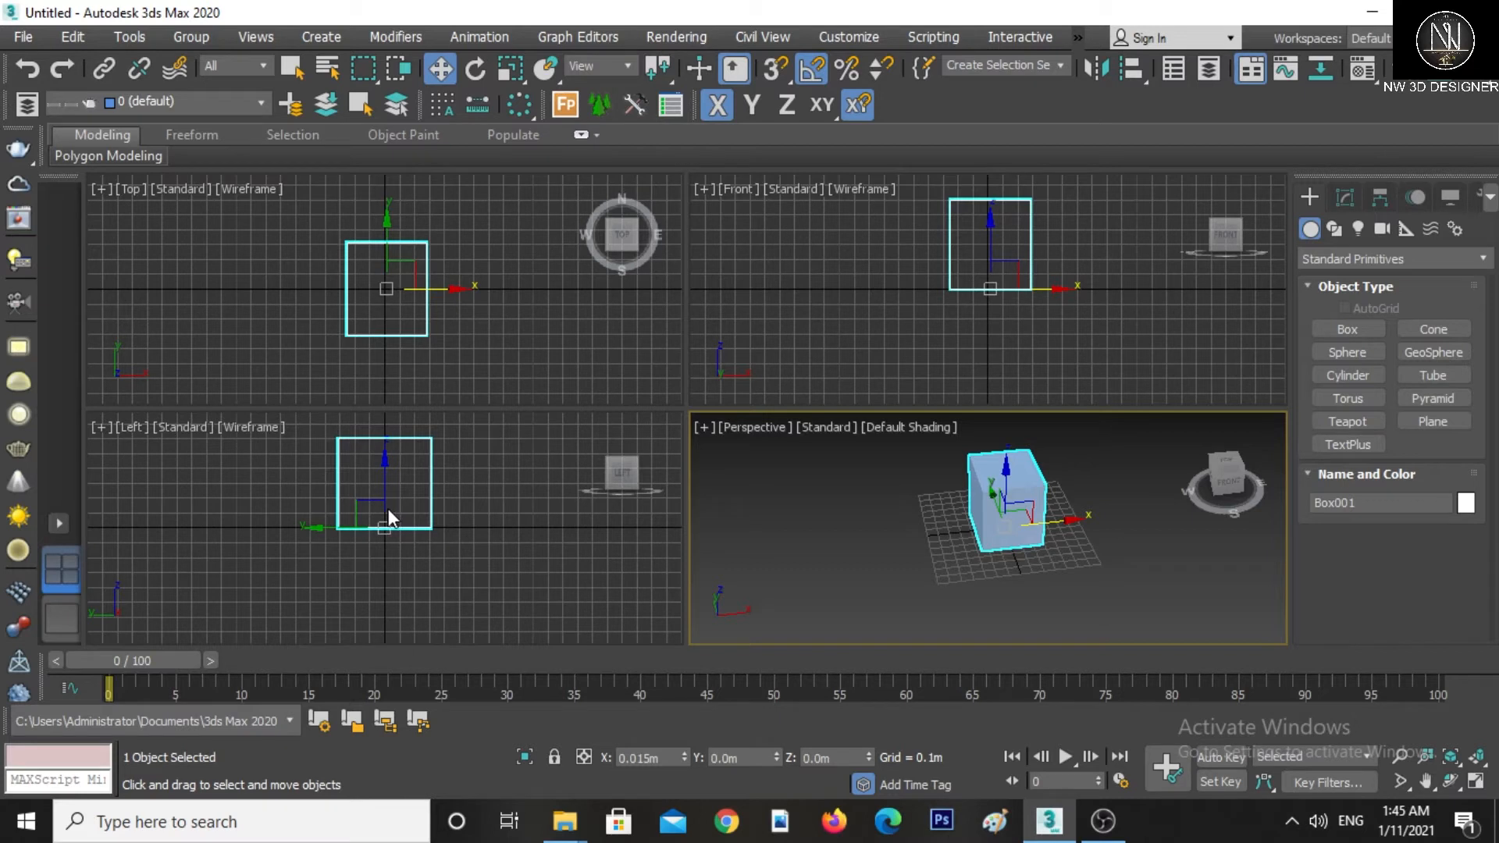
right_click(1019, 470)
left_click(1032, 488)
middle_click_drag(1019, 540, 960, 536, "alt")
right_click(953, 538)
left_click(962, 491)
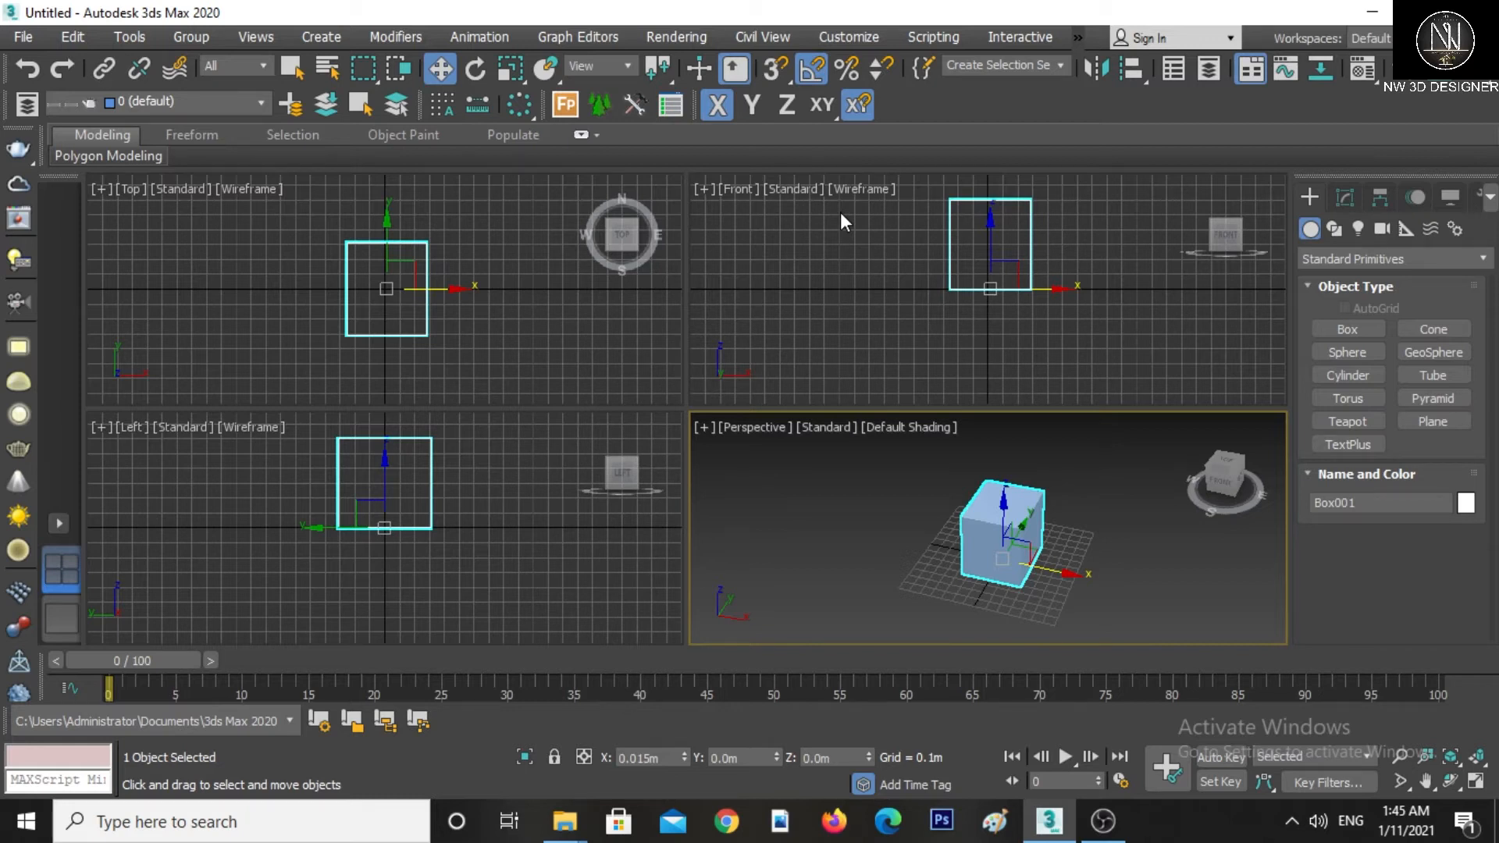
mouse_move(1051, 569)
left_mouse_down()
mouse_move(1122, 581)
mouse_move(803, 536)
mouse_move(1113, 580)
mouse_move(917, 539)
mouse_move(1114, 569)
mouse_move(926, 527)
mouse_move(1097, 574)
mouse_move(1014, 556)
mouse_move(1038, 560)
left_mouse_up()
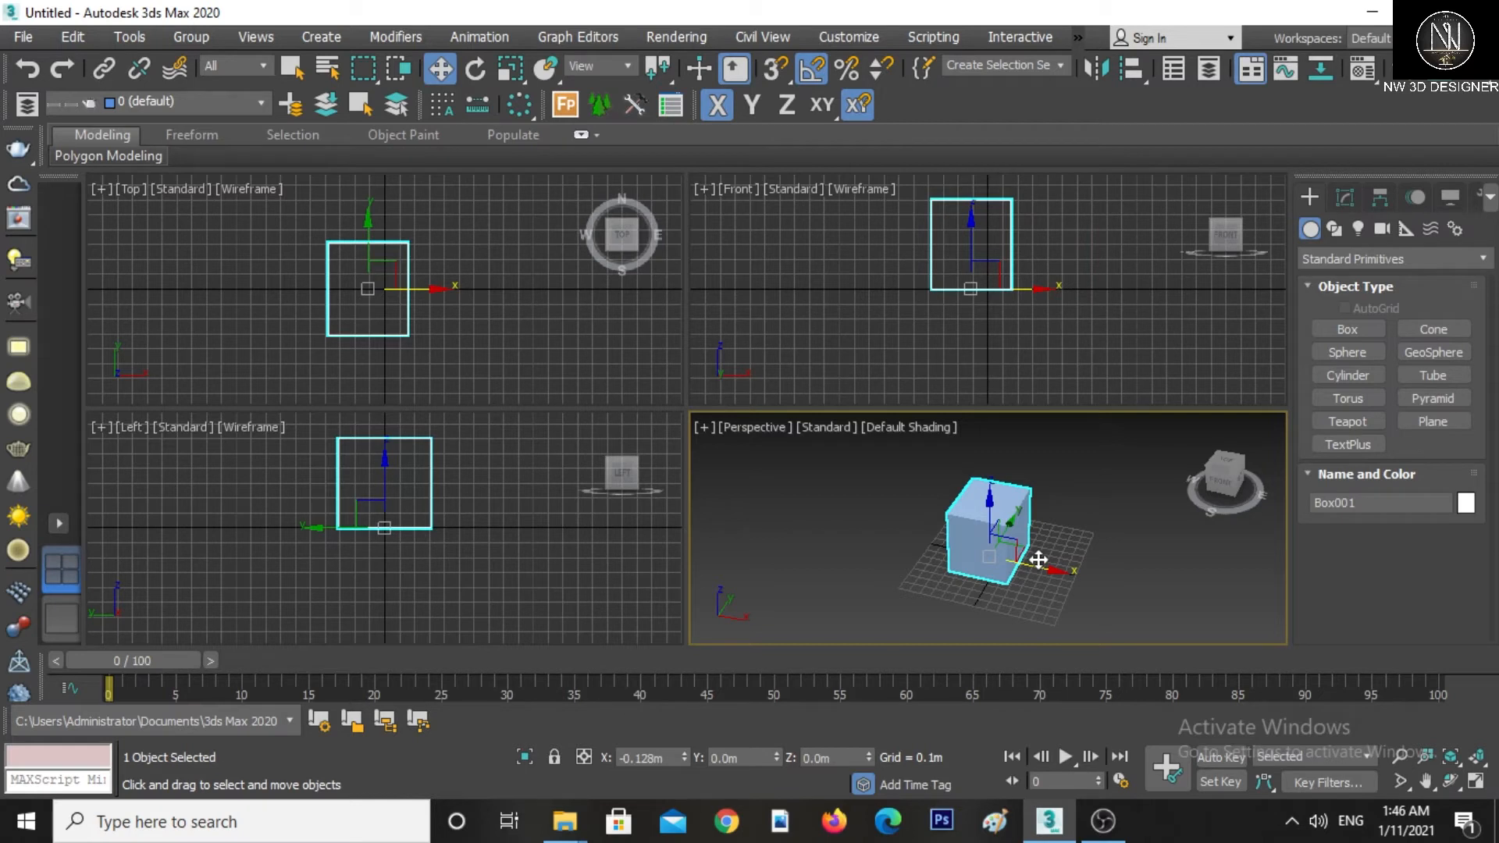
left_click_drag(1038, 559, 863, 506)
right_click(792, 469)
left_click(839, 490)
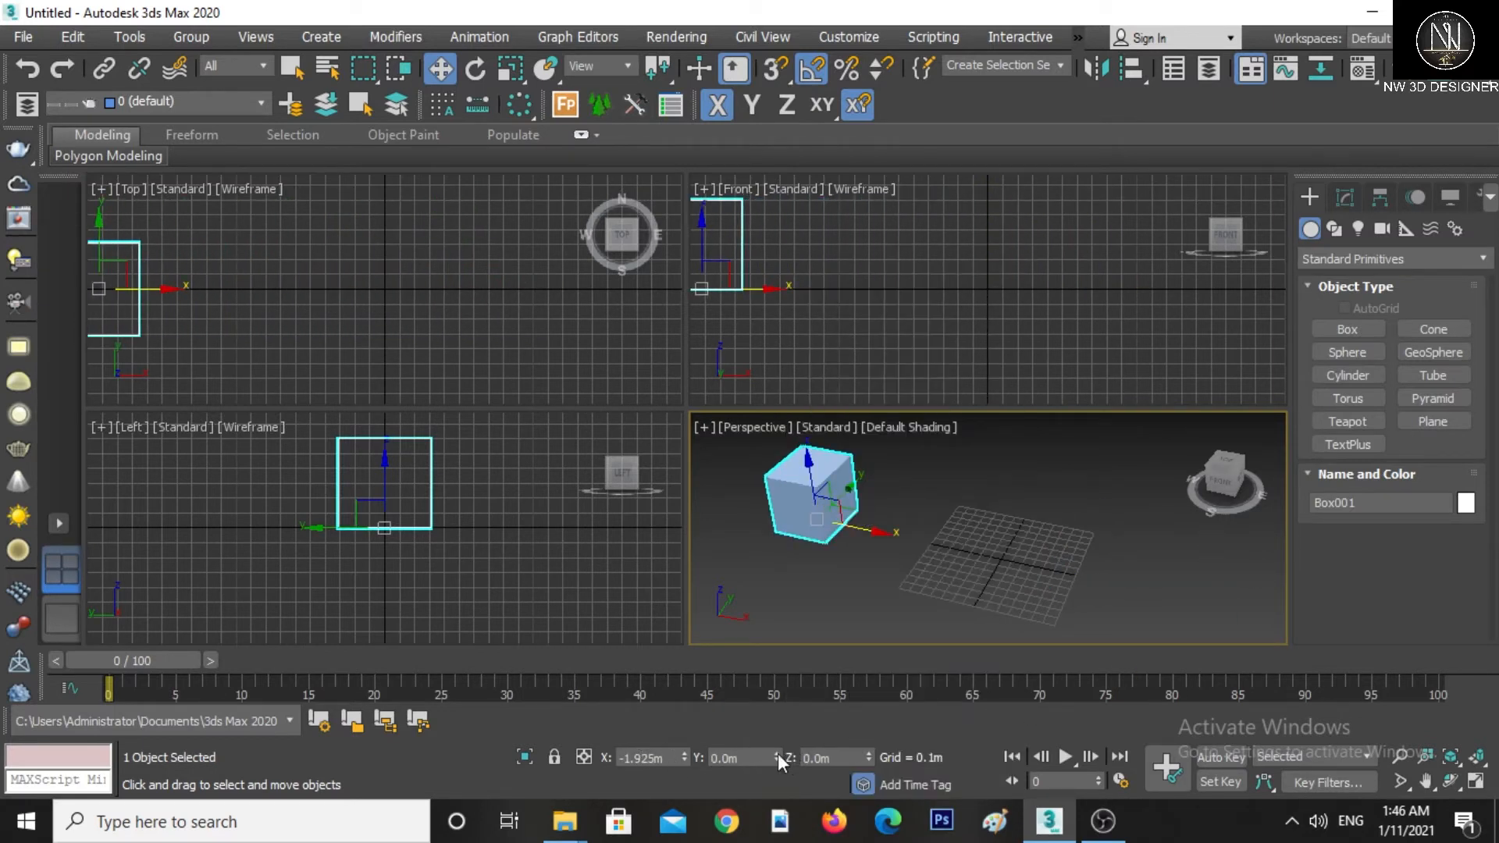
Set the box's Z position to -1 m by entering its coordinate
left_click(856, 757)
left_click(715, 757)
key("shift+Tab")
left_click(829, 760)
type("-1")
key("Return")
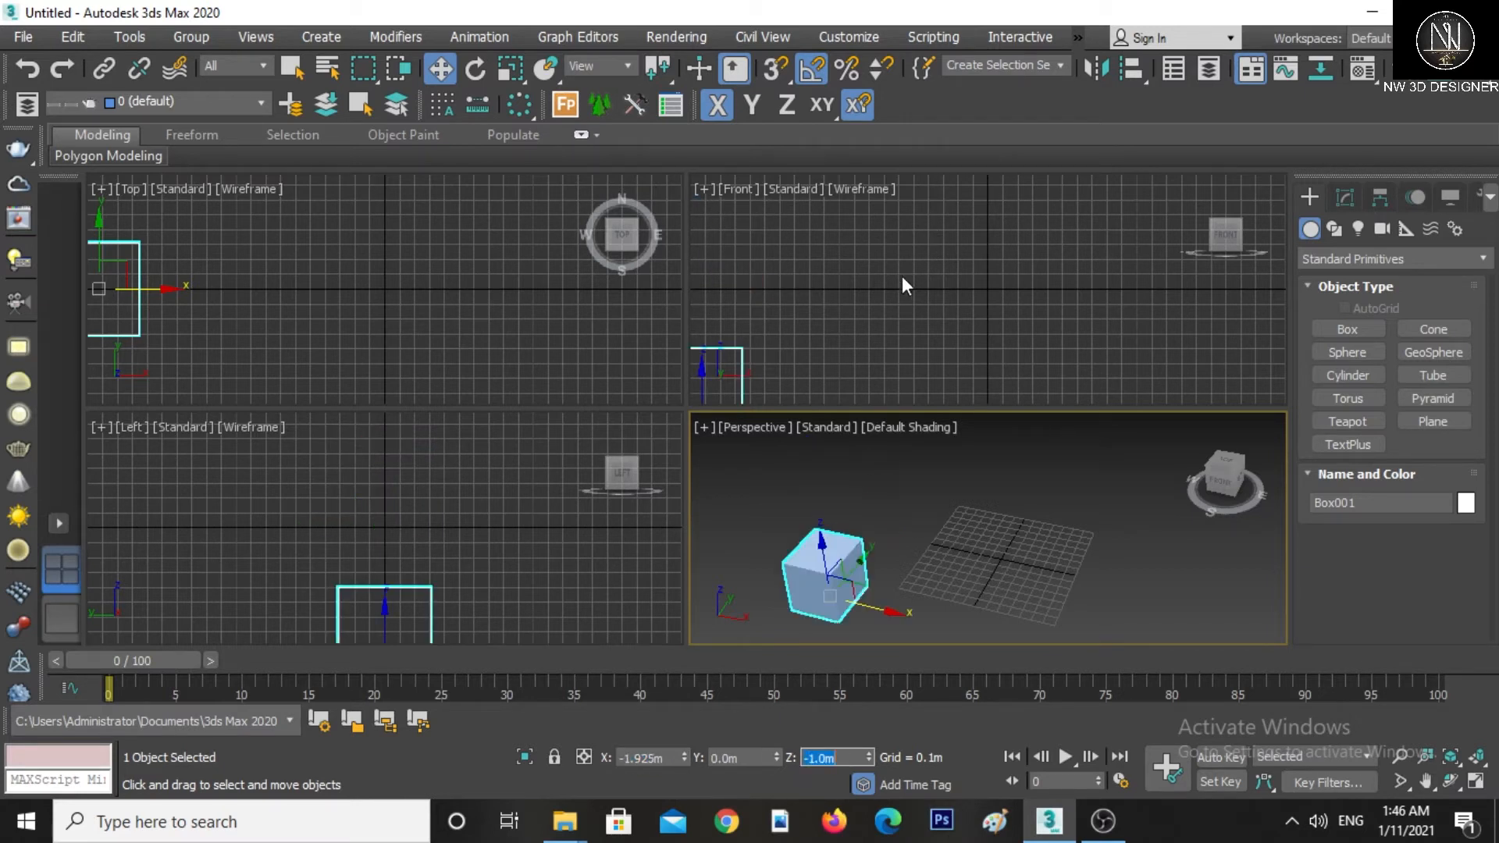
Set the box's Z and X coordinates to 0 m so it sits at the origin
scroll(902, 276, "down", 2)
middle_click_drag(875, 292, 946, 267)
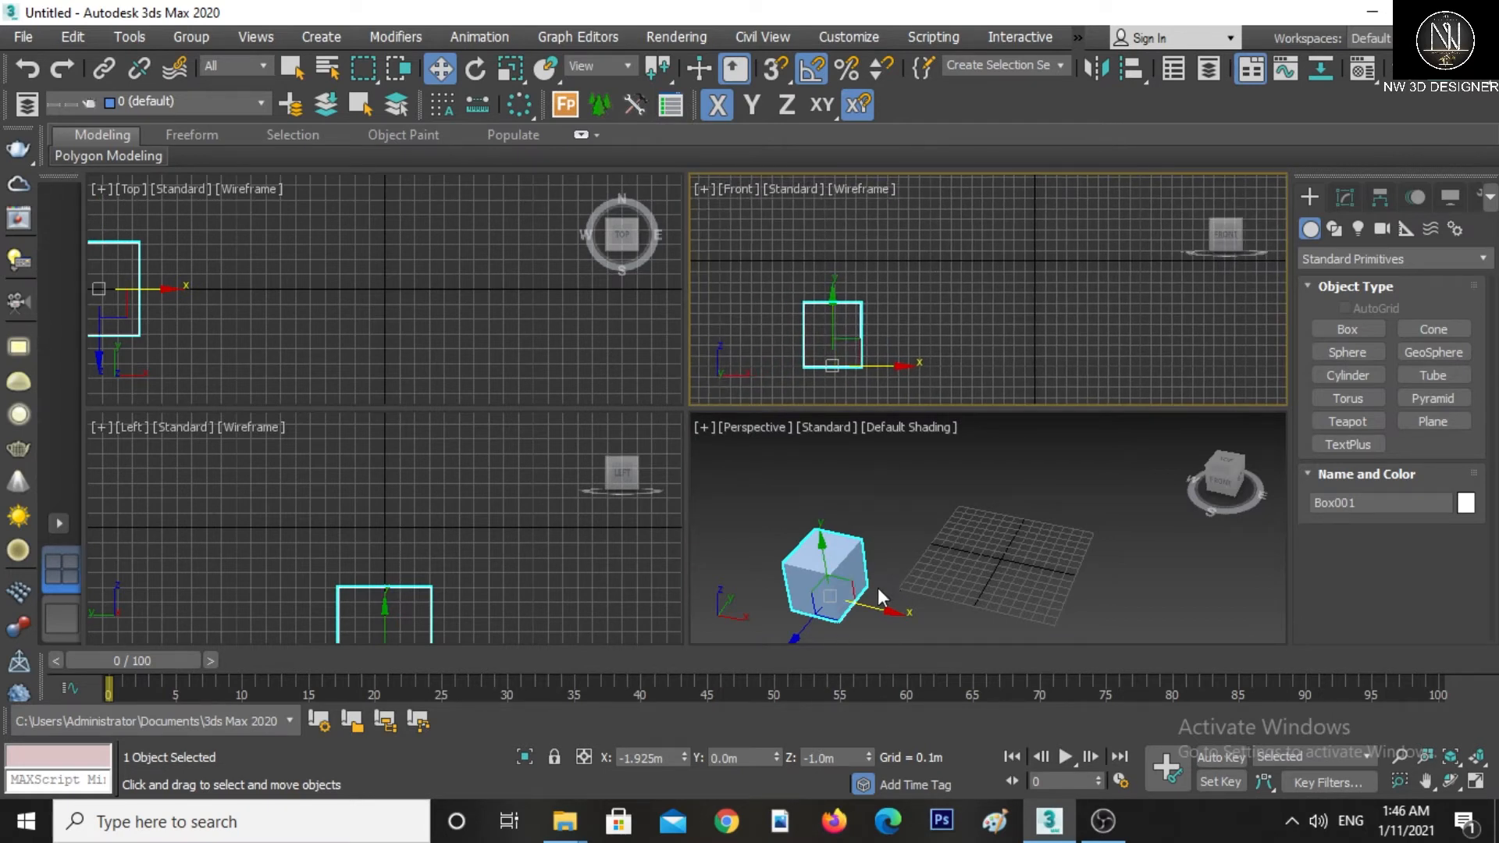
left_click(840, 757)
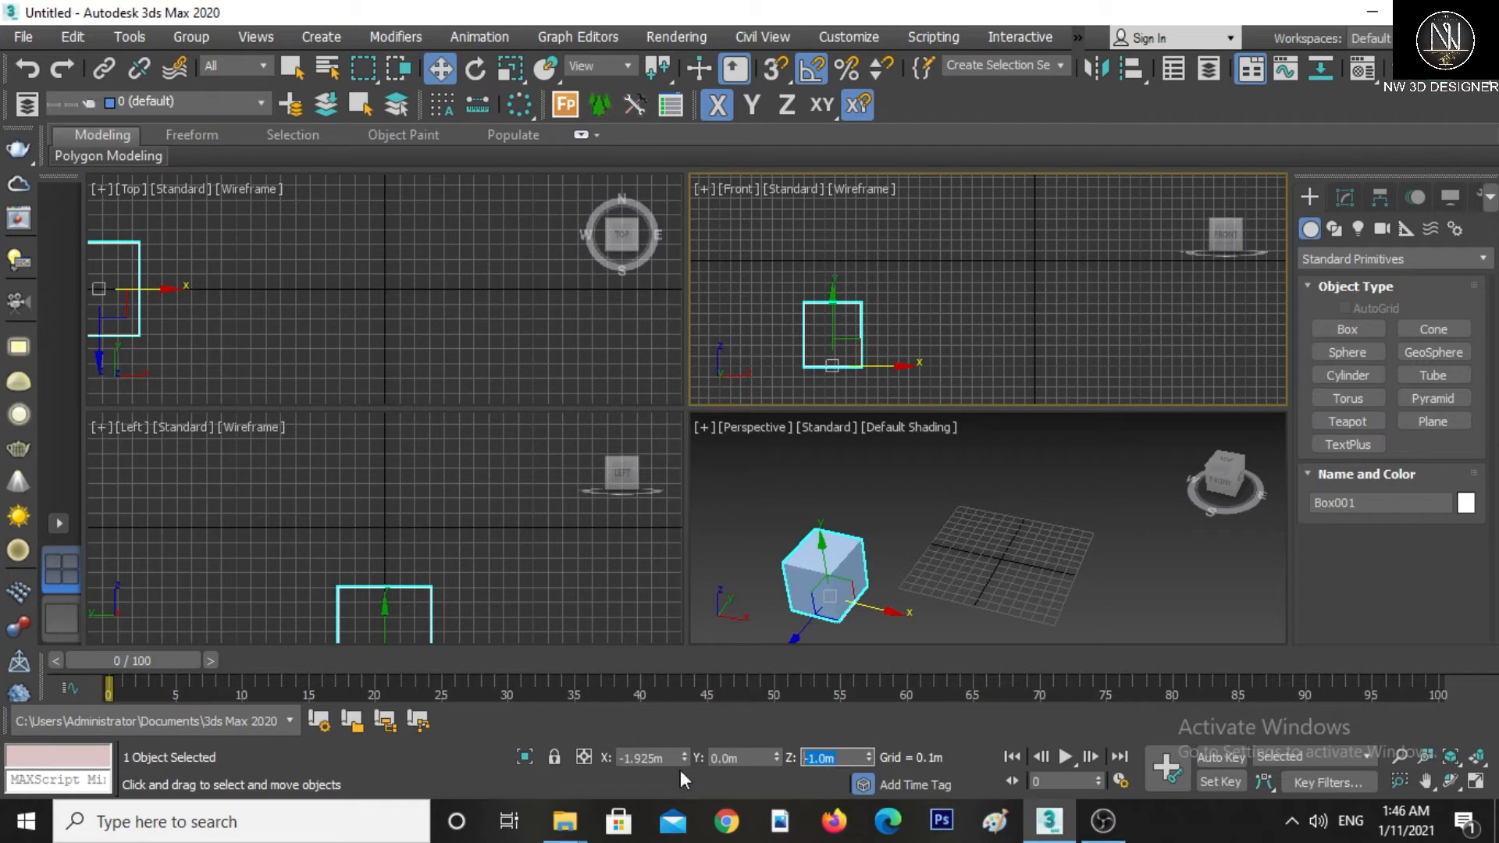
type("0")
key("Return")
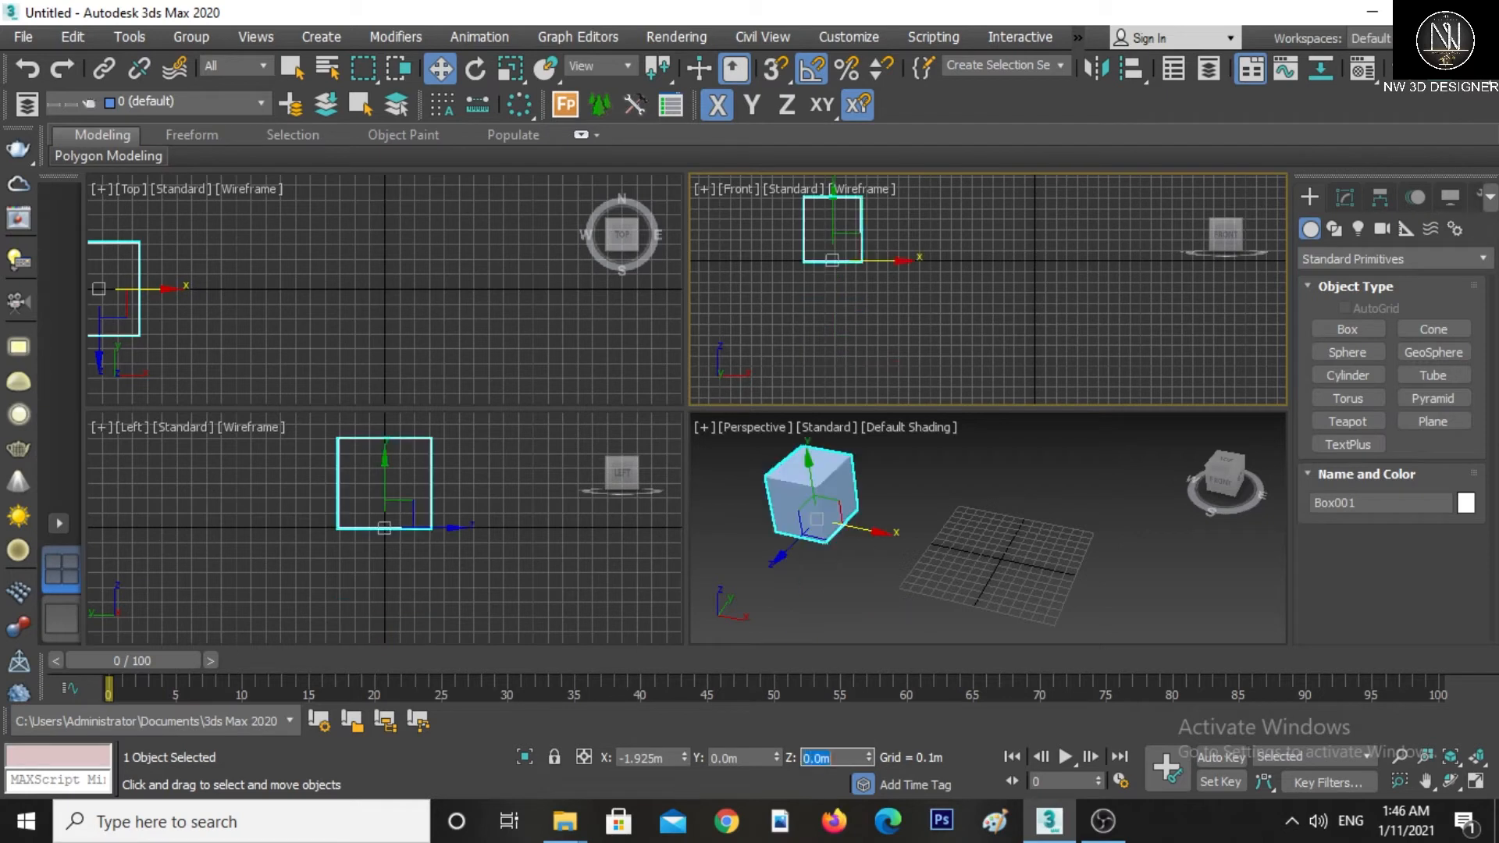
left_click(673, 758)
type("0")
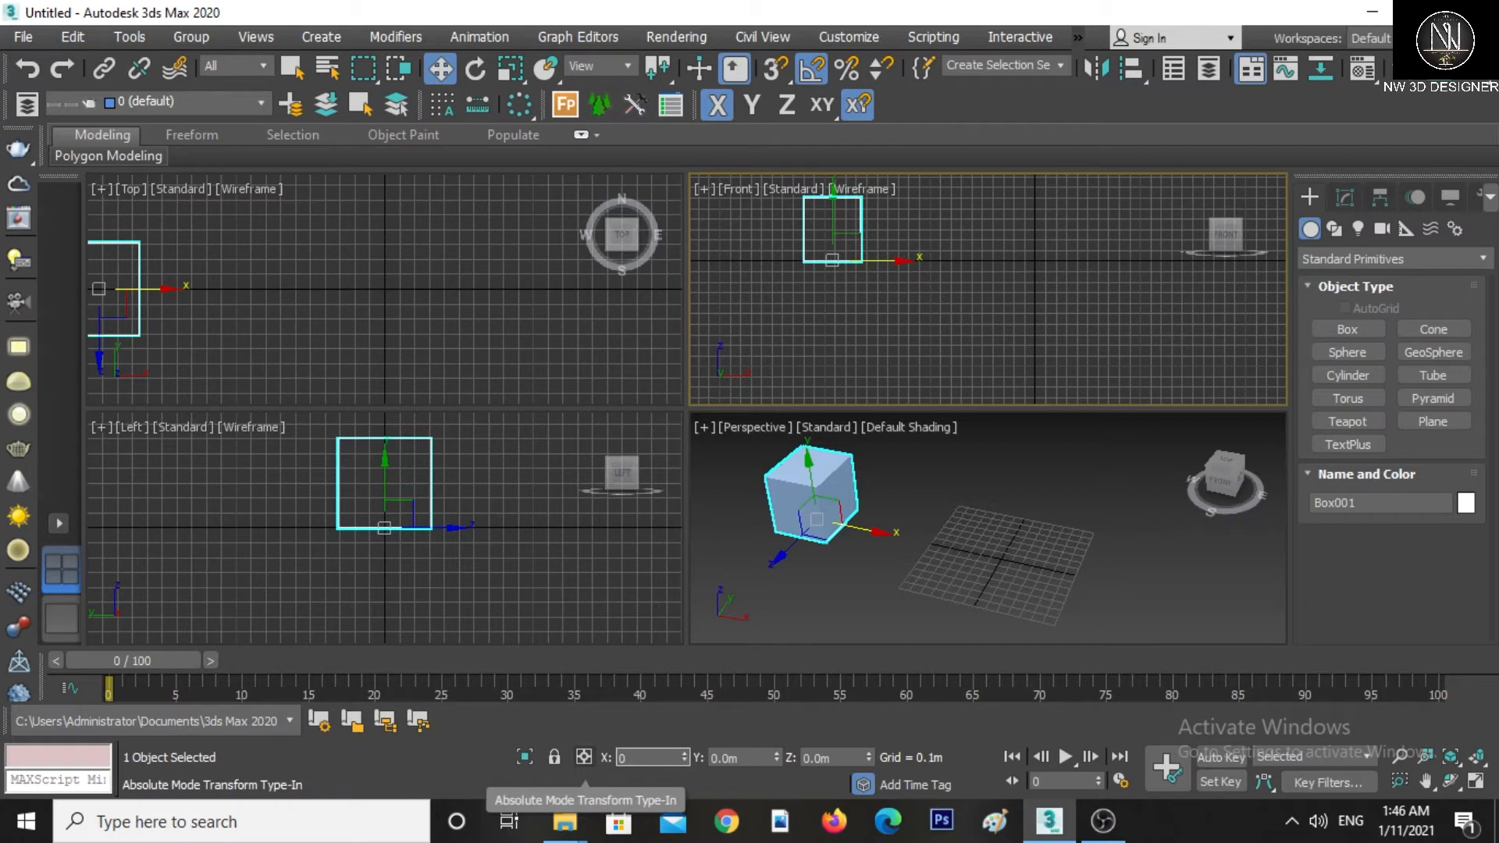
key("Return")
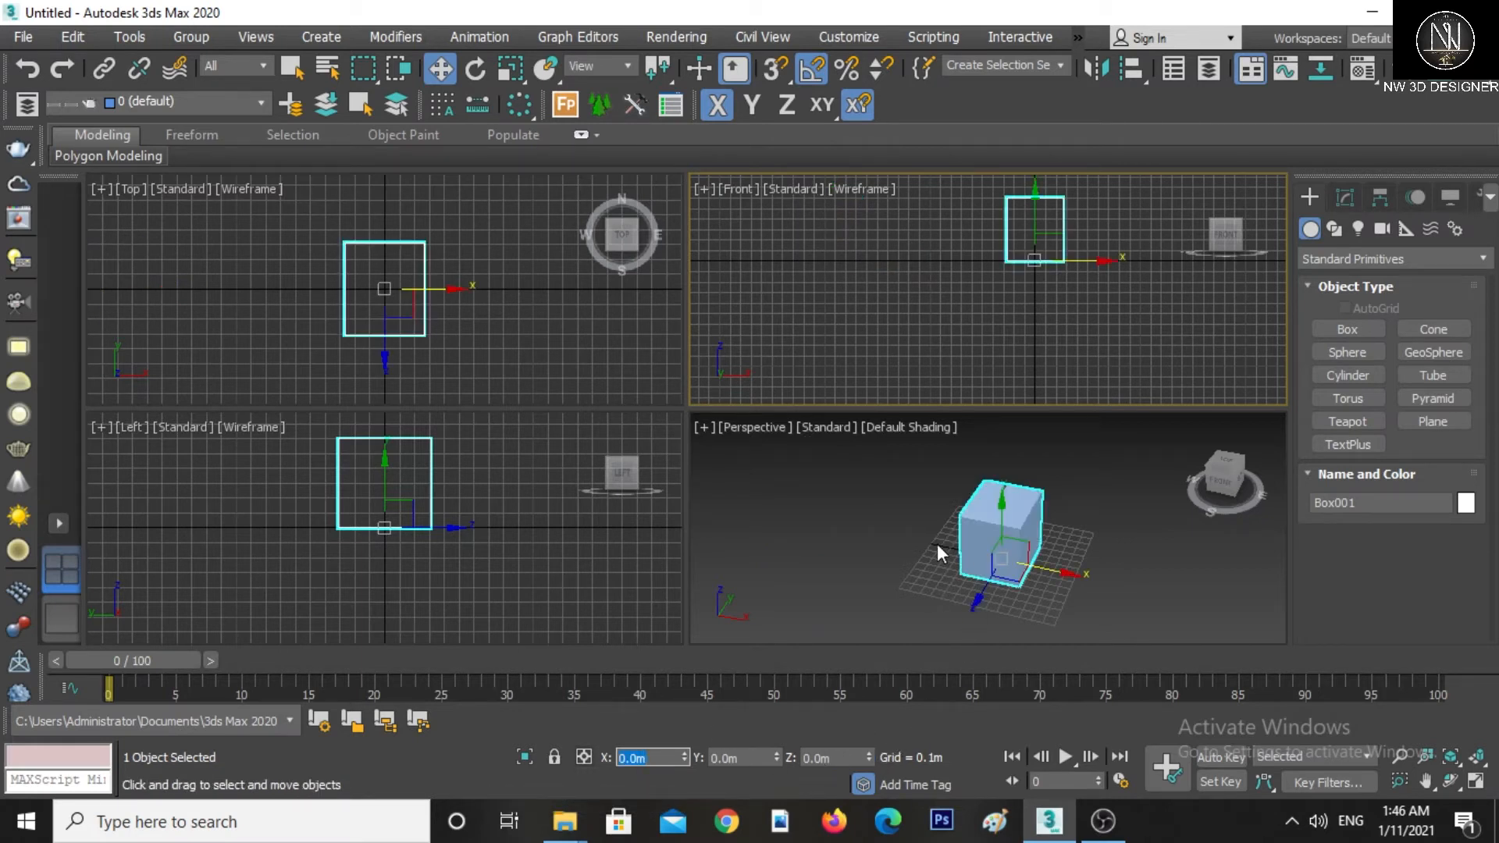
left_click(949, 561)
right_click(945, 490)
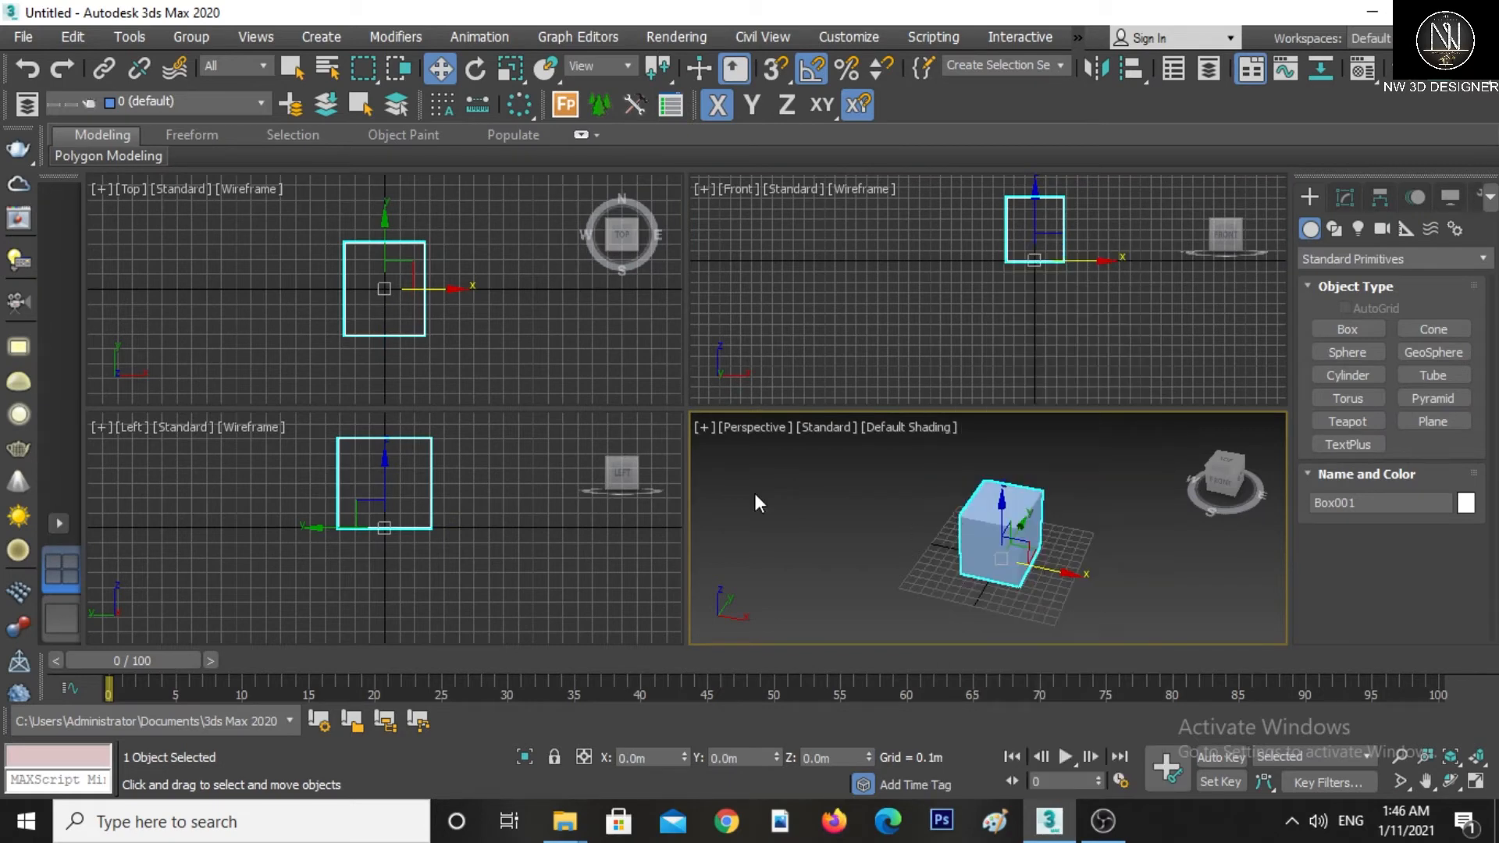
middle_click_drag(754, 493, 776, 512)
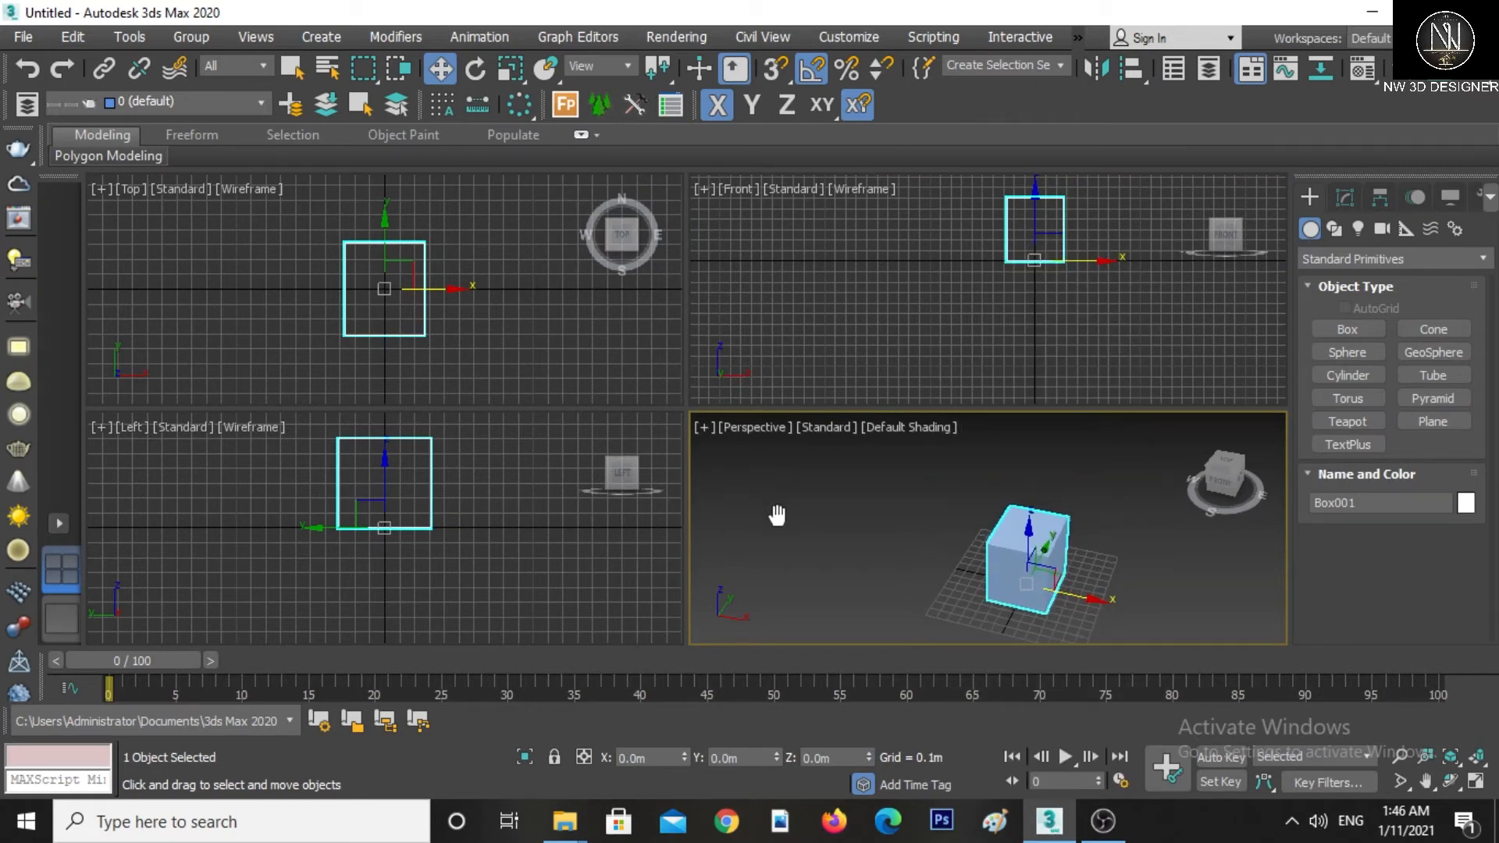
Open Preference Settings and set the number of Auto Backup files to 10 in the file options
left_click(27, 38)
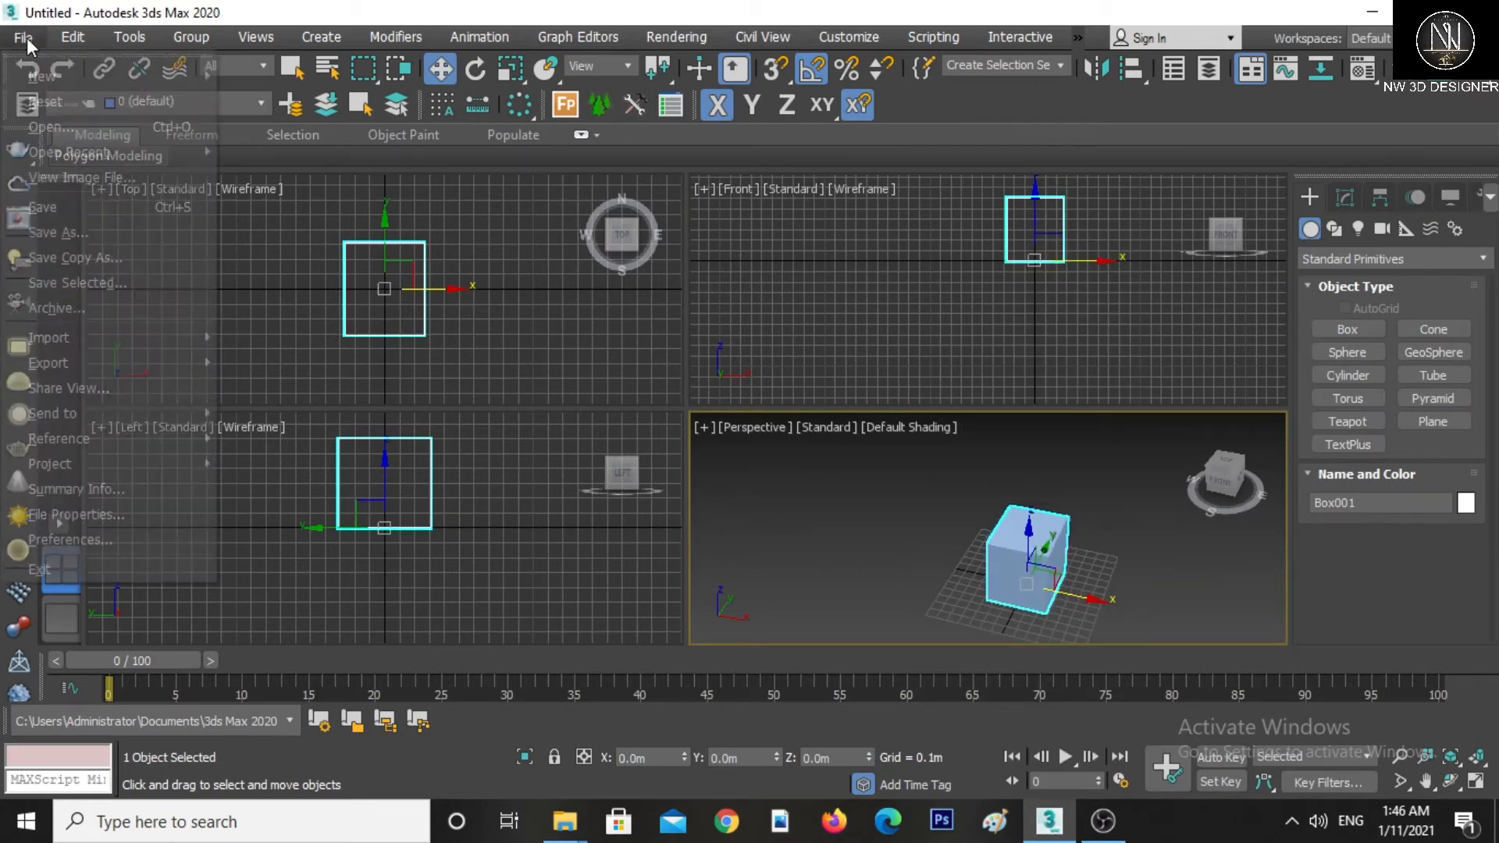
left_click(70, 541)
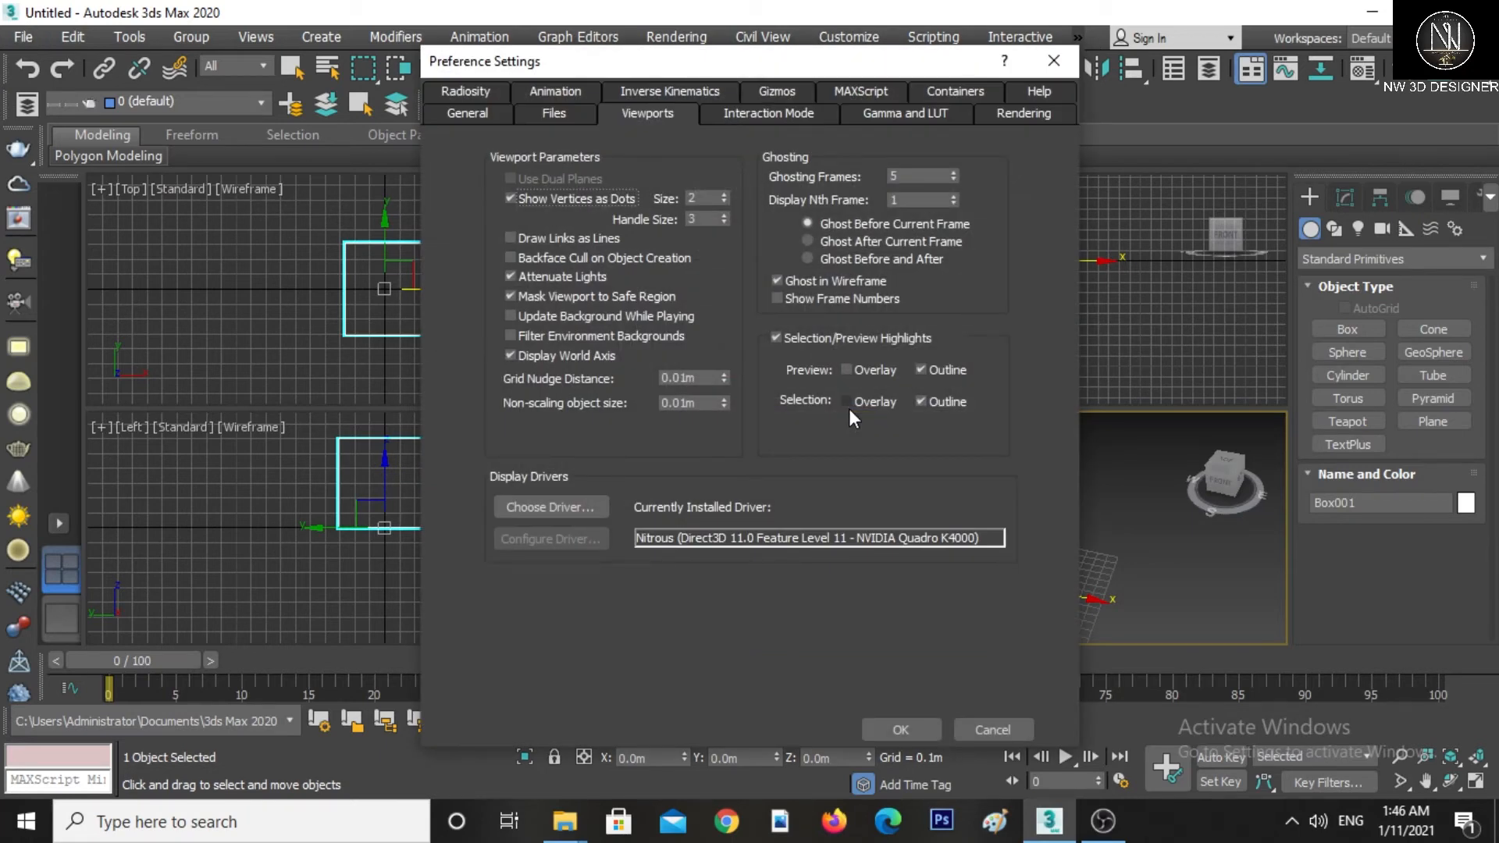
left_click_drag(571, 67, 462, 89)
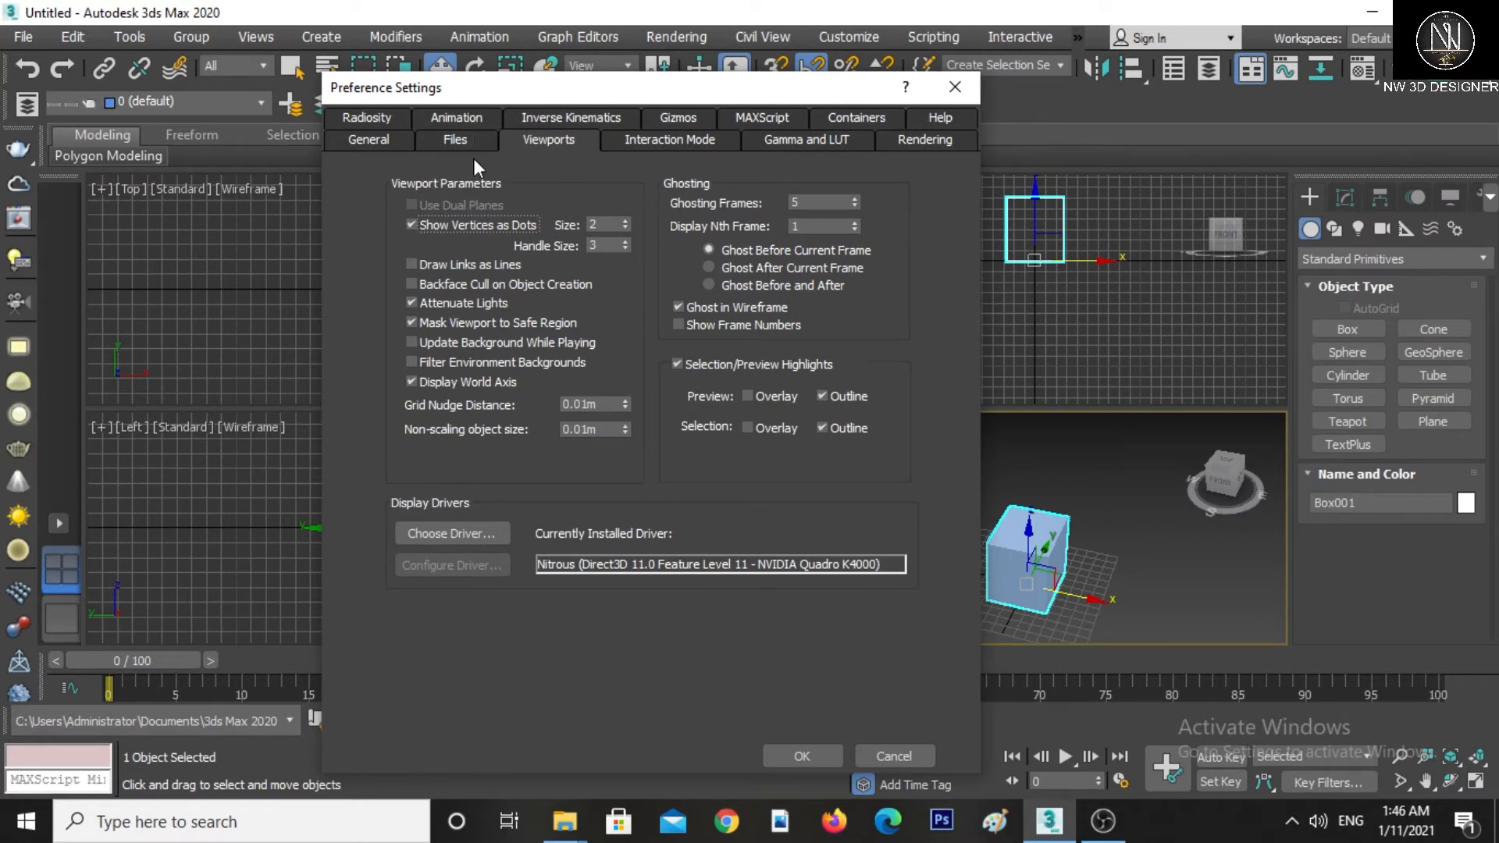
left_click(457, 140)
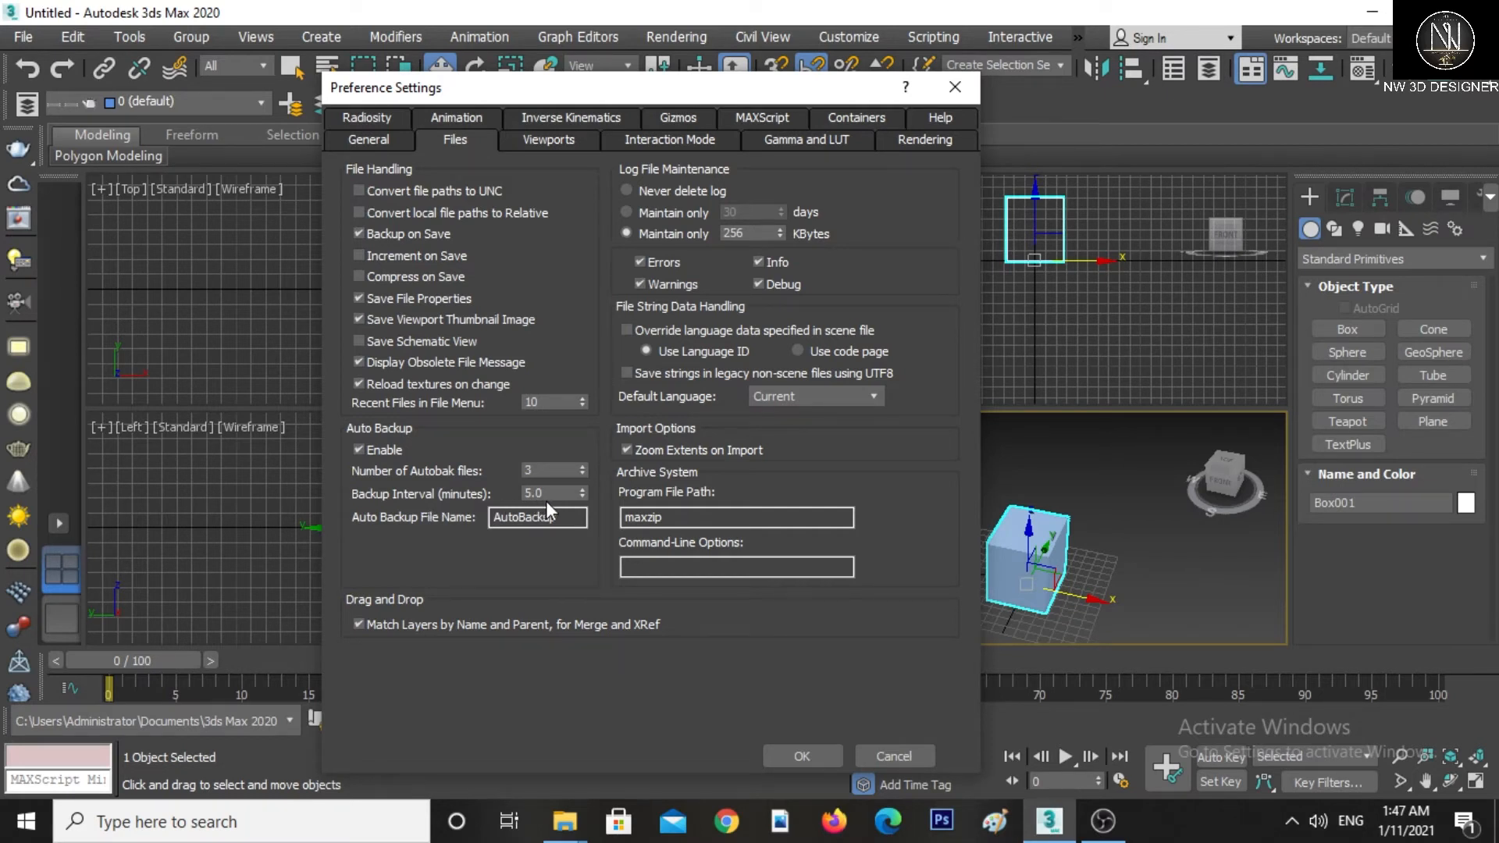
left_click_drag(556, 493, 509, 492)
left_click(538, 469)
left_click_drag(537, 469, 493, 471)
type("10")
double_click(552, 493)
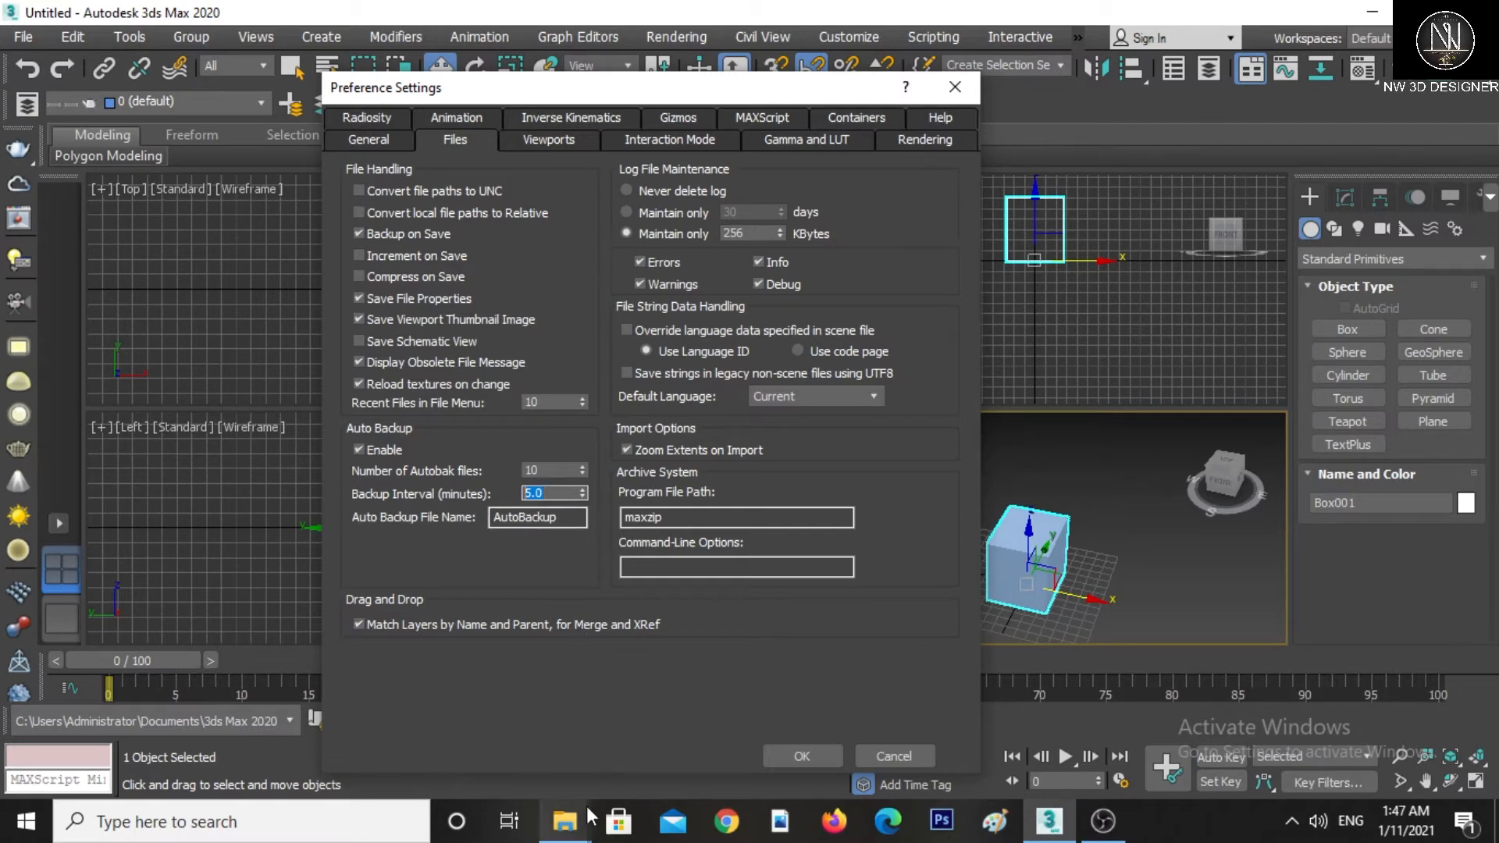
Switch to File Explorer and open the Documents\3ds Max 2020\autoback folder to examine the backup files
left_click(570, 824)
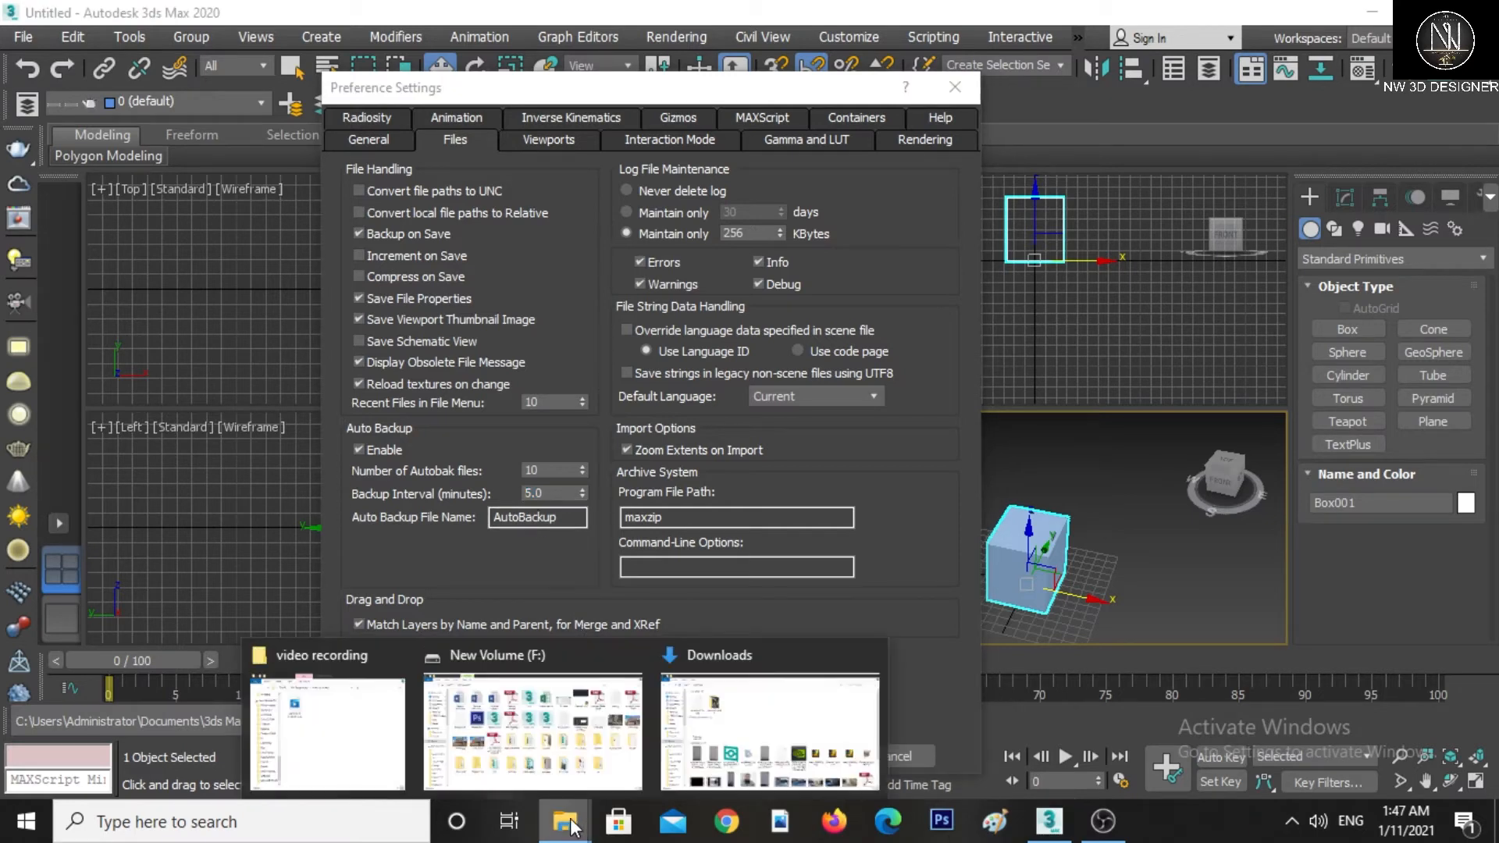
left_click(731, 738)
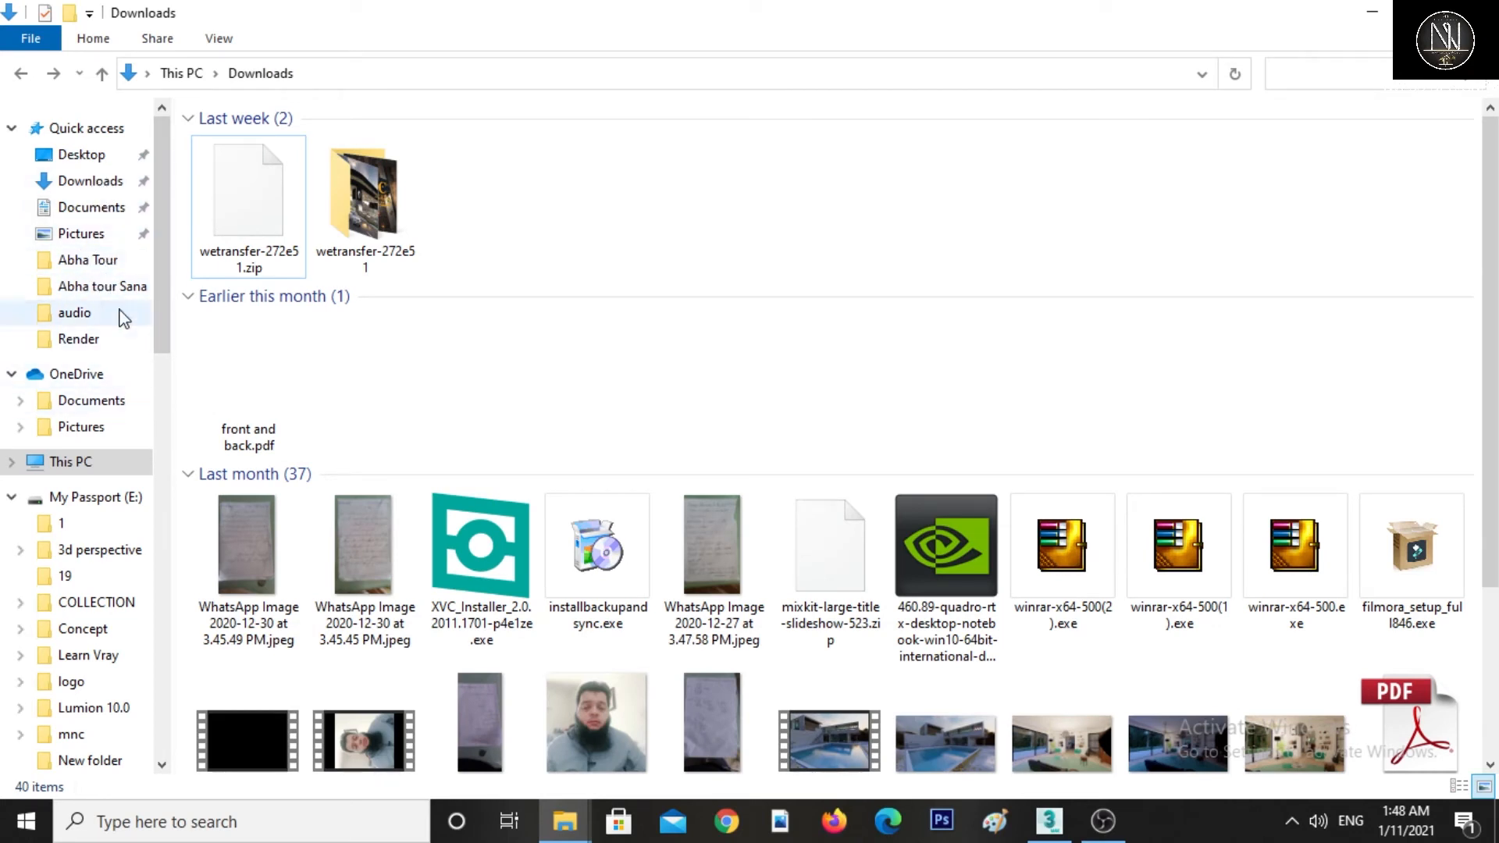
left_click(92, 209)
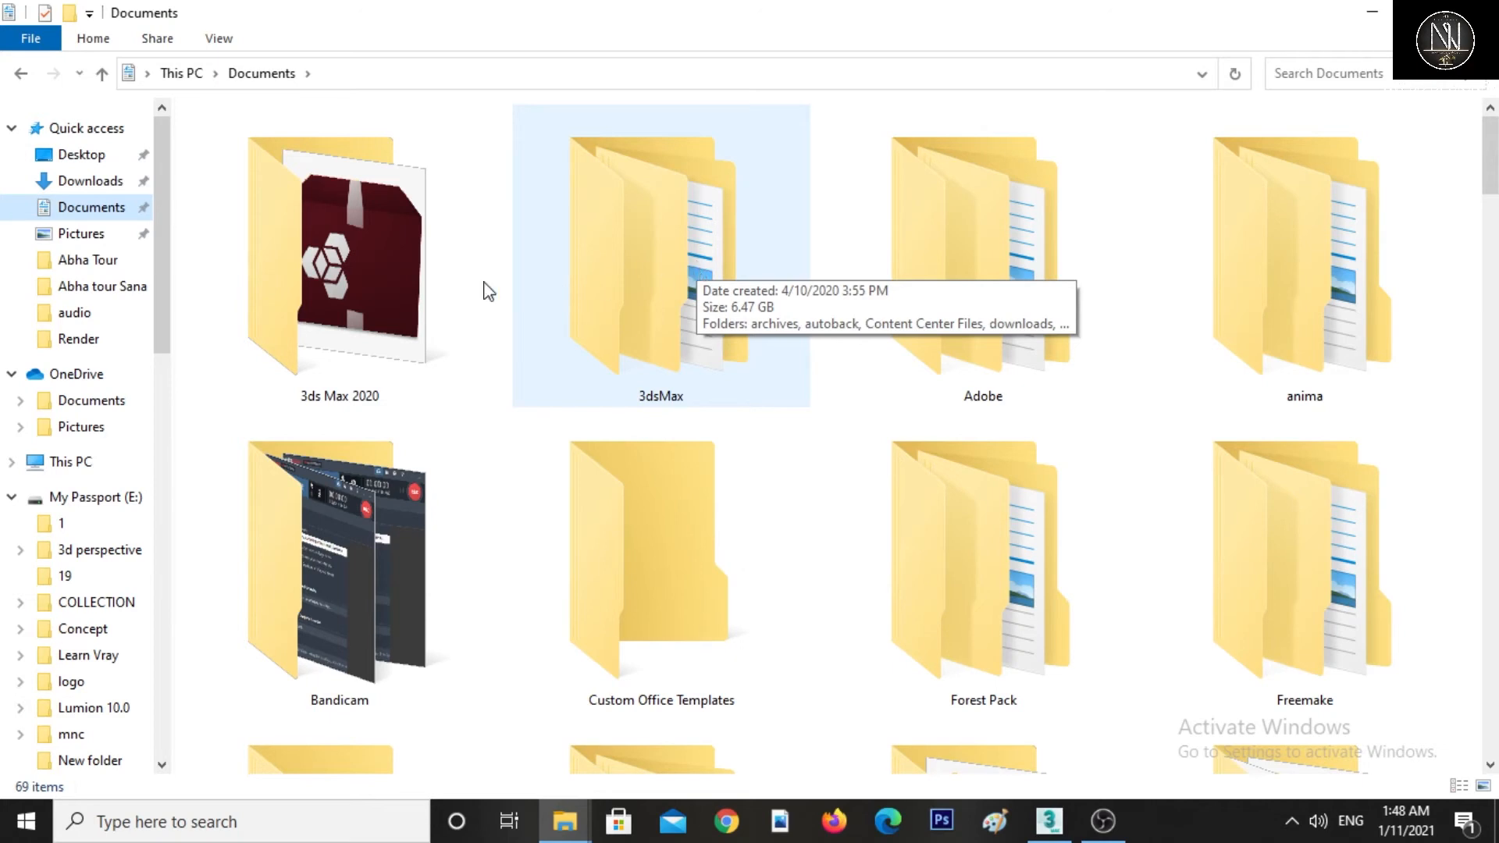
double_click(395, 282)
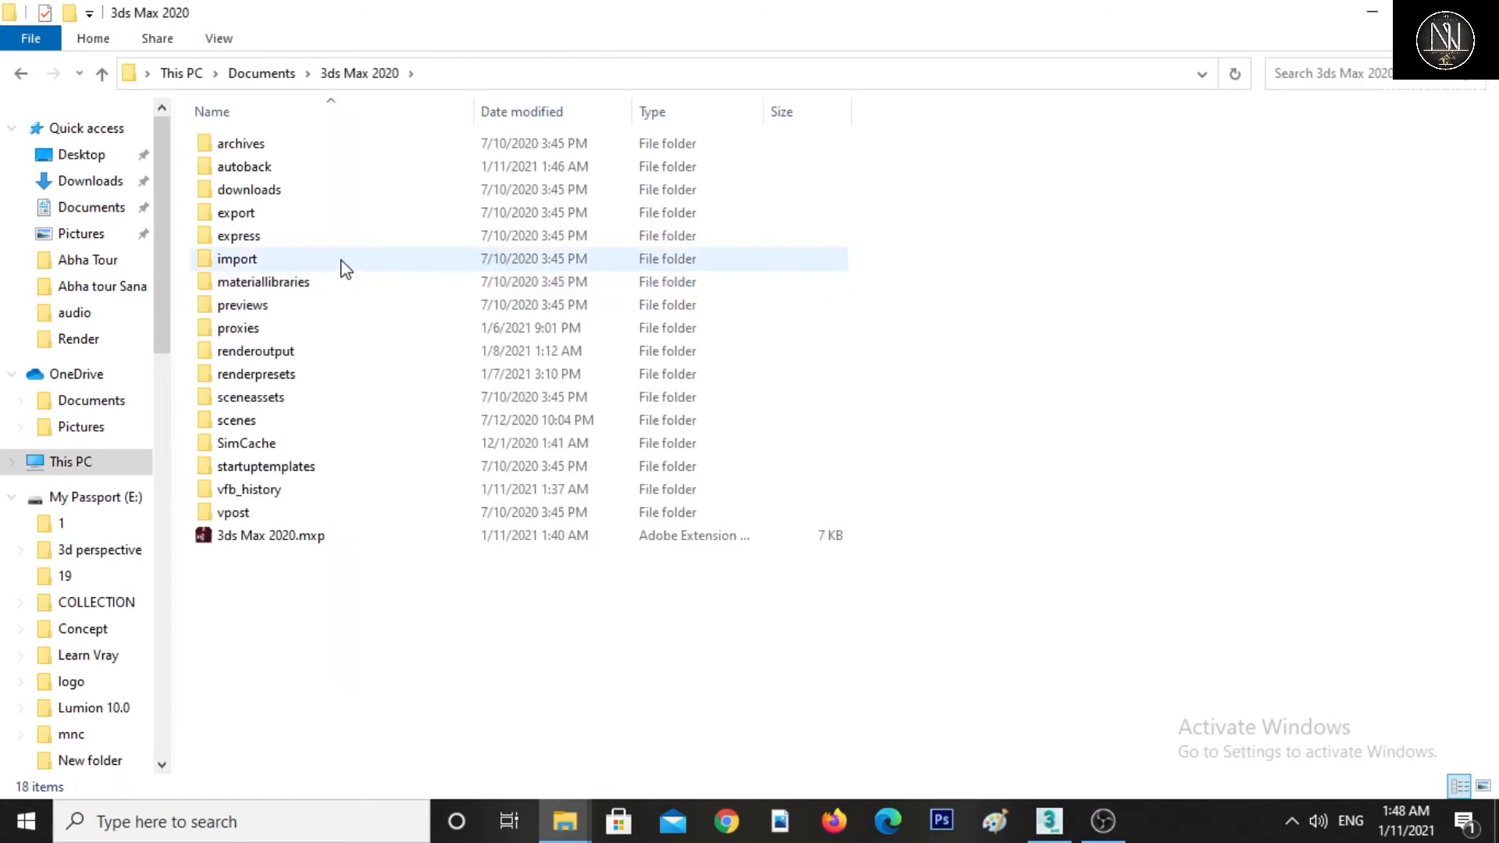
double_click(253, 169)
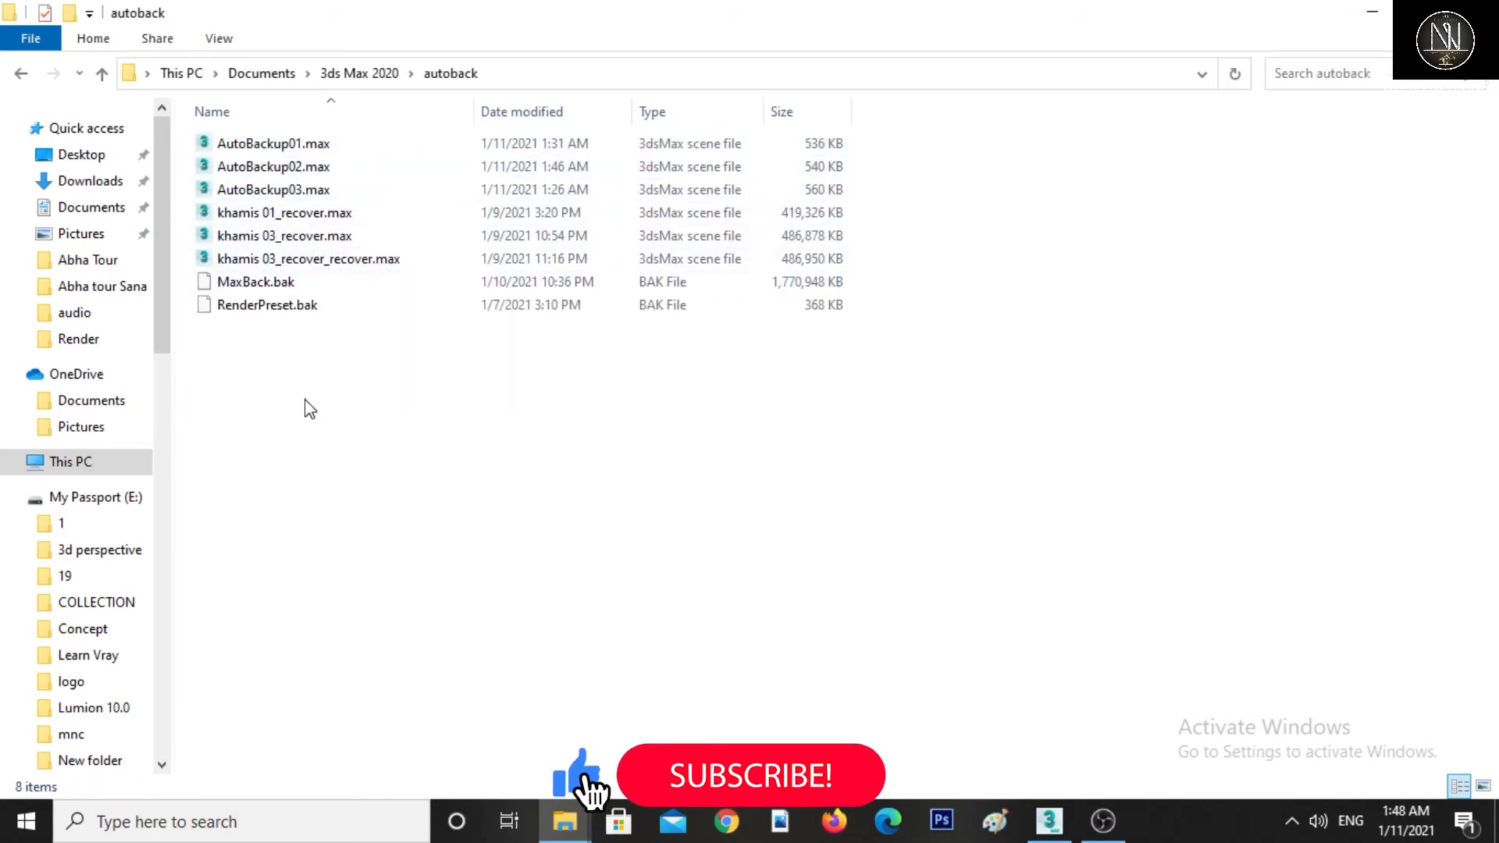
left_click_drag(305, 401, 203, 142)
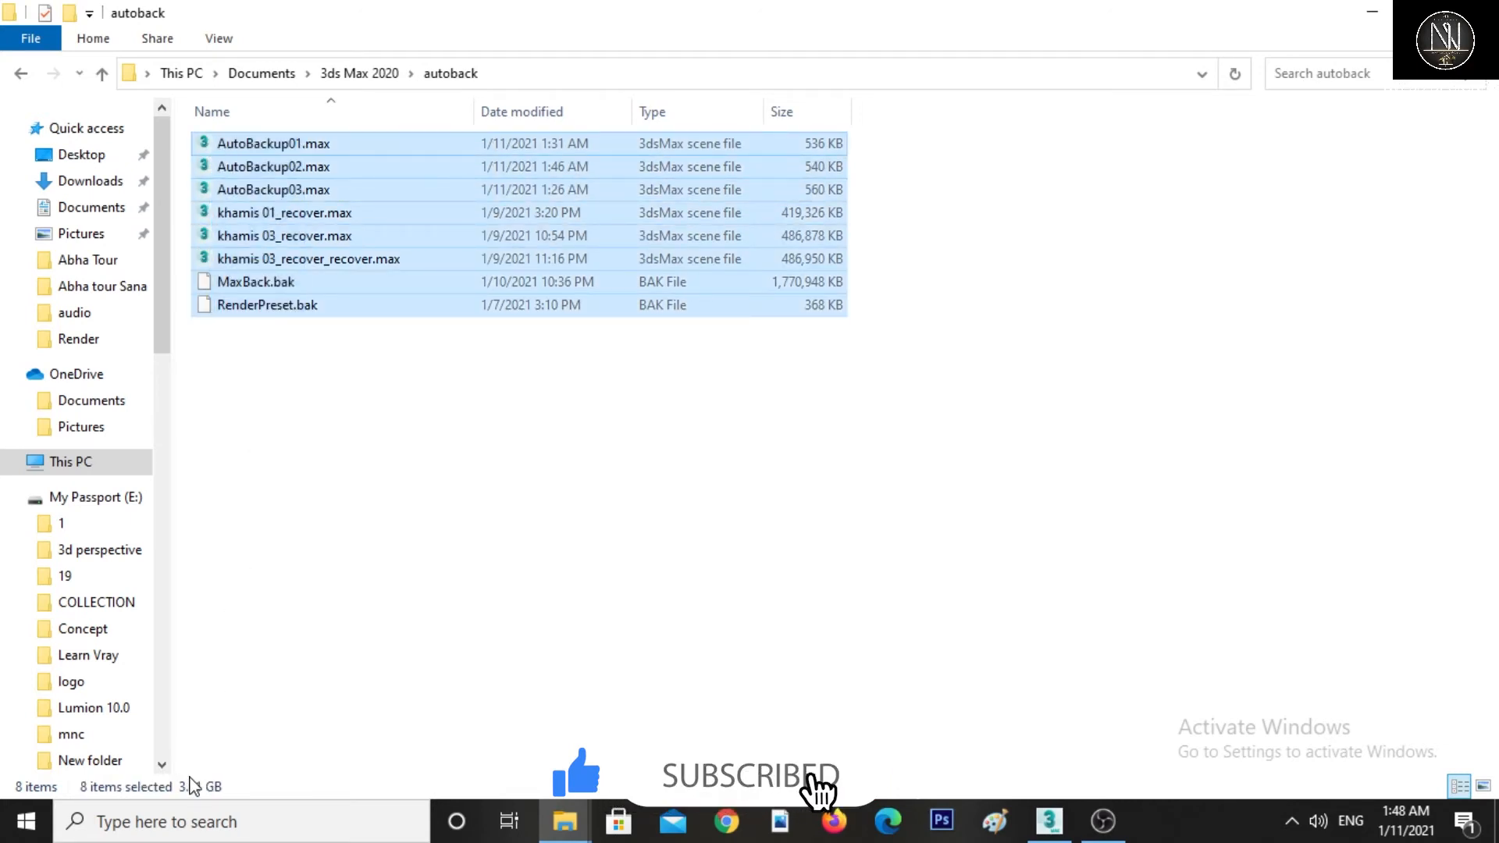
left_click(371, 513)
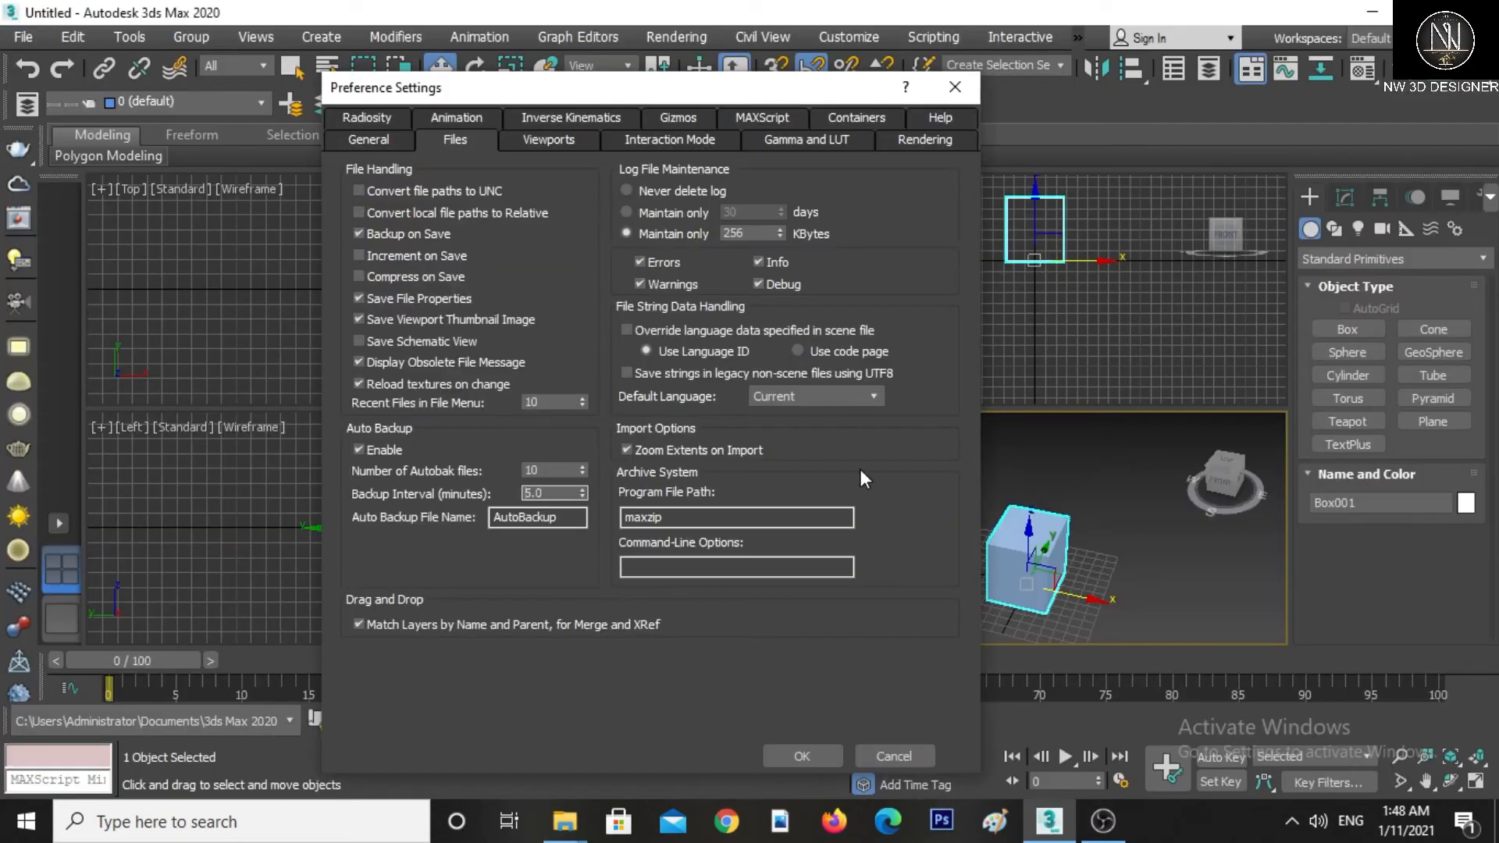
Set the Auto Backup interval to 10 minutes
double_click(551, 492)
type("15")
key("Return")
type("10")
key("Return")
left_click(357, 449)
Set the Scene Undo levels to 100 in the general preferences
left_click(375, 140)
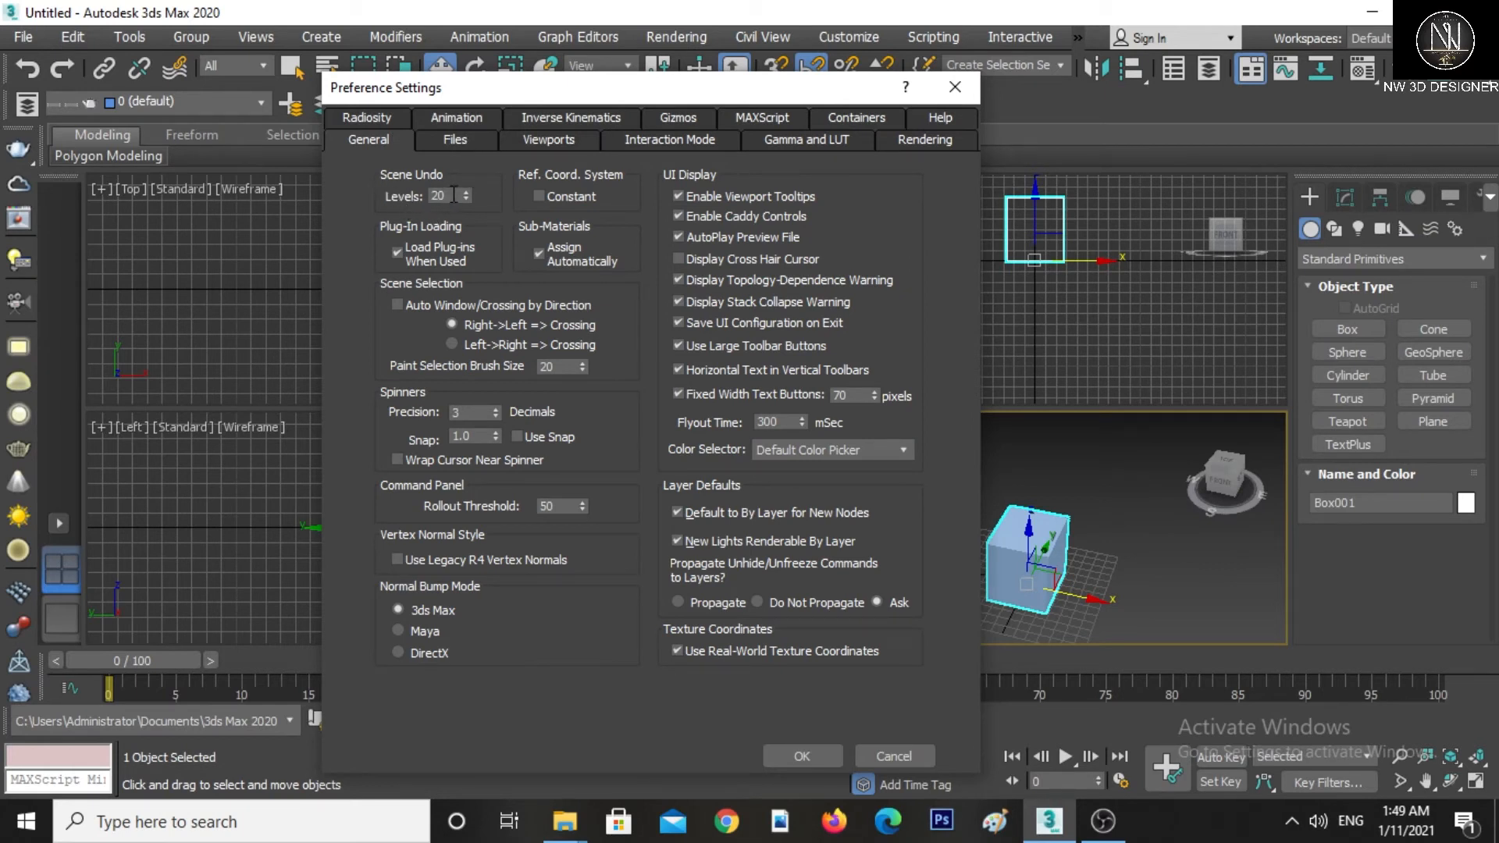
left_click_drag(455, 195, 400, 194)
type("100")
Browse the remaining preference pages, including Viewports, Gamma and LUT, Rendering and Radiosity, then close the dialog
left_click(450, 118)
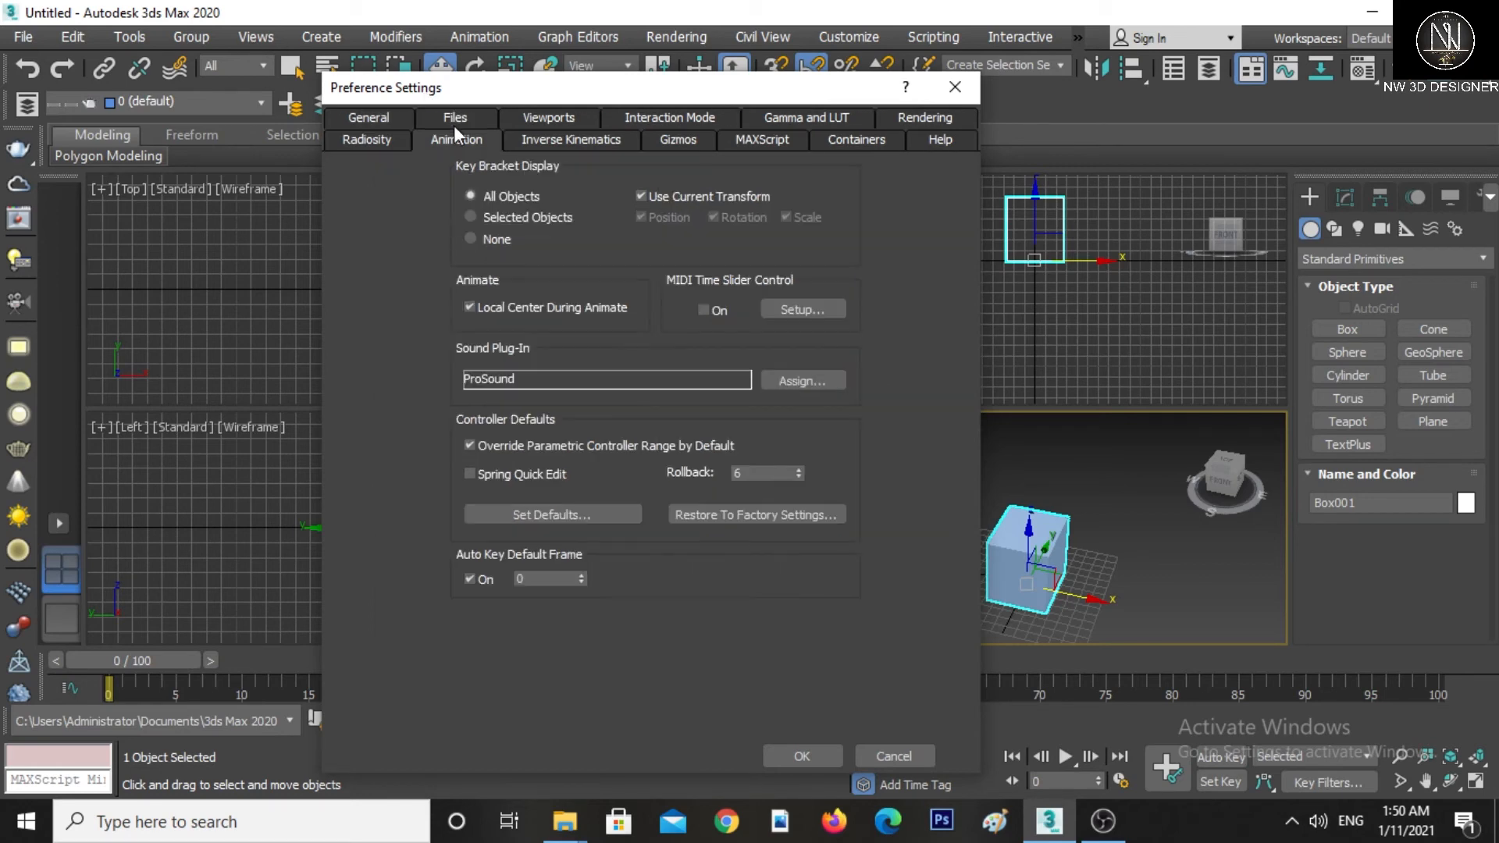
left_click(445, 119)
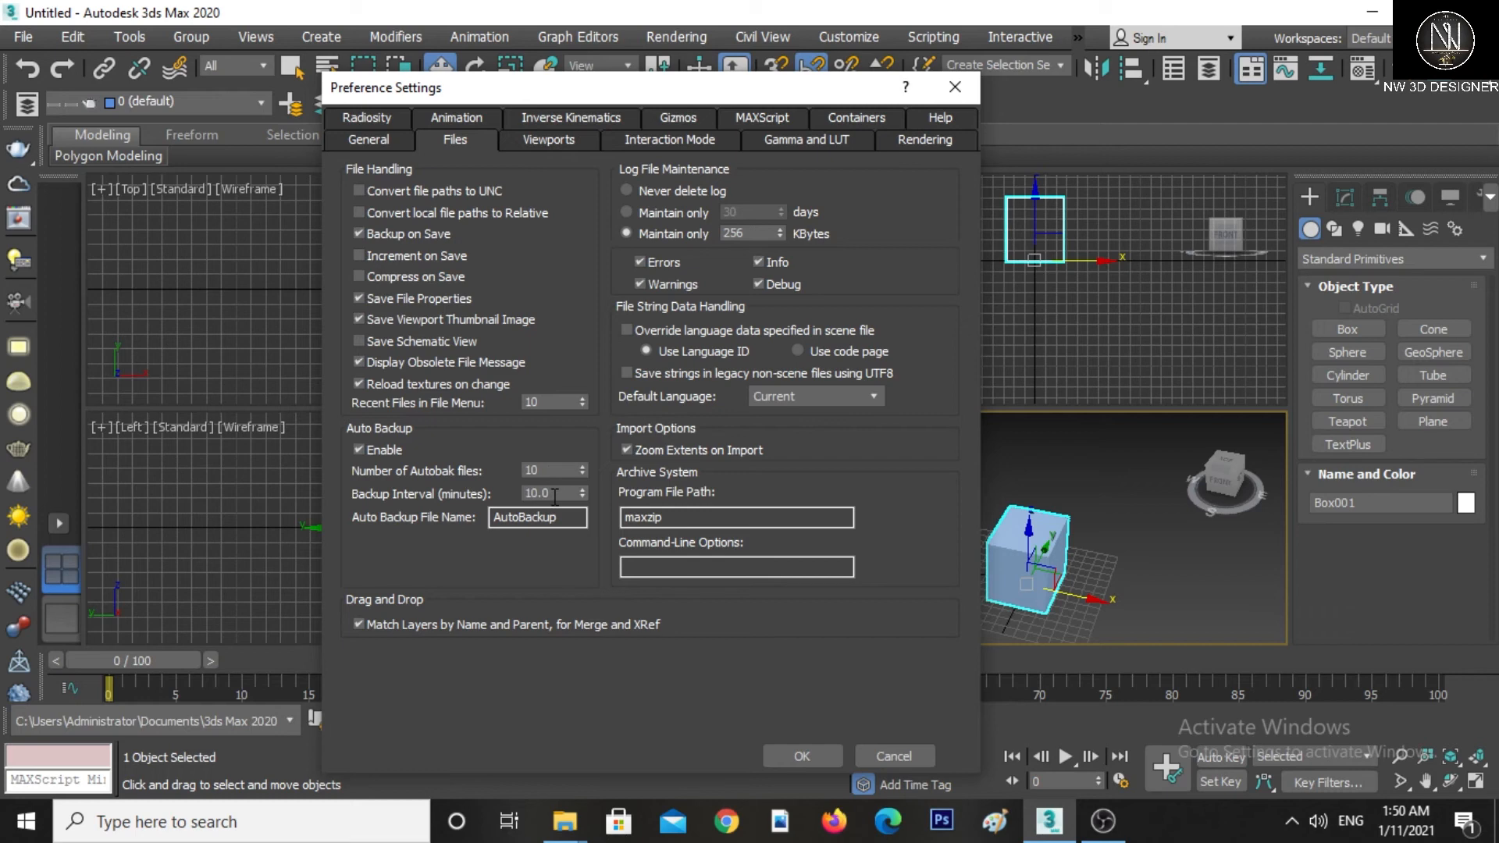
left_click(373, 138)
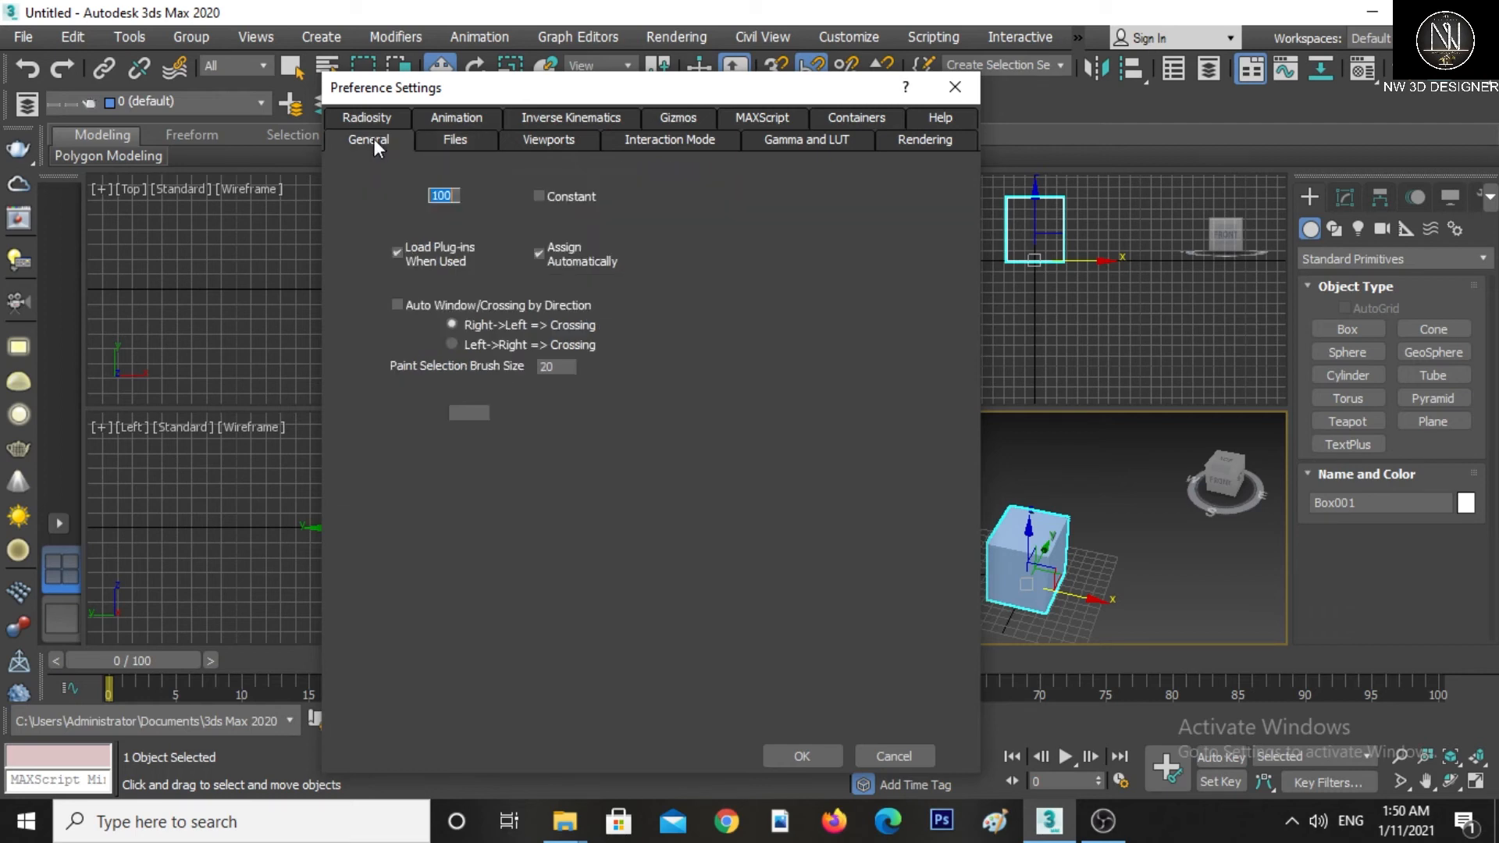
left_click(442, 135)
left_click(381, 138)
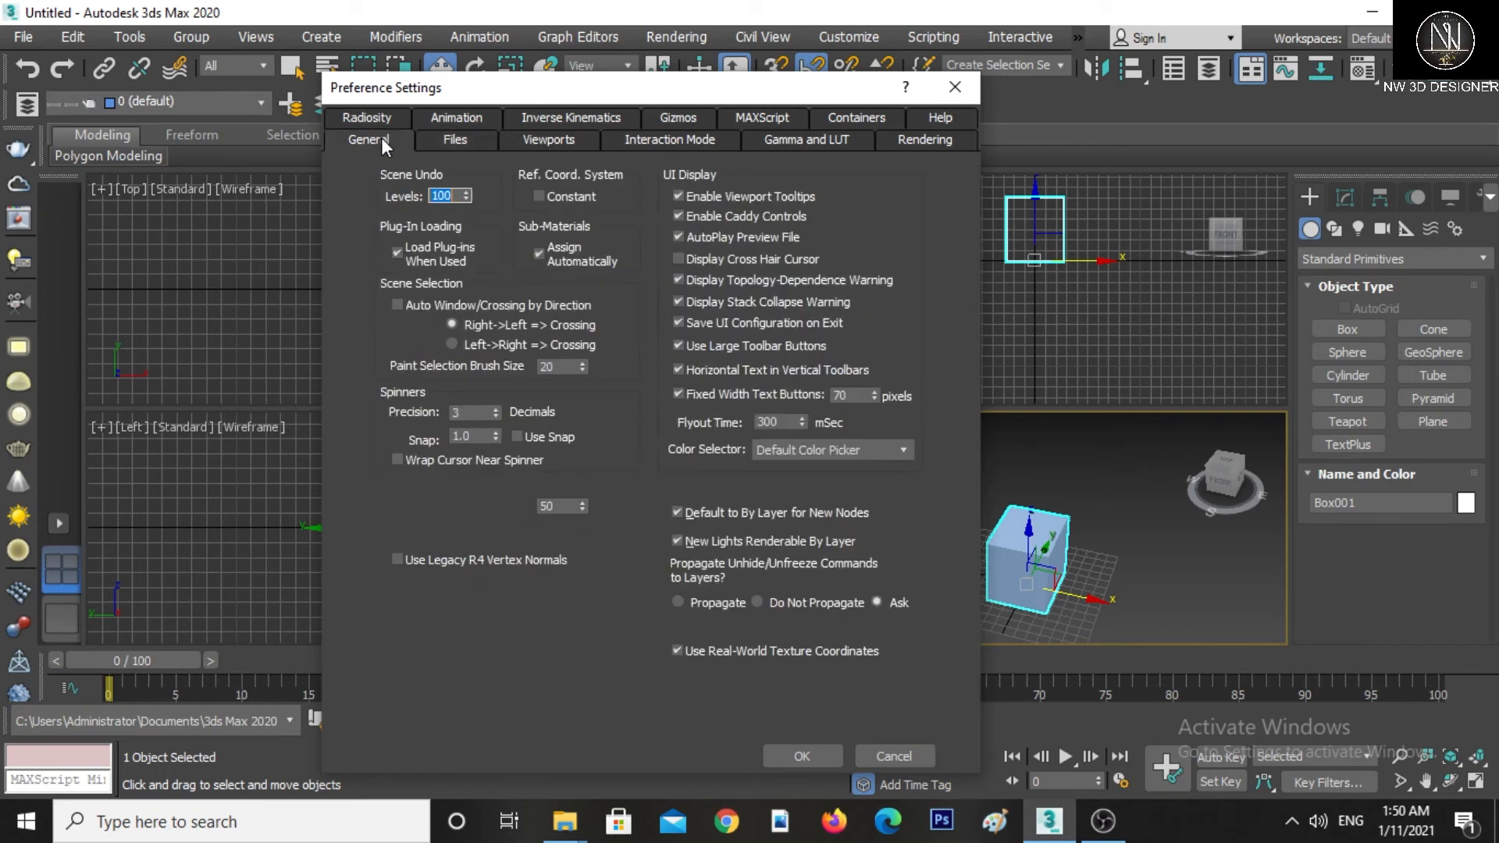
left_click(446, 141)
left_click(542, 145)
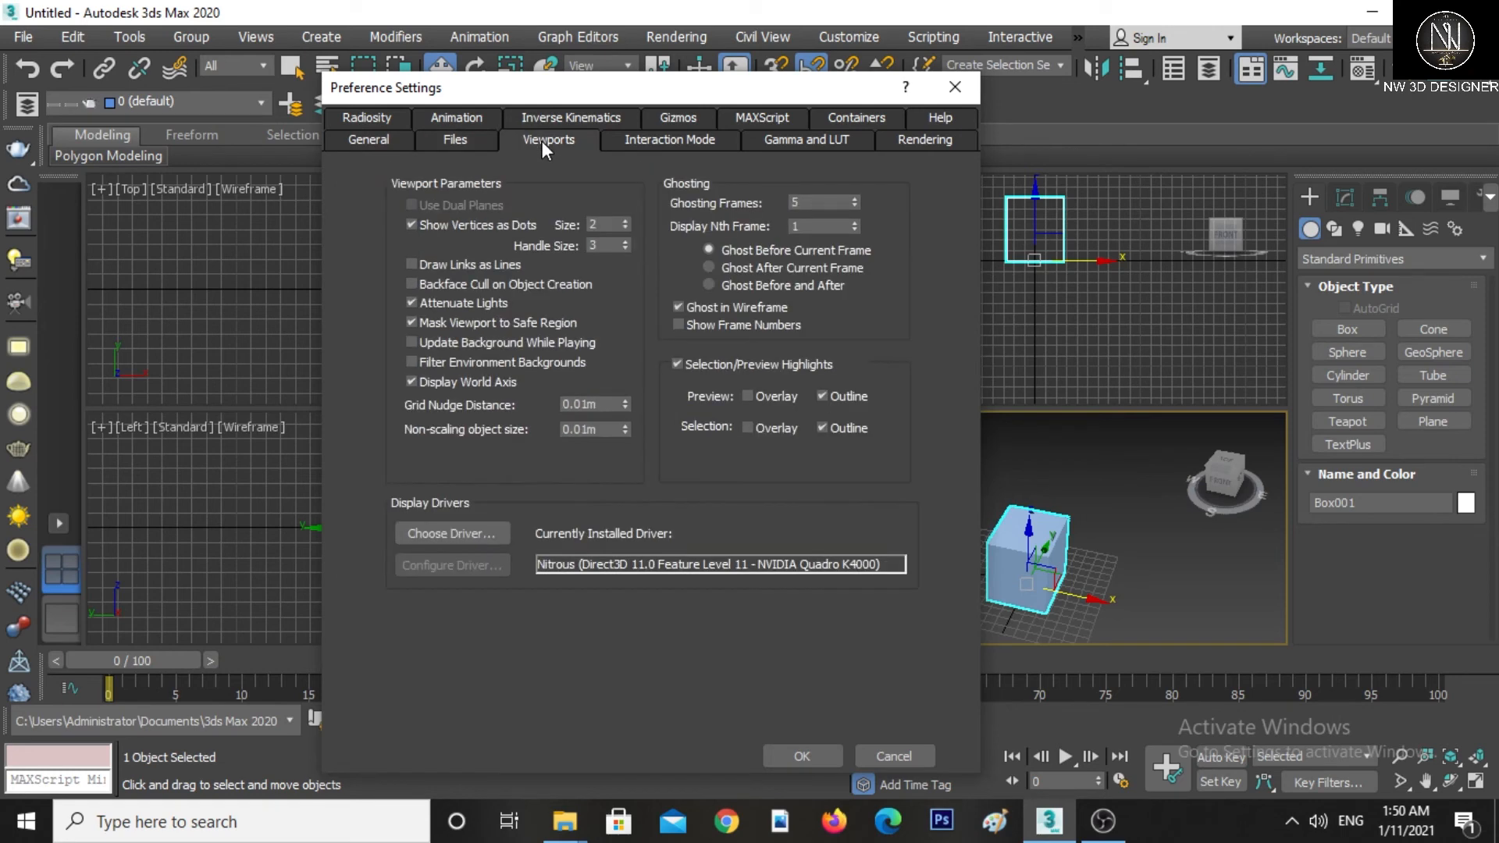
left_click(698, 143)
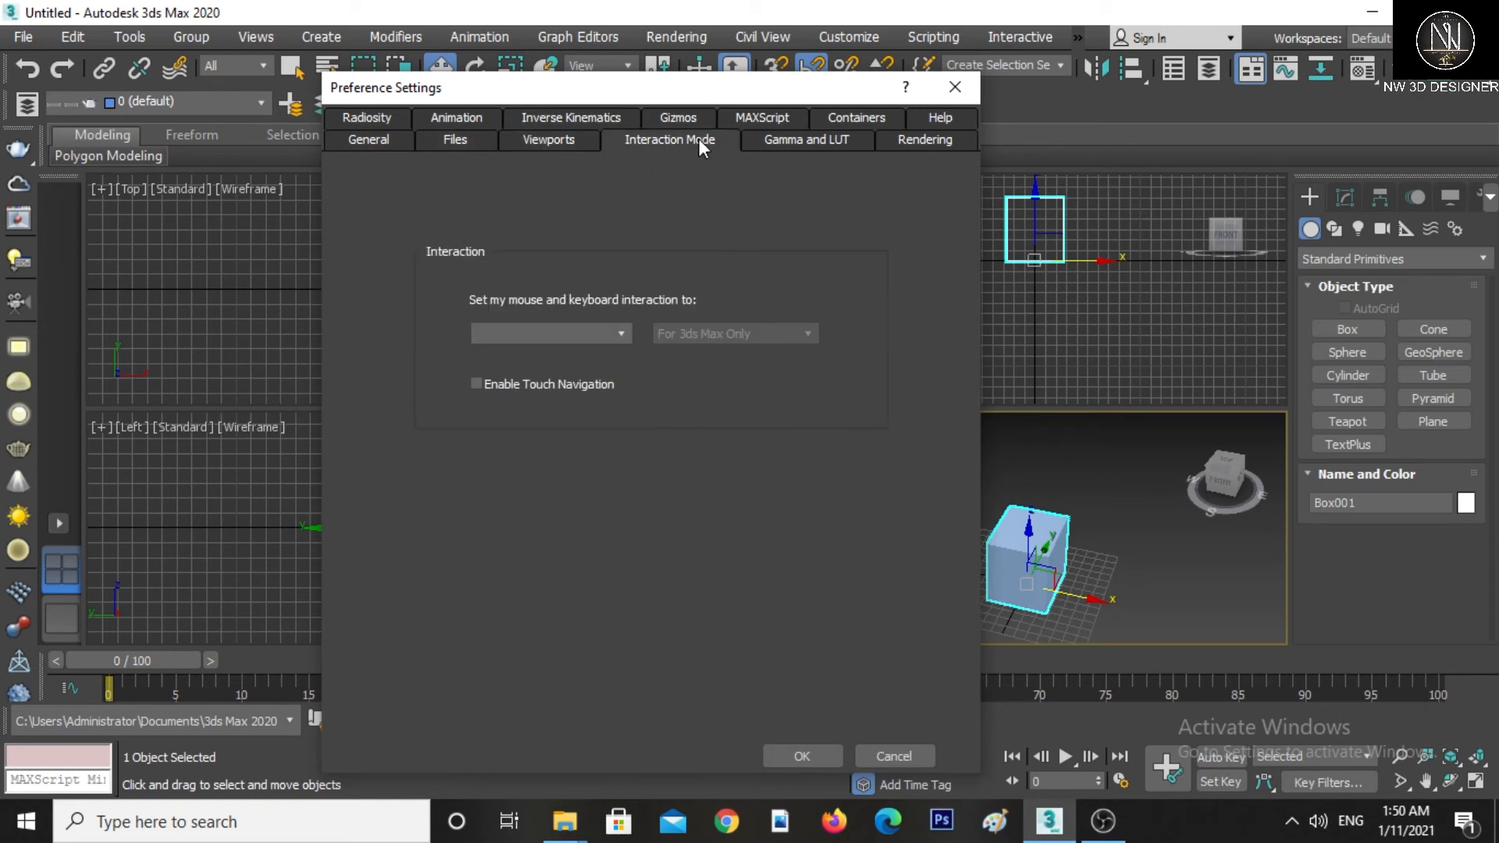
left_click(804, 139)
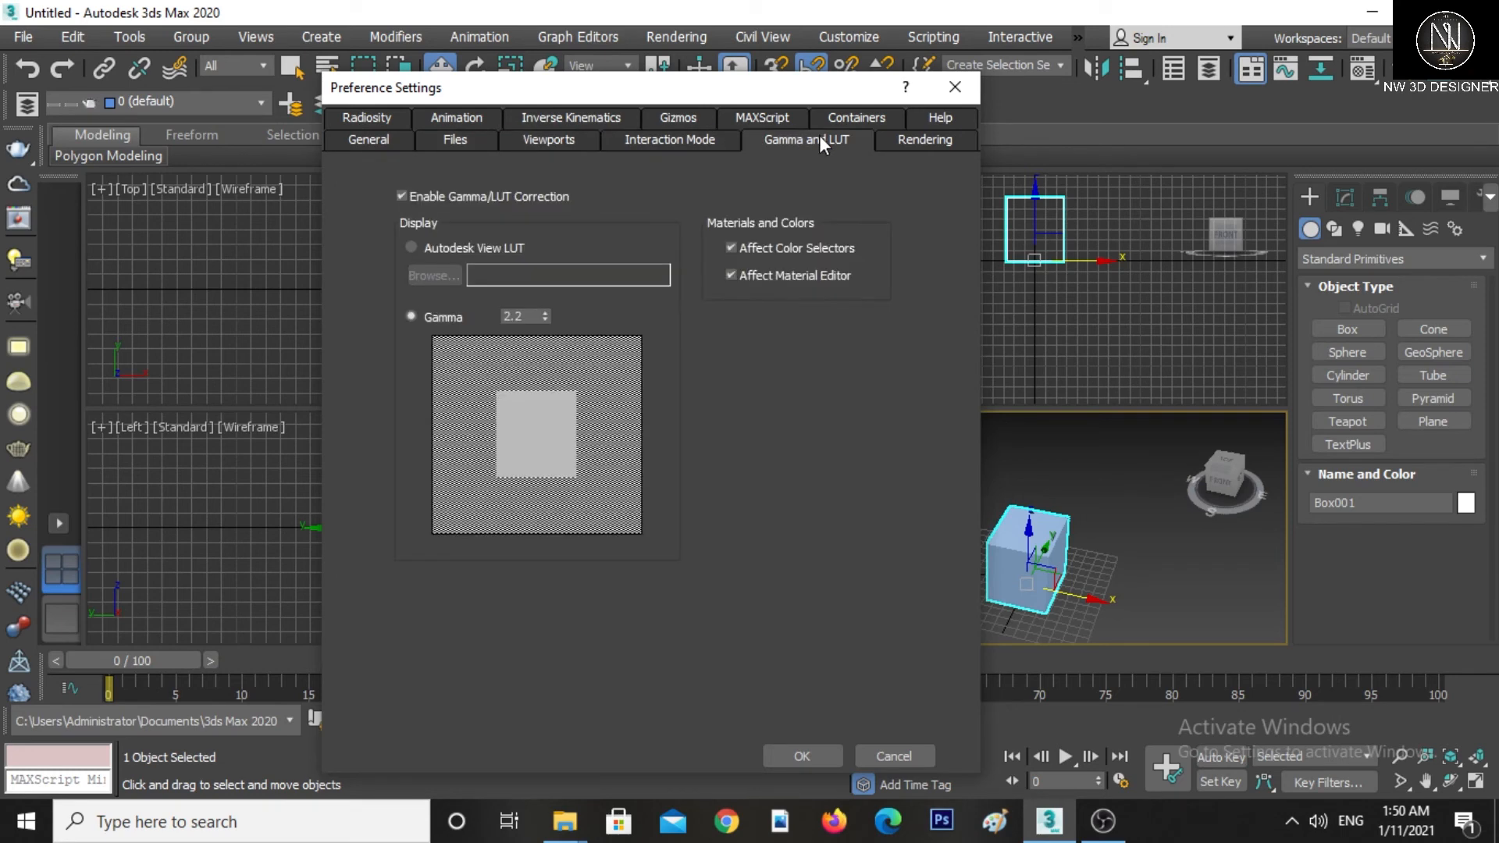
left_click(915, 145)
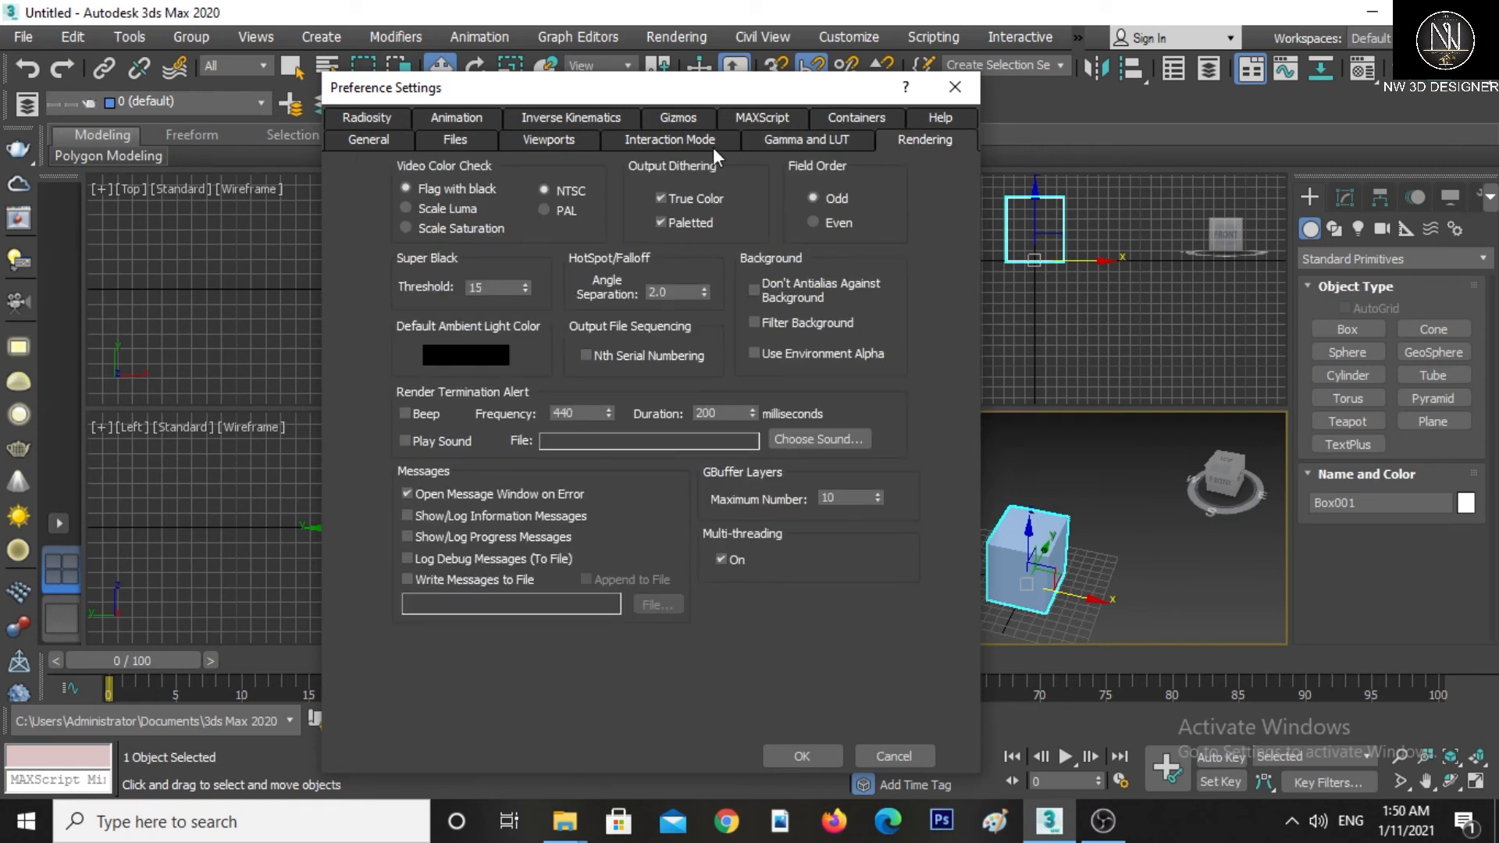
left_click(381, 119)
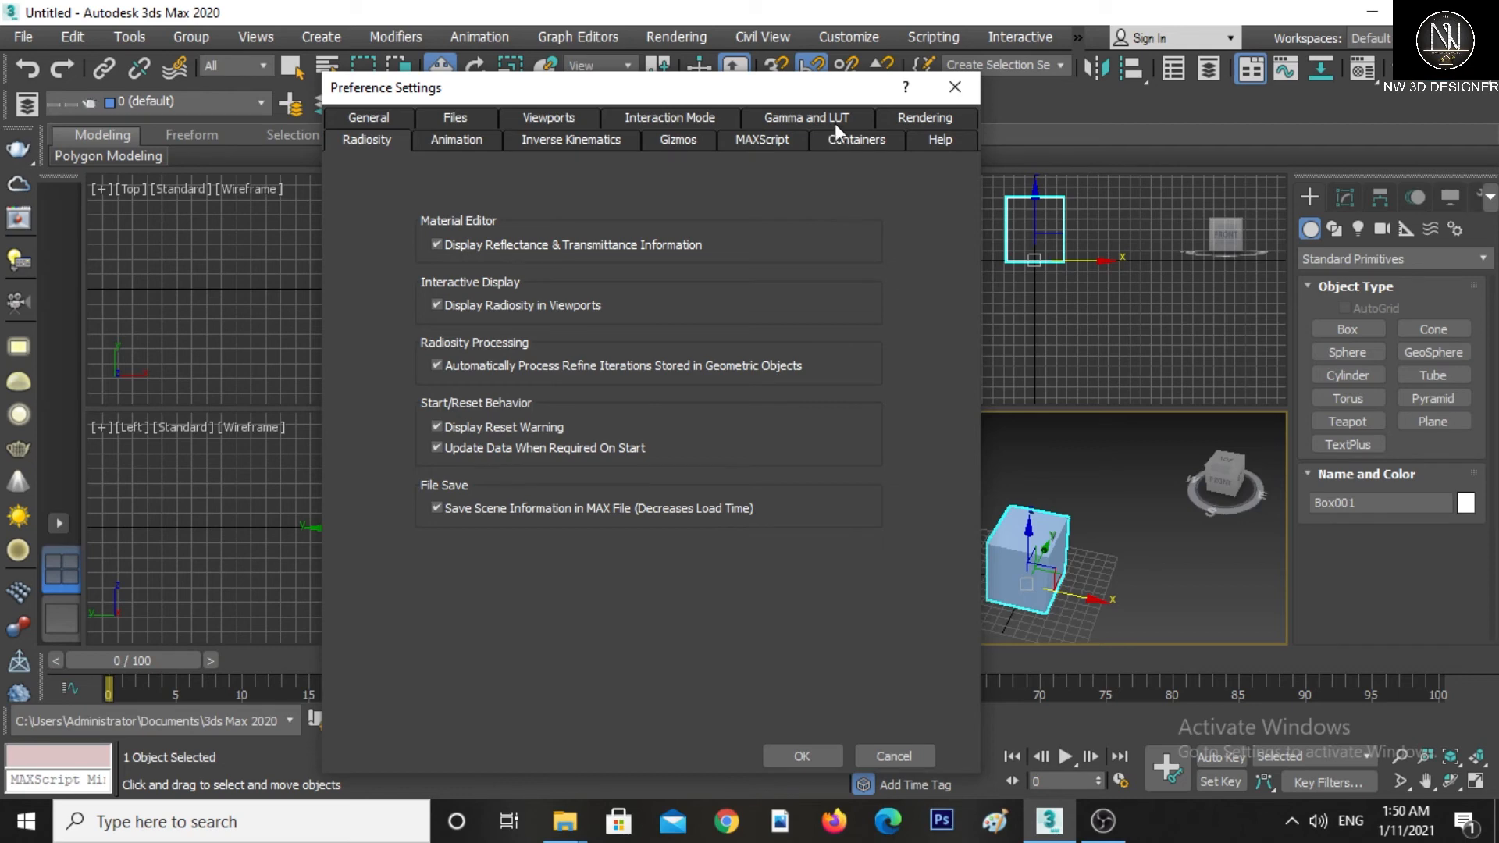
left_click(946, 89)
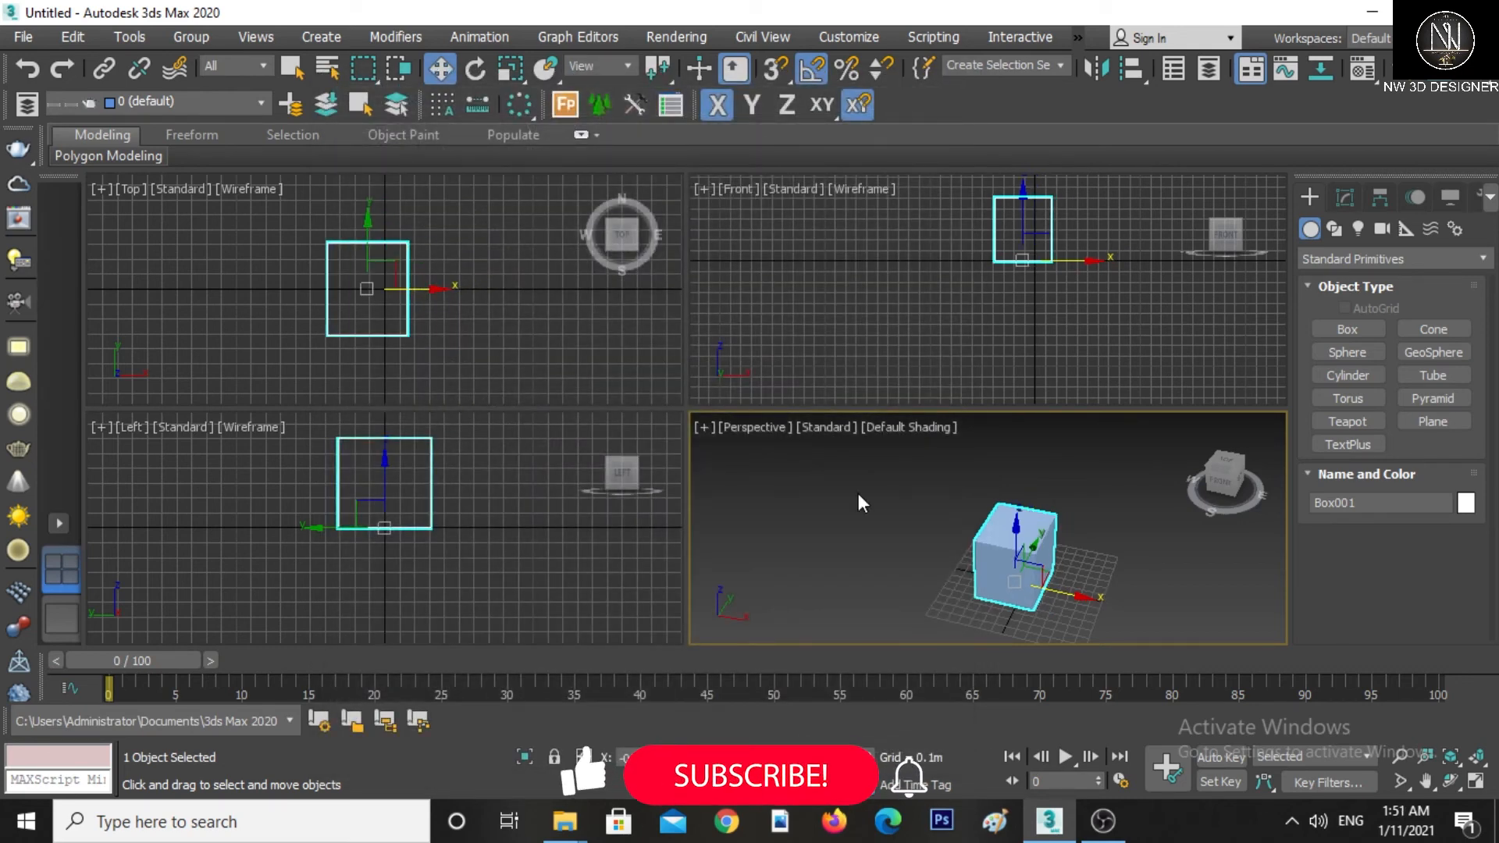
Deselect the box by clicking empty space in a viewport
right_click(858, 494)
left_click(872, 487)
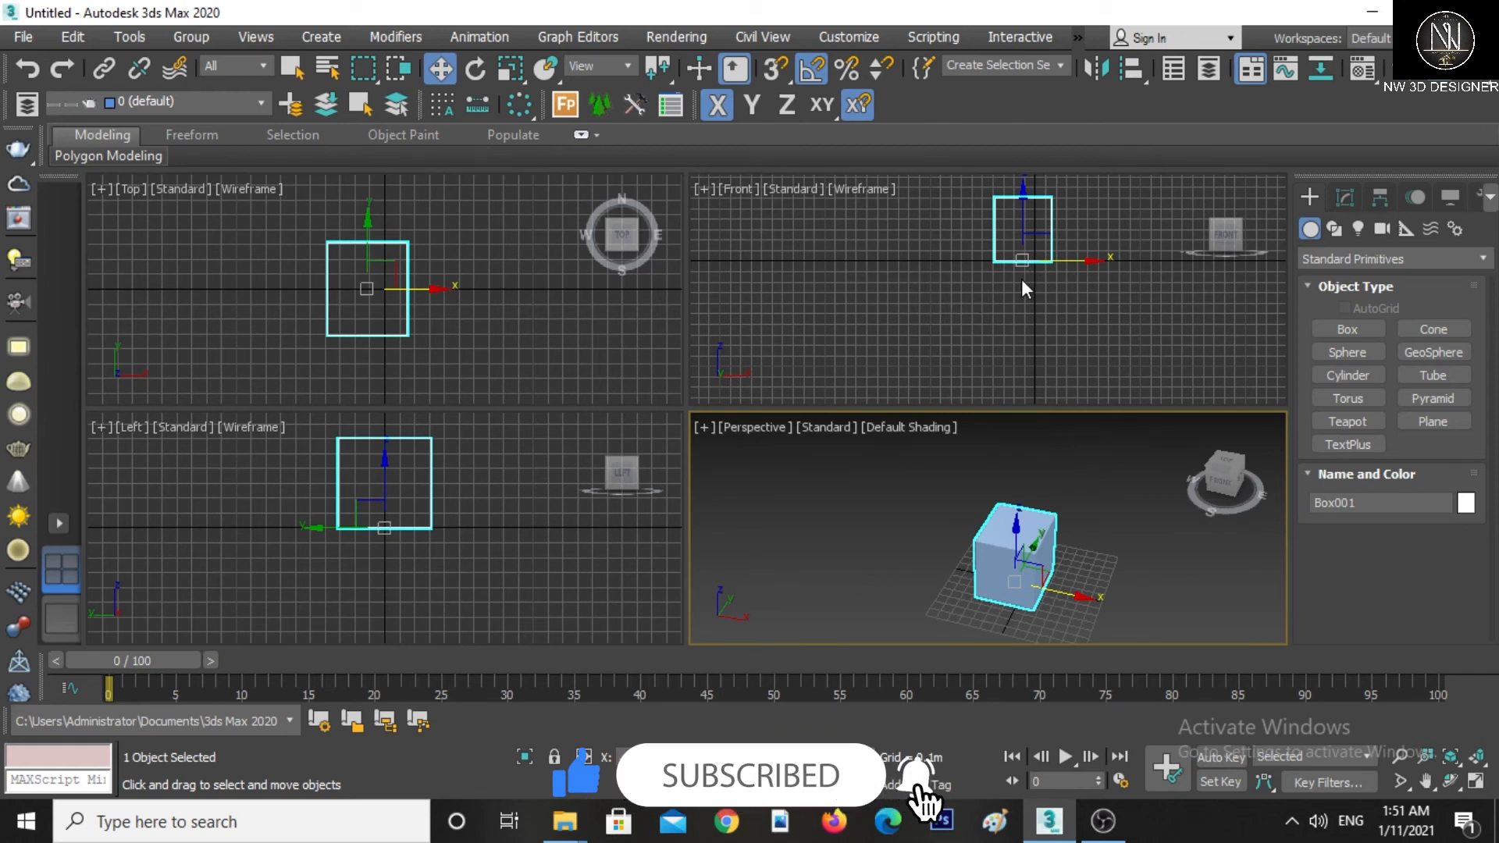
left_click(945, 289)
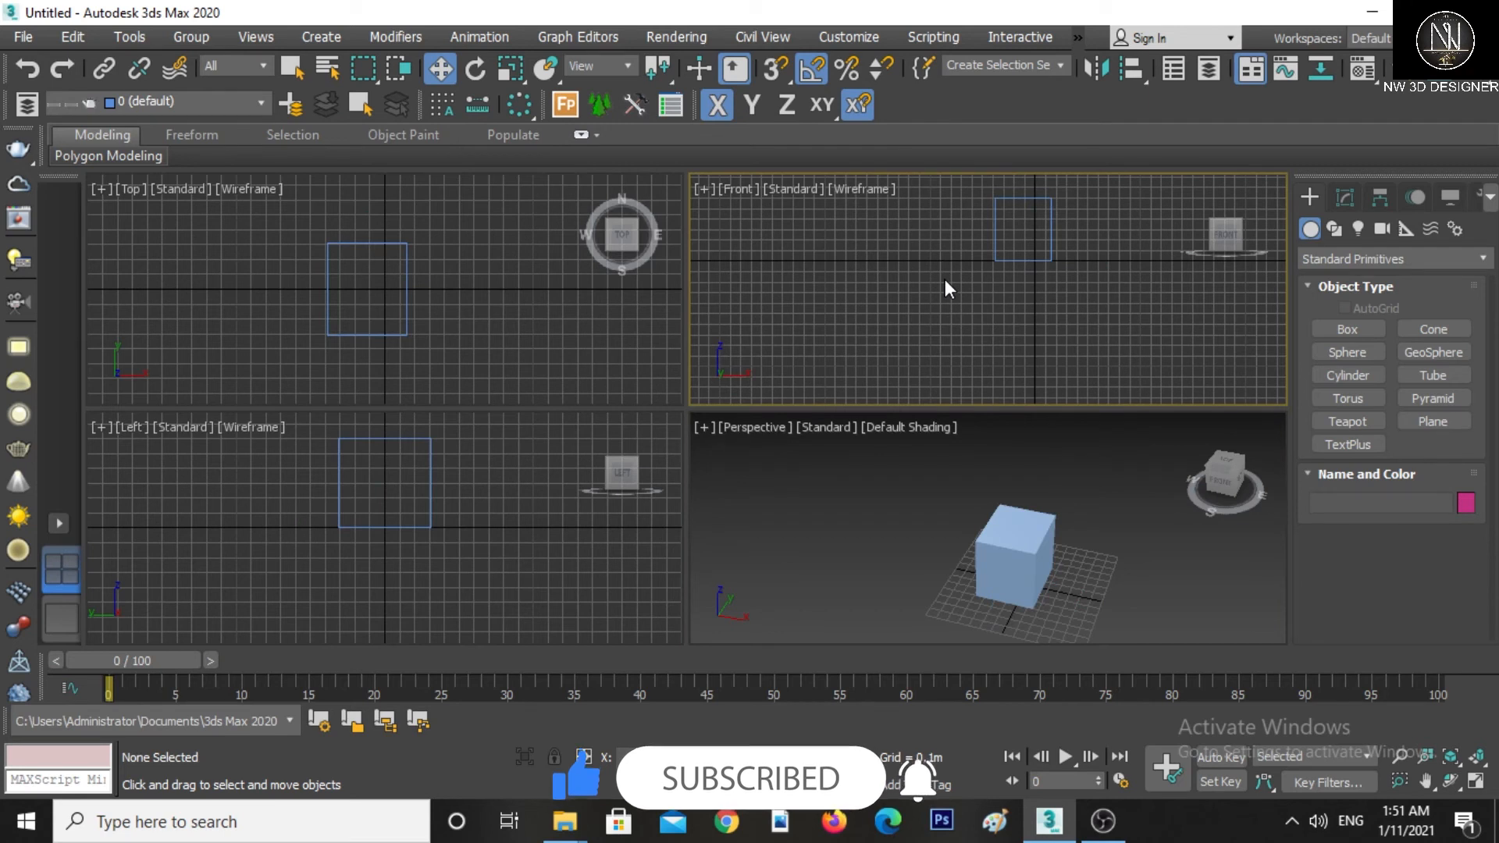
Hide the home grid in the Front, Top and Left viewports
key("g")
left_click(606, 333)
key("g")
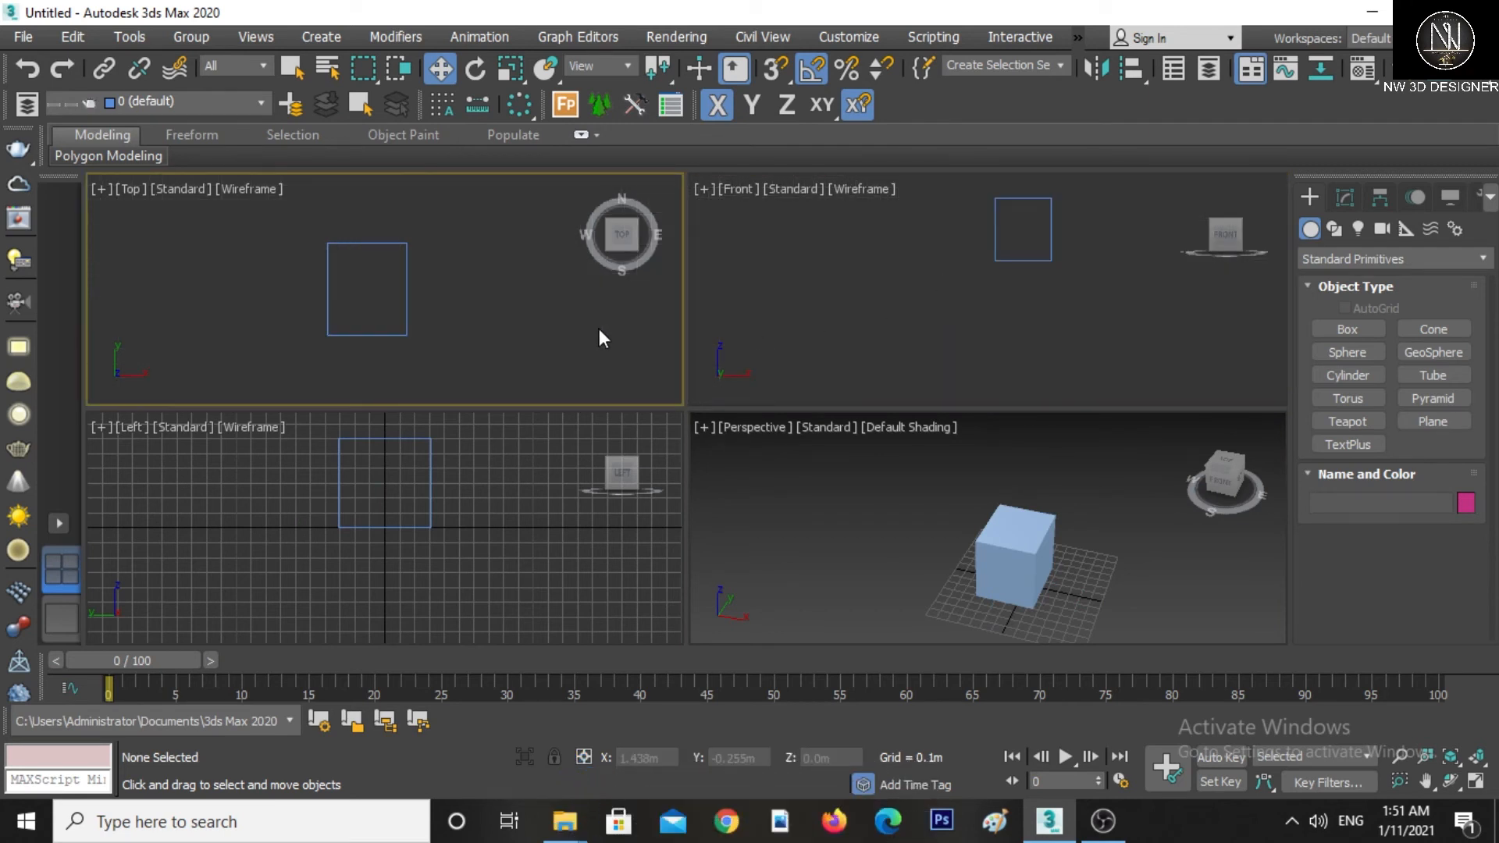
left_click(529, 456)
key("g")
Toggle the Perspective viewport grid off and back on
left_click(900, 552)
key("g")
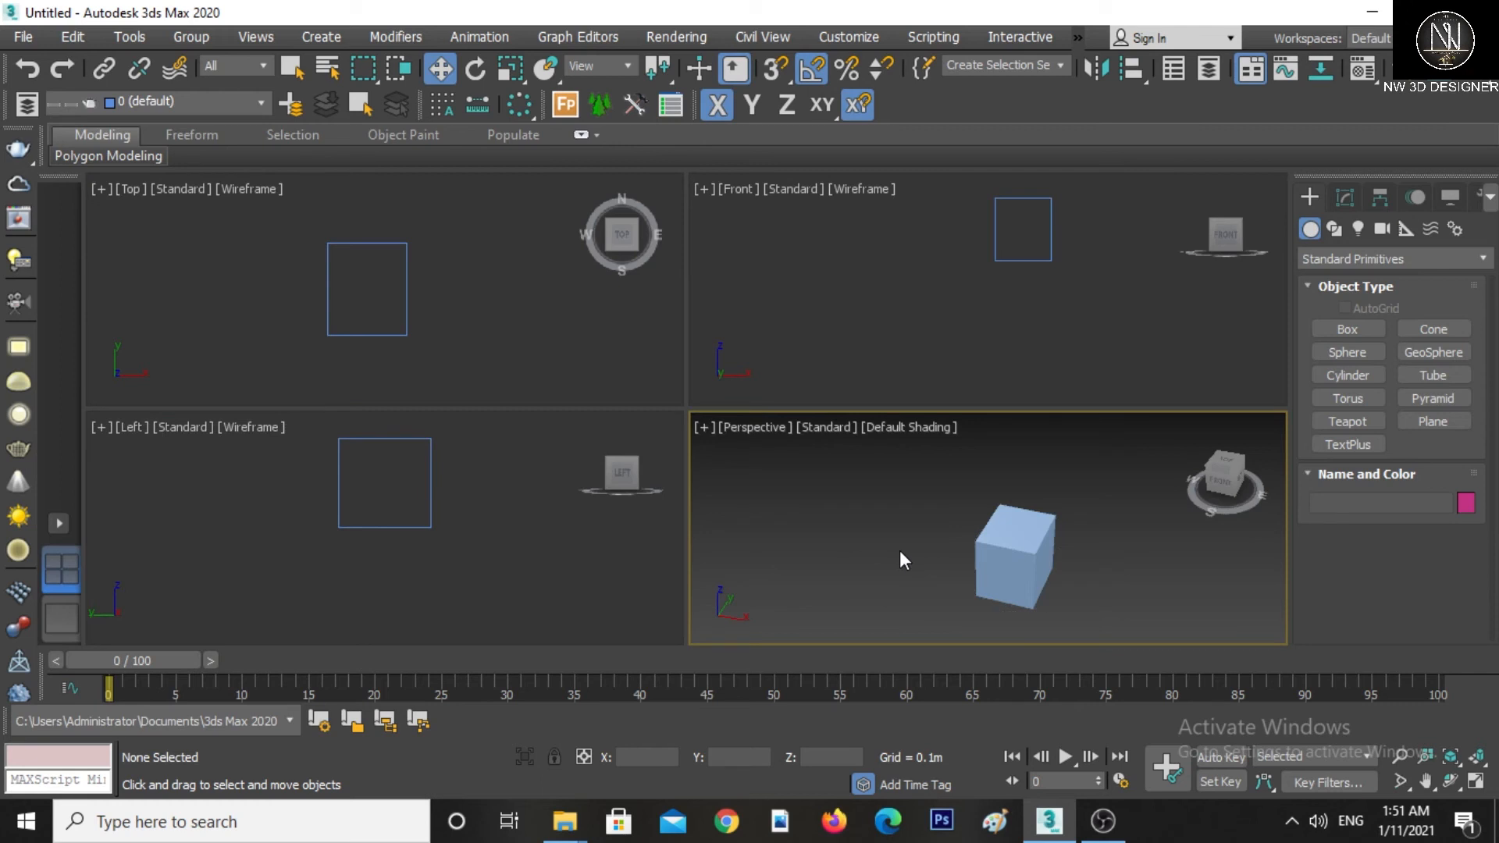
key("g")
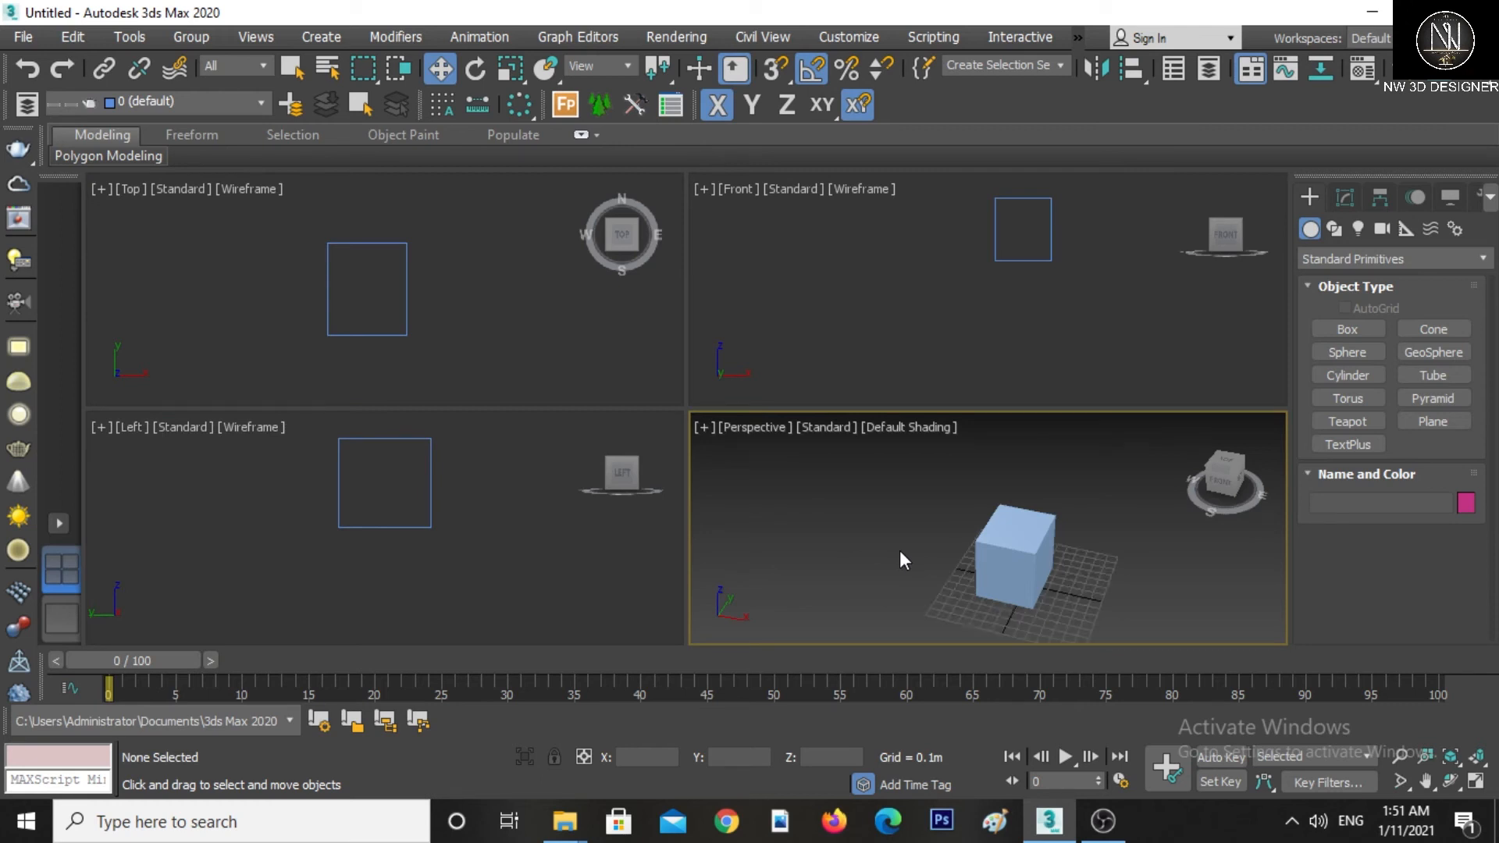
Select the box in the Perspective viewport and deselect it again from the Front viewport
right_click(893, 490)
left_click(900, 507)
left_click(990, 546)
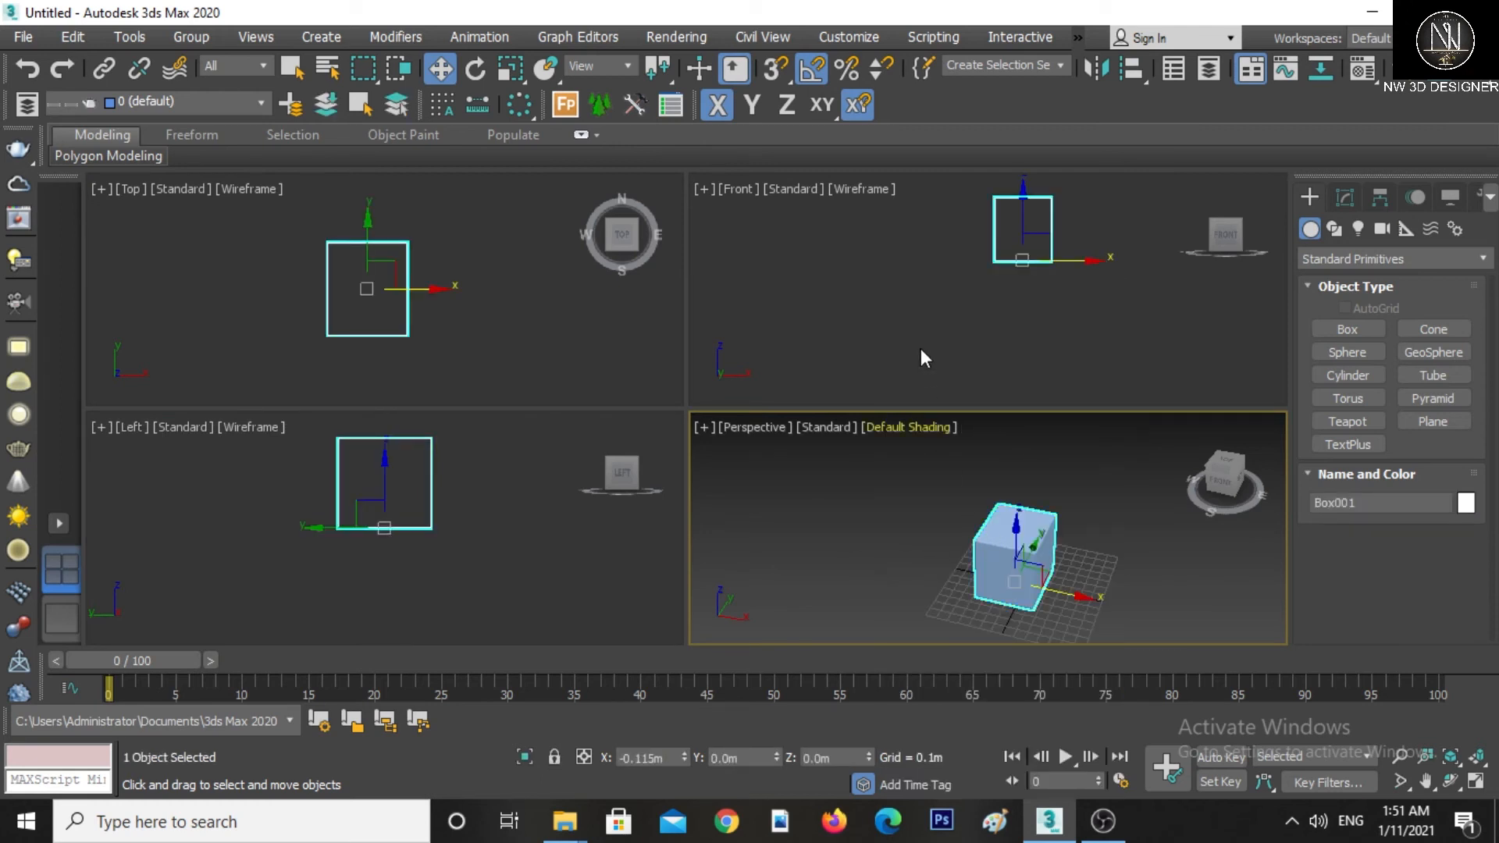
left_click(920, 353)
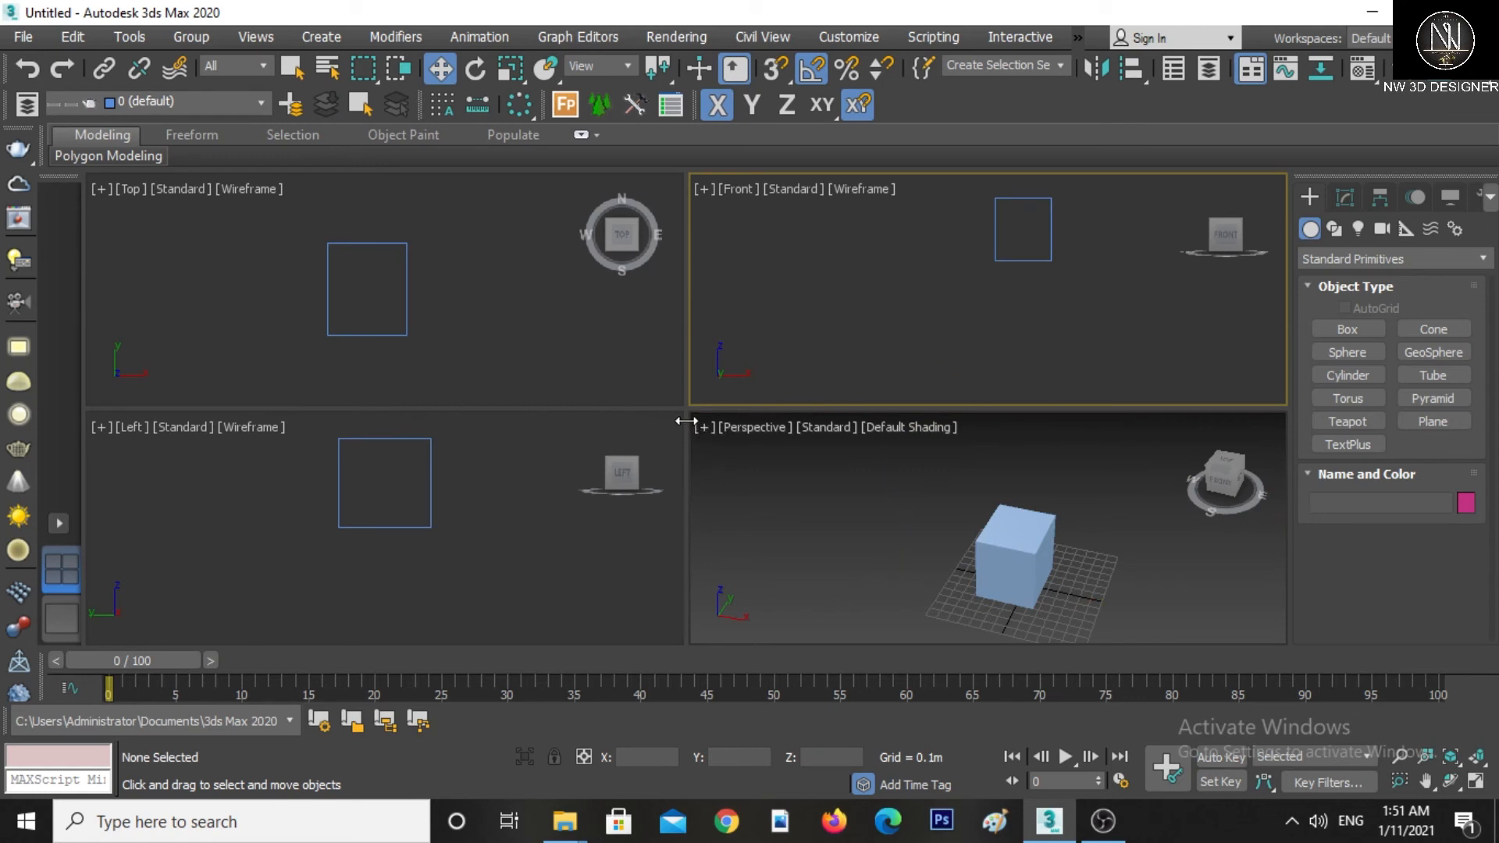
Resize the viewport panes in both directions and return them to four equal quarters
left_click_drag(685, 421, 536, 421)
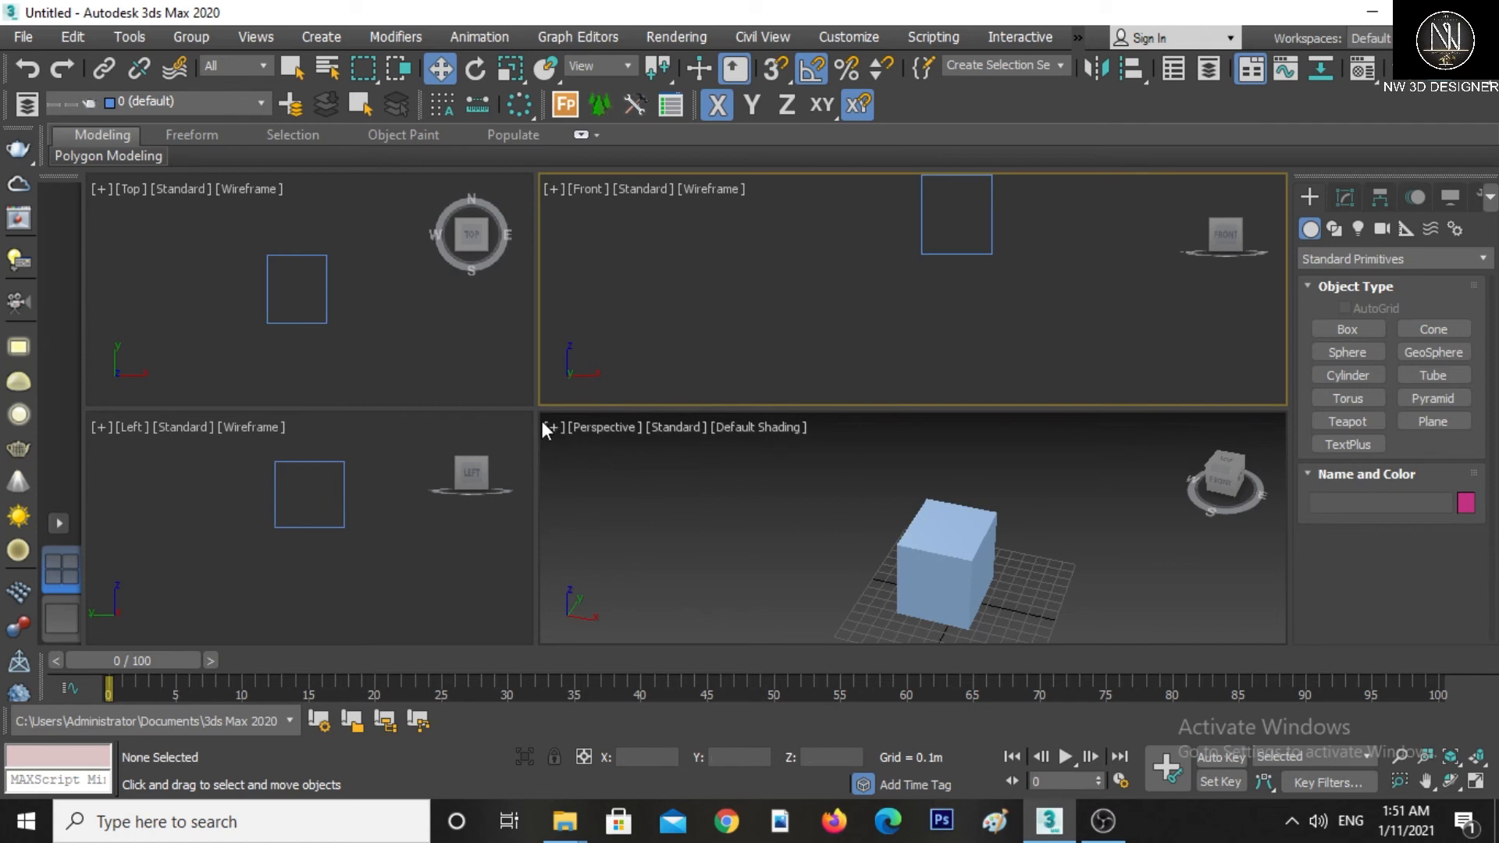
left_click_drag(537, 419, 1015, 421)
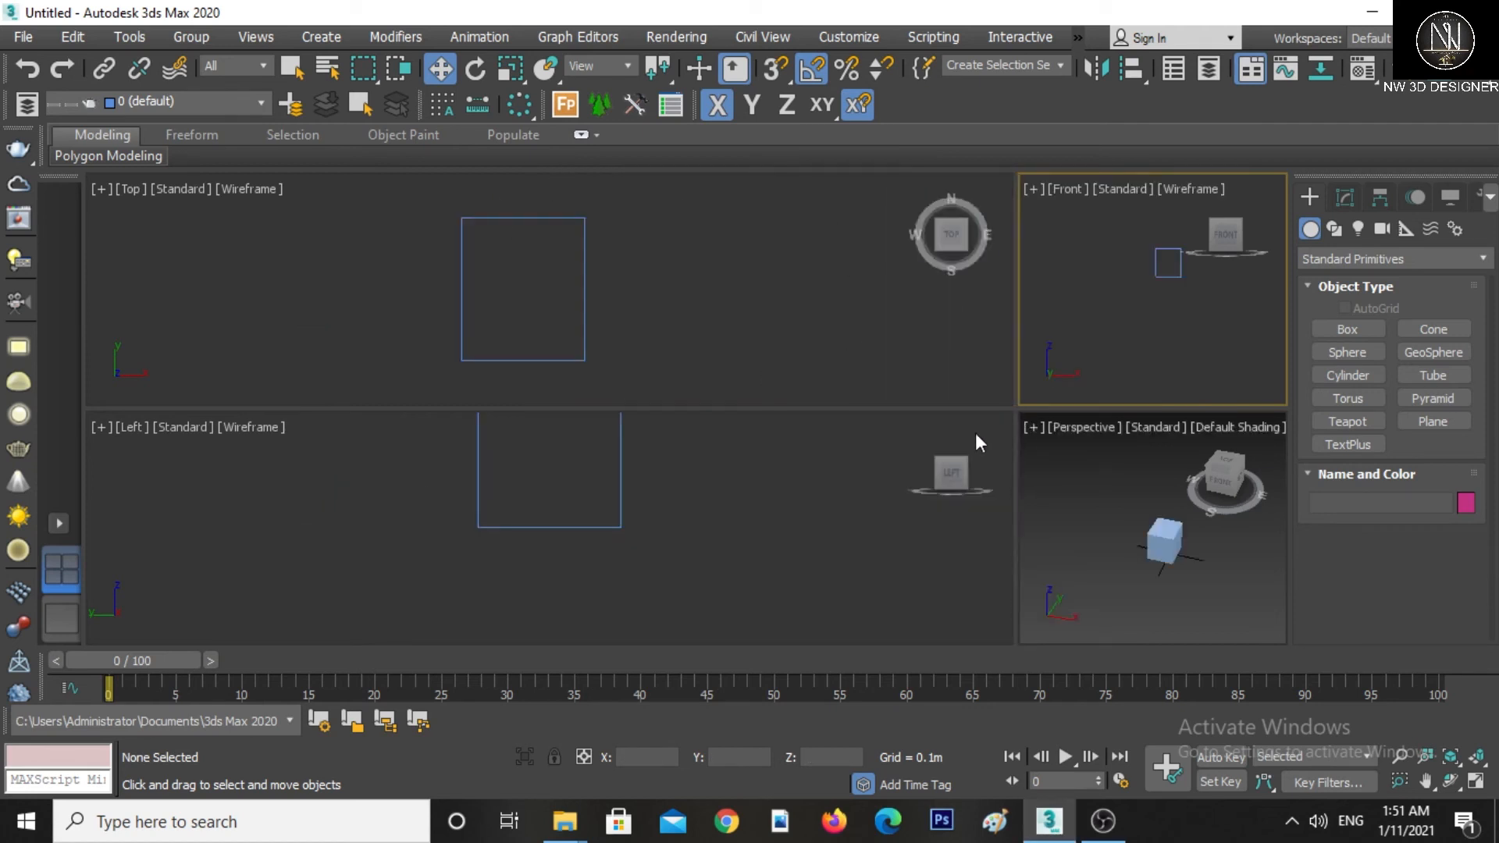
left_click_drag(879, 408, 868, 375)
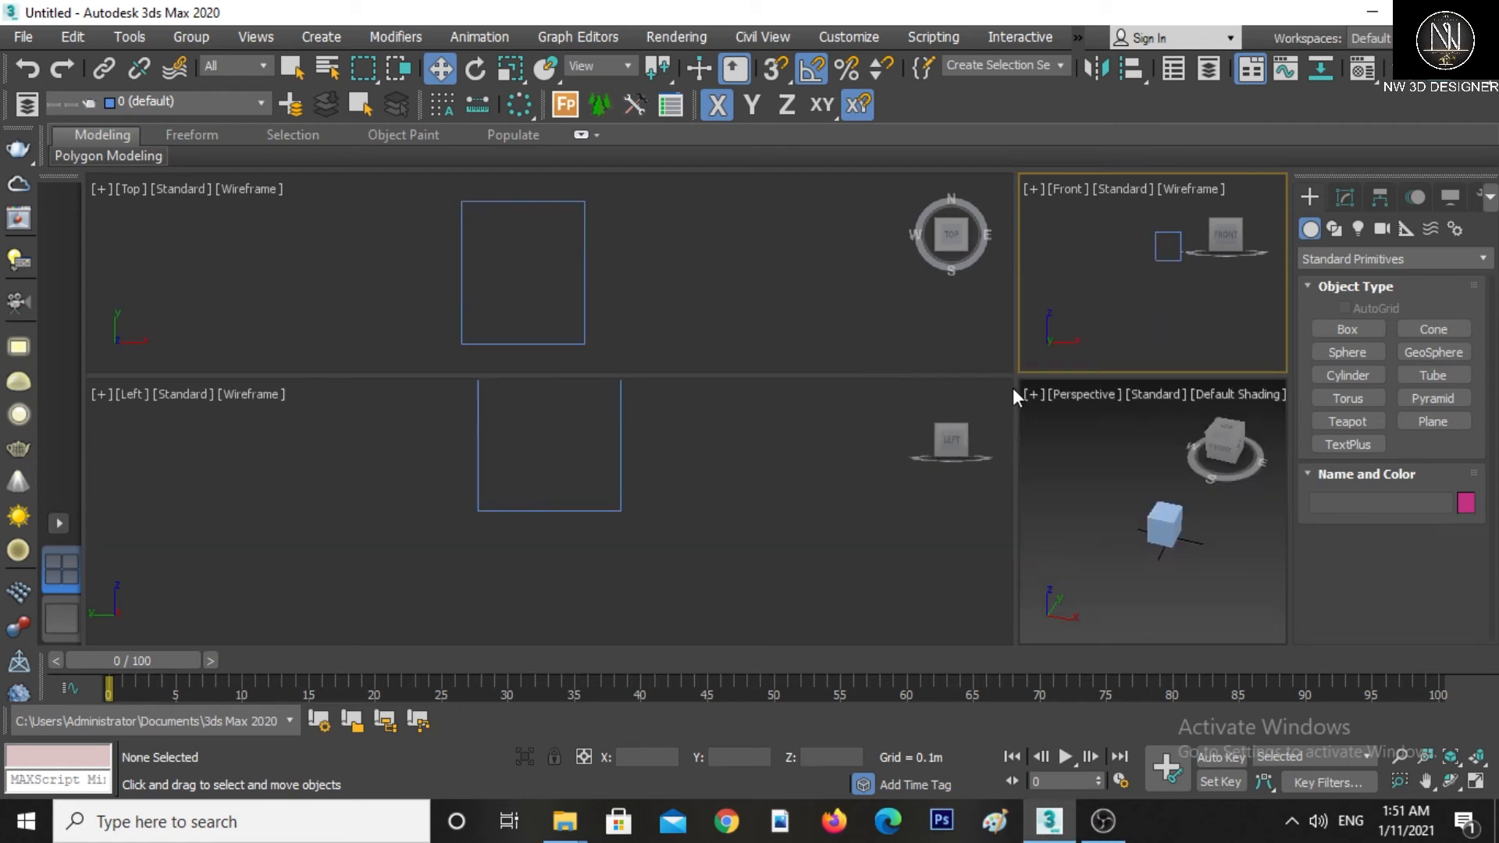
left_click_drag(1018, 377, 656, 405)
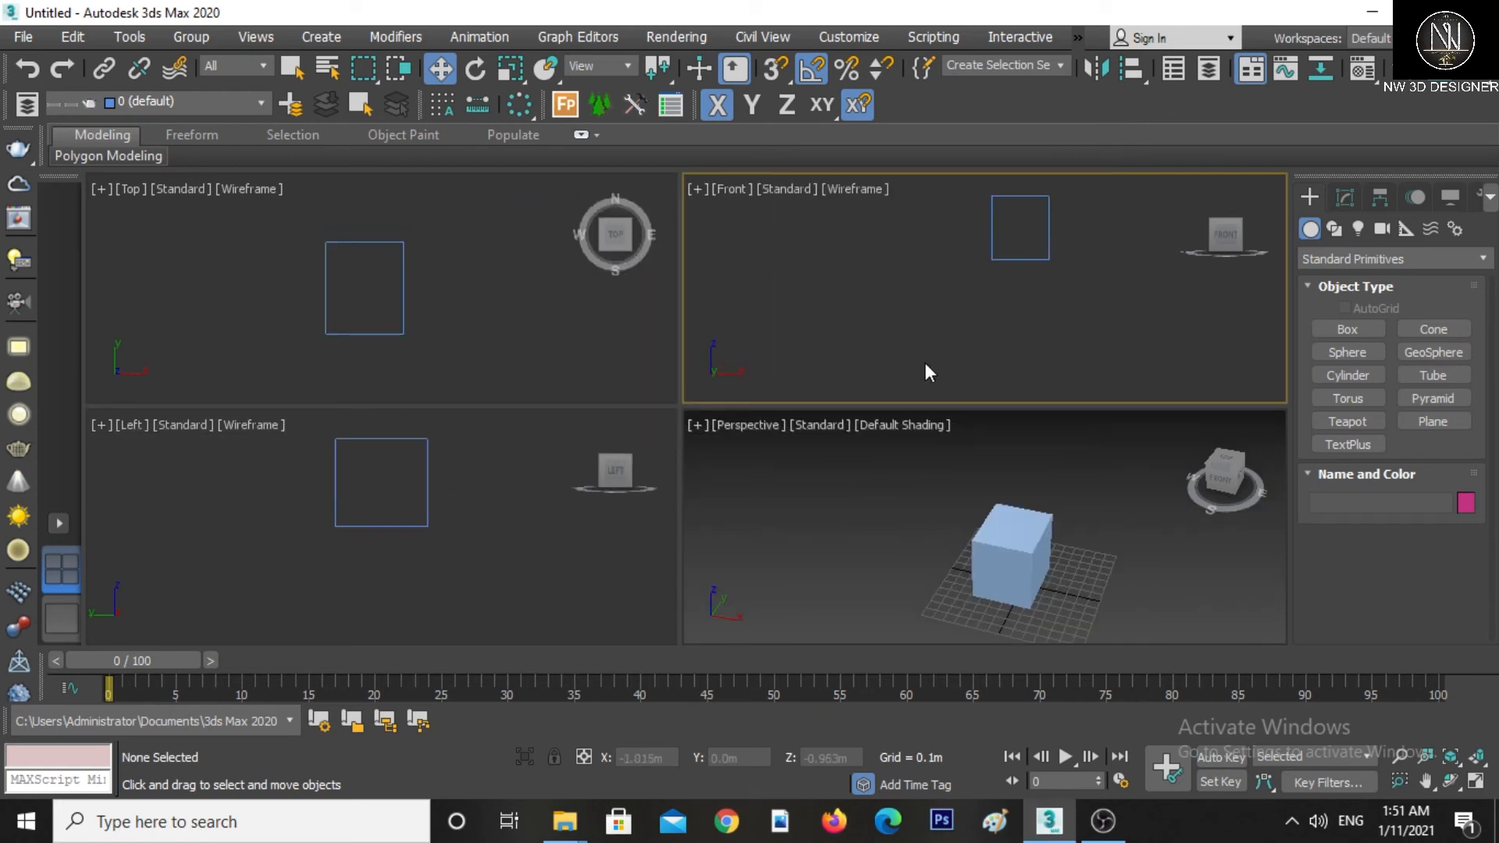
Switch the viewport layout to a single maximized Top viewport
left_click(59, 523)
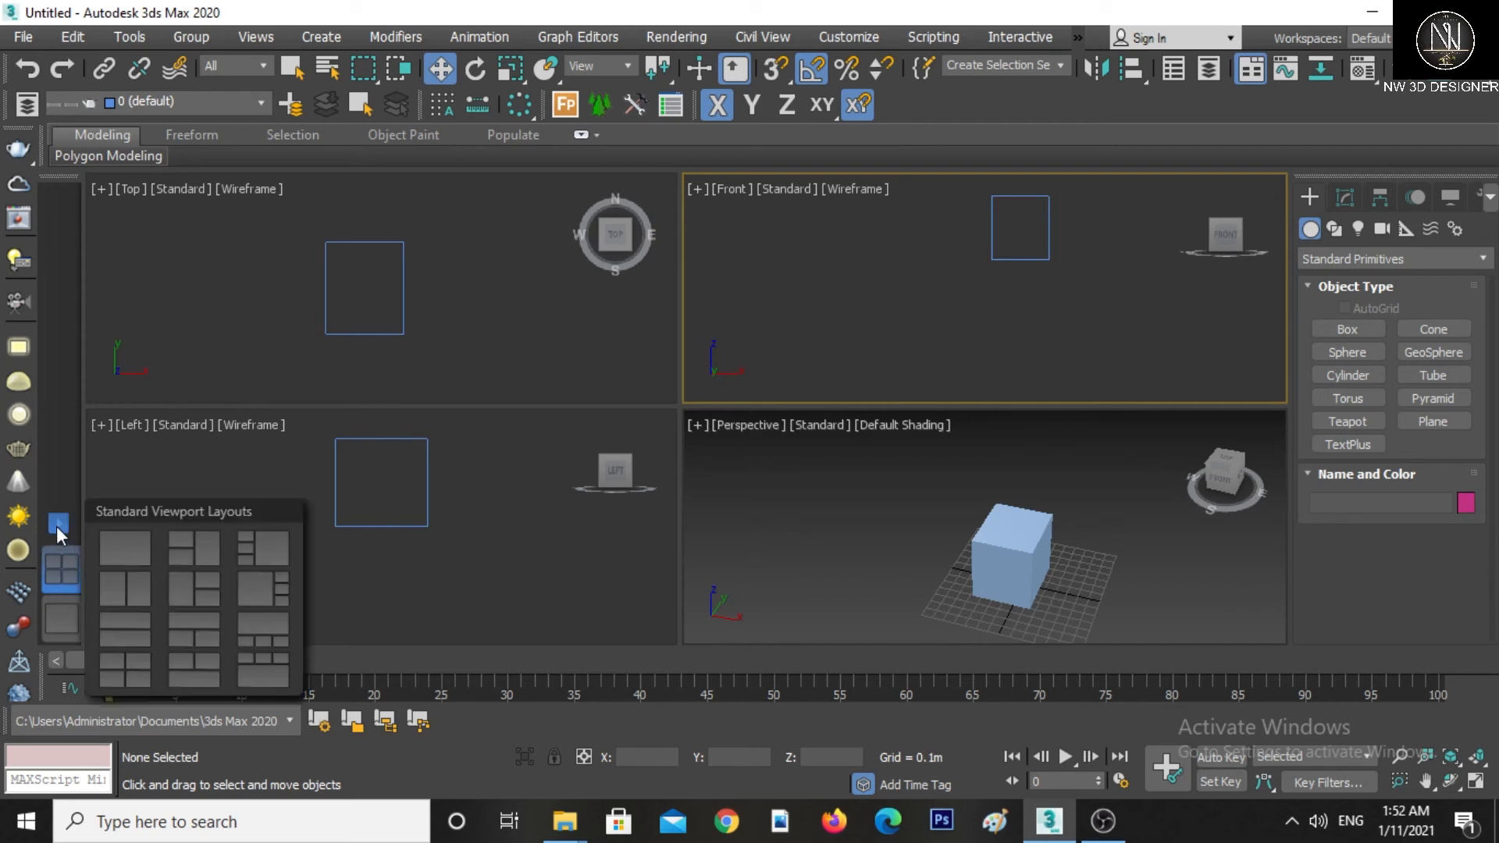
left_click(114, 547)
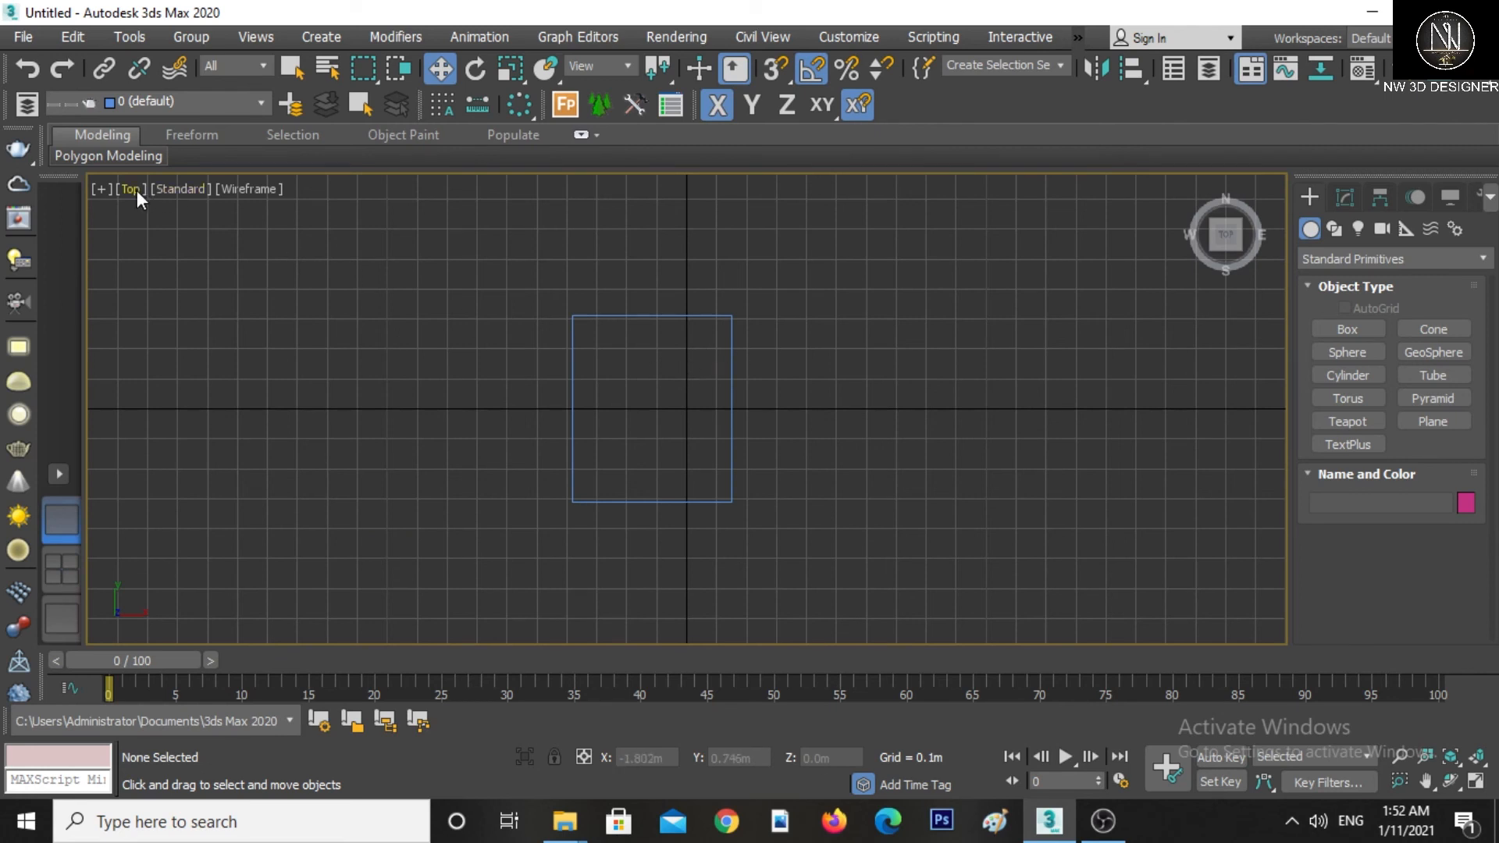
Select the box and move it upward in the Front view
left_click(729, 426)
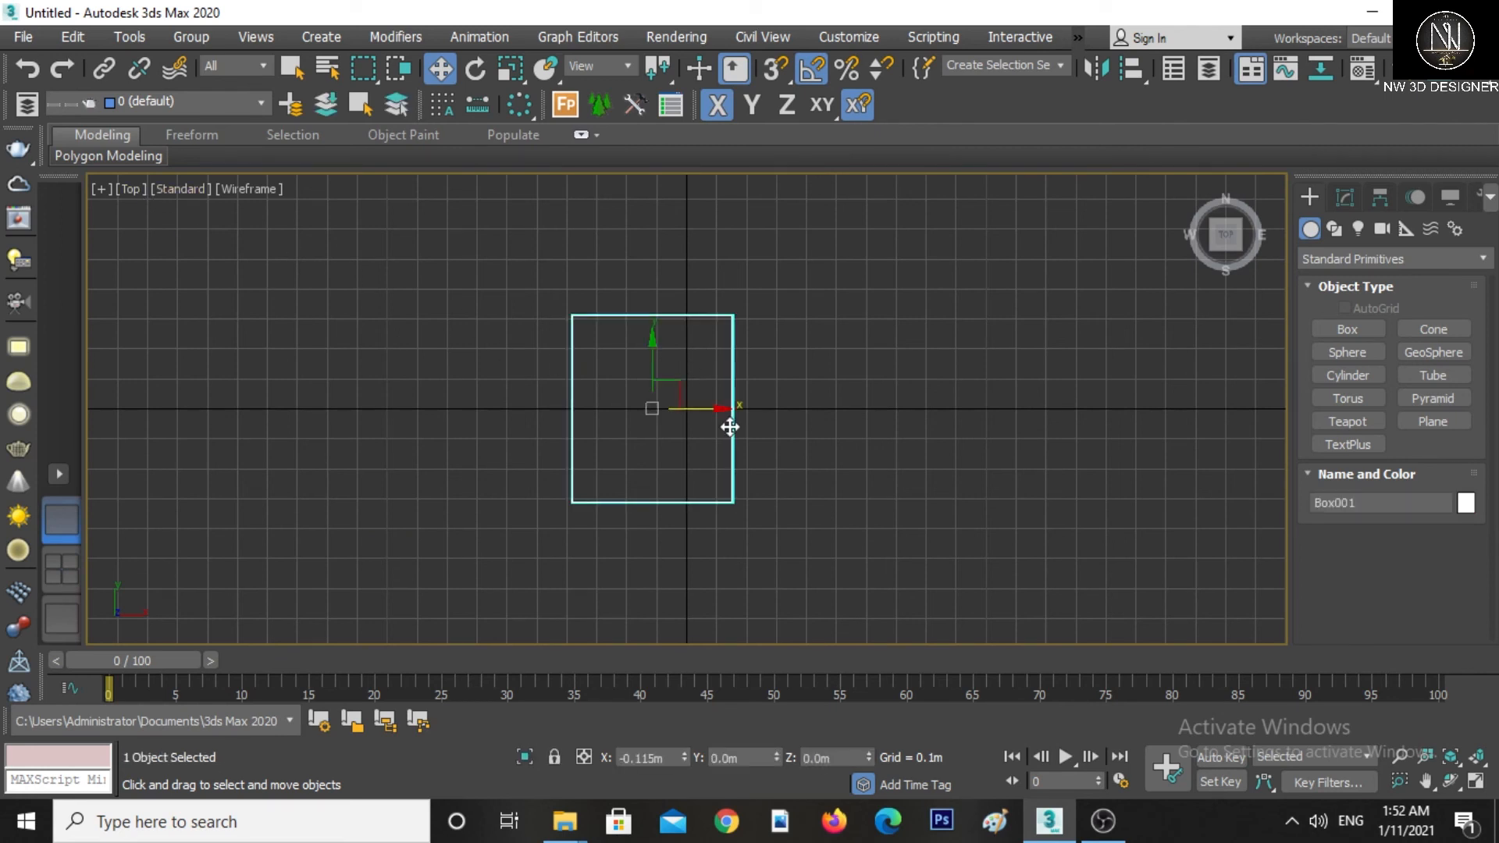
key("f")
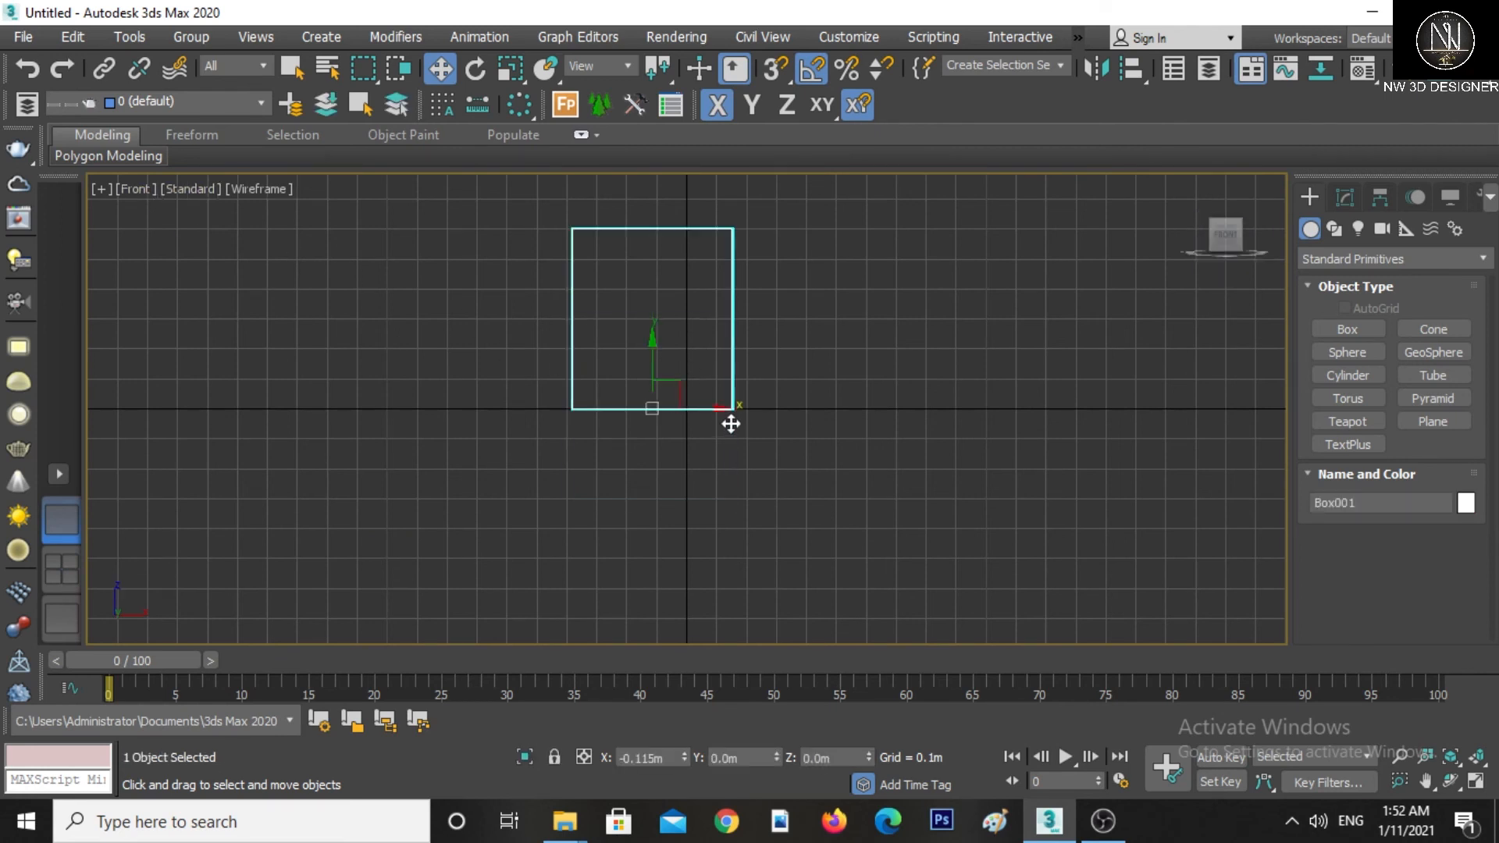
middle_click_drag(729, 426, 730, 482)
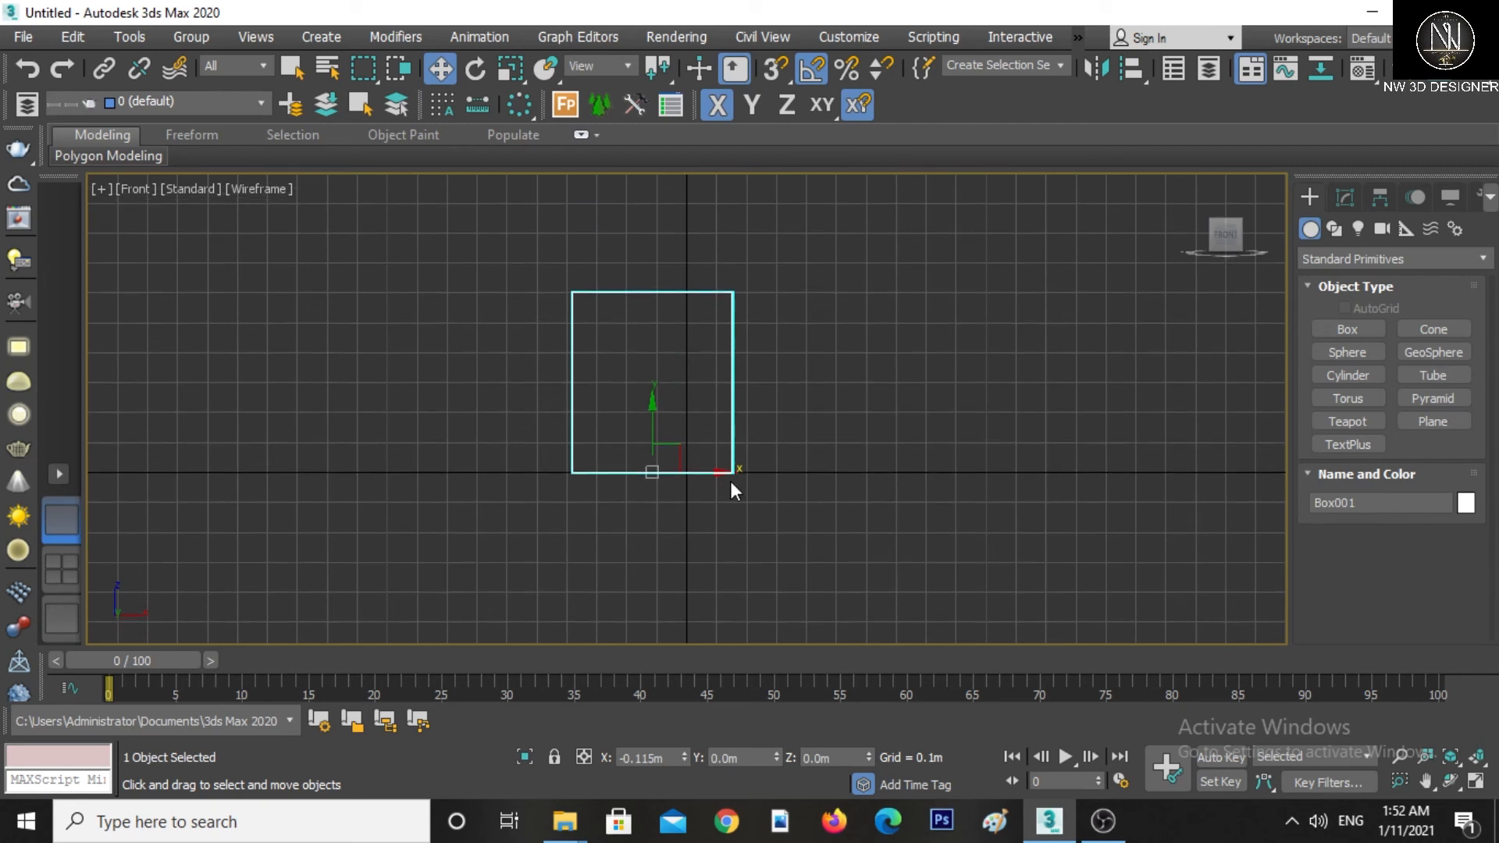
Switch the viewport to the Back view from the viewports menu and zoom in
right_click(733, 419)
left_click(690, 397)
key("v")
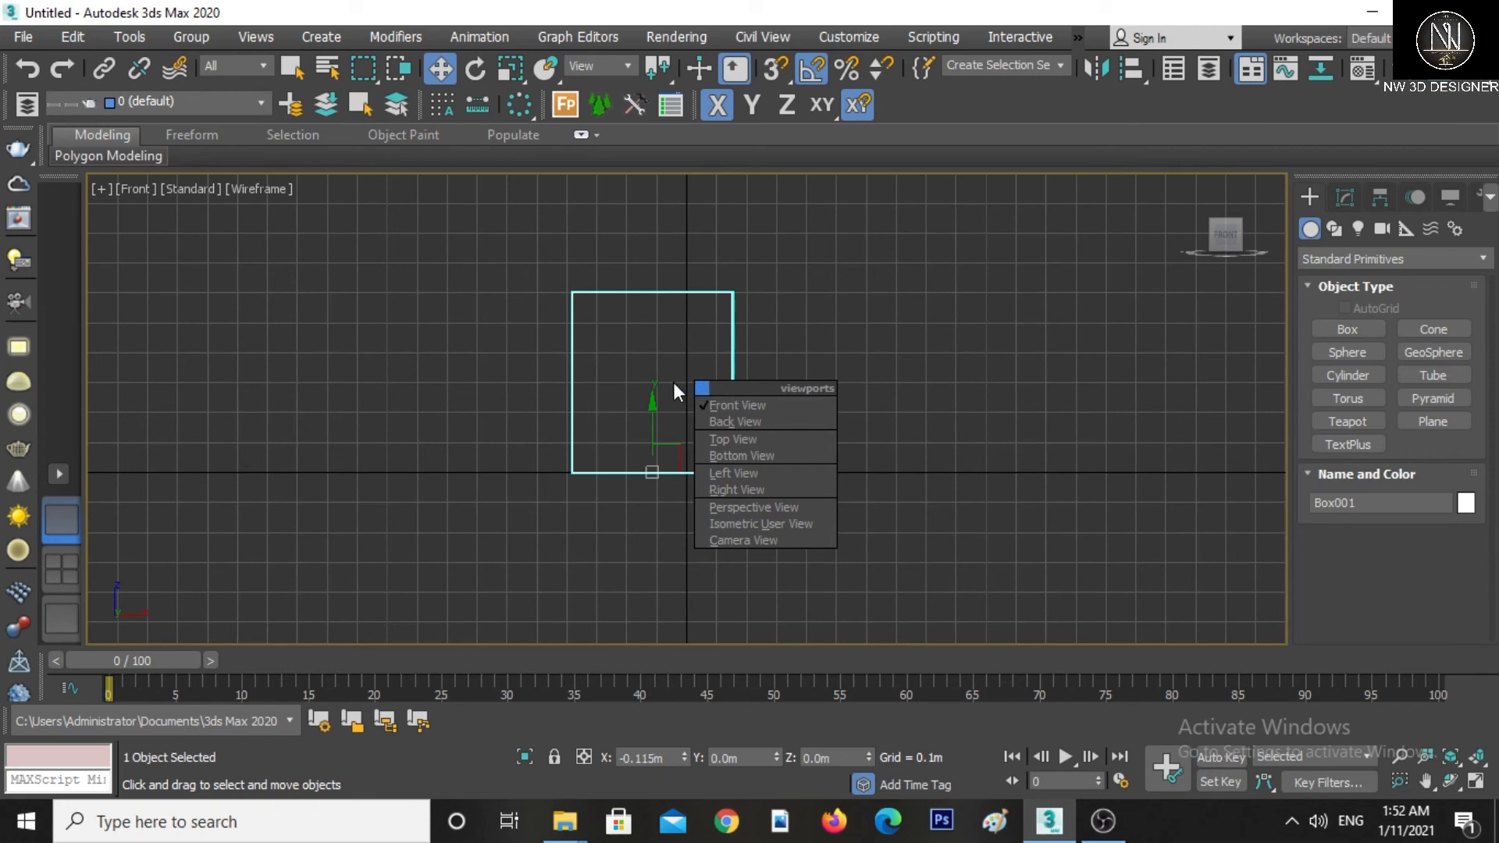
left_click(710, 420)
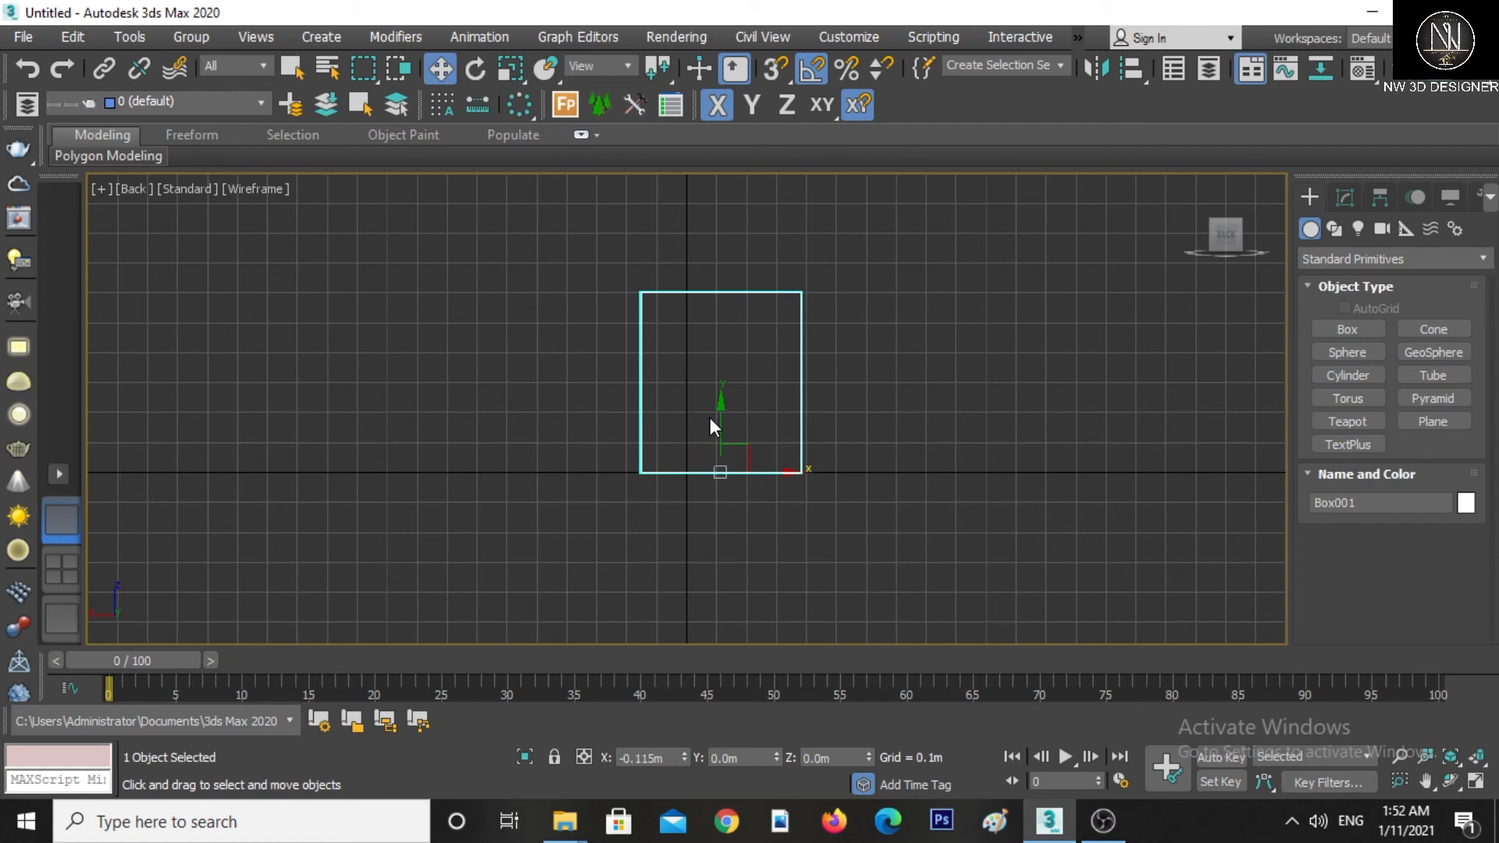
scroll(710, 419, "up", 2)
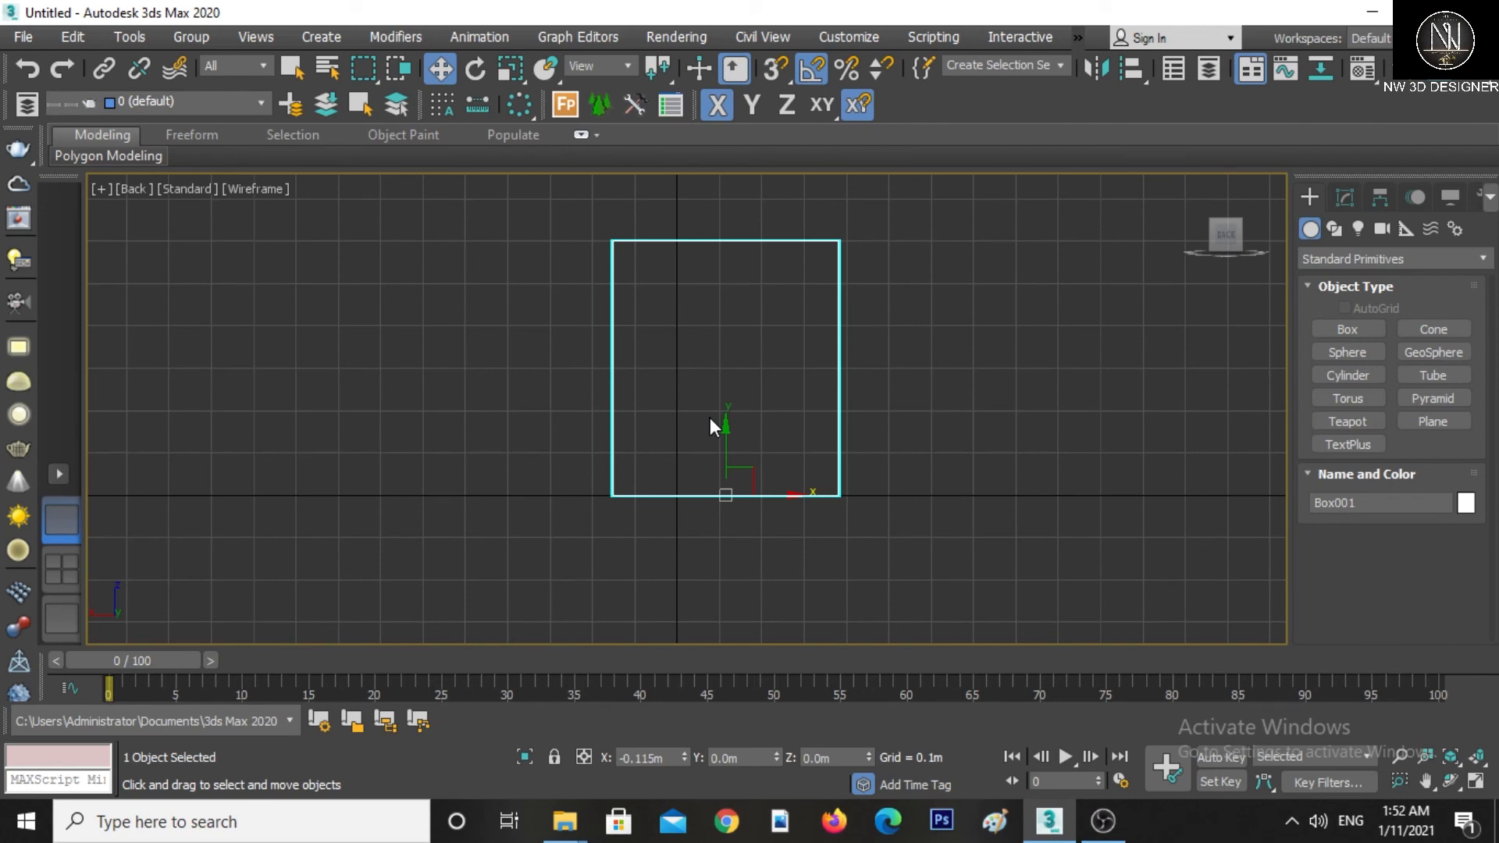
Switch the viewport to the Perspective view and orbit around the box
key("p")
right_click(751, 351)
left_click(765, 363)
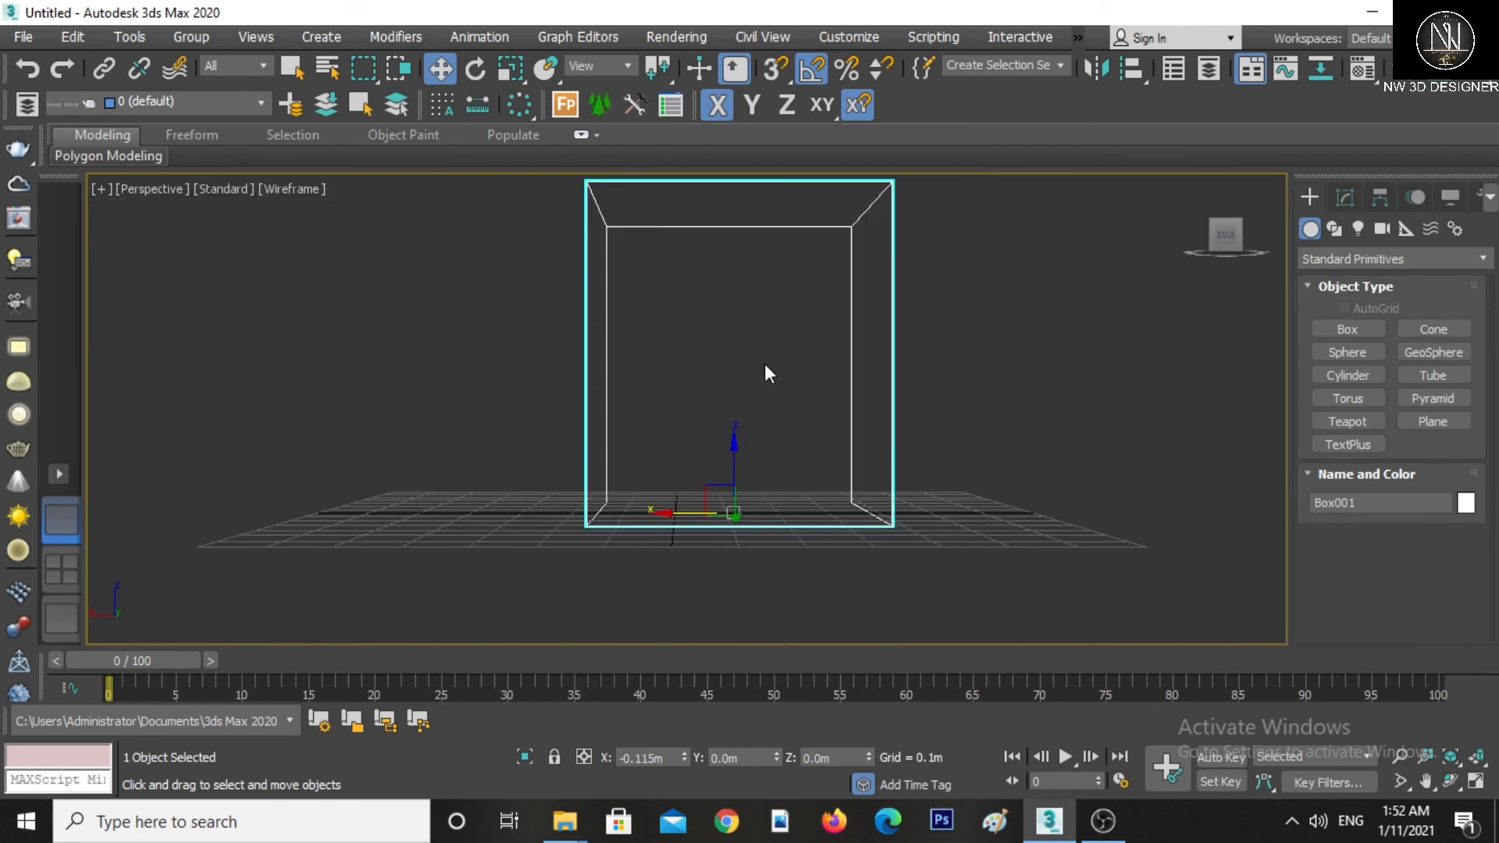
middle_click_drag(847, 358, 776, 419, "alt")
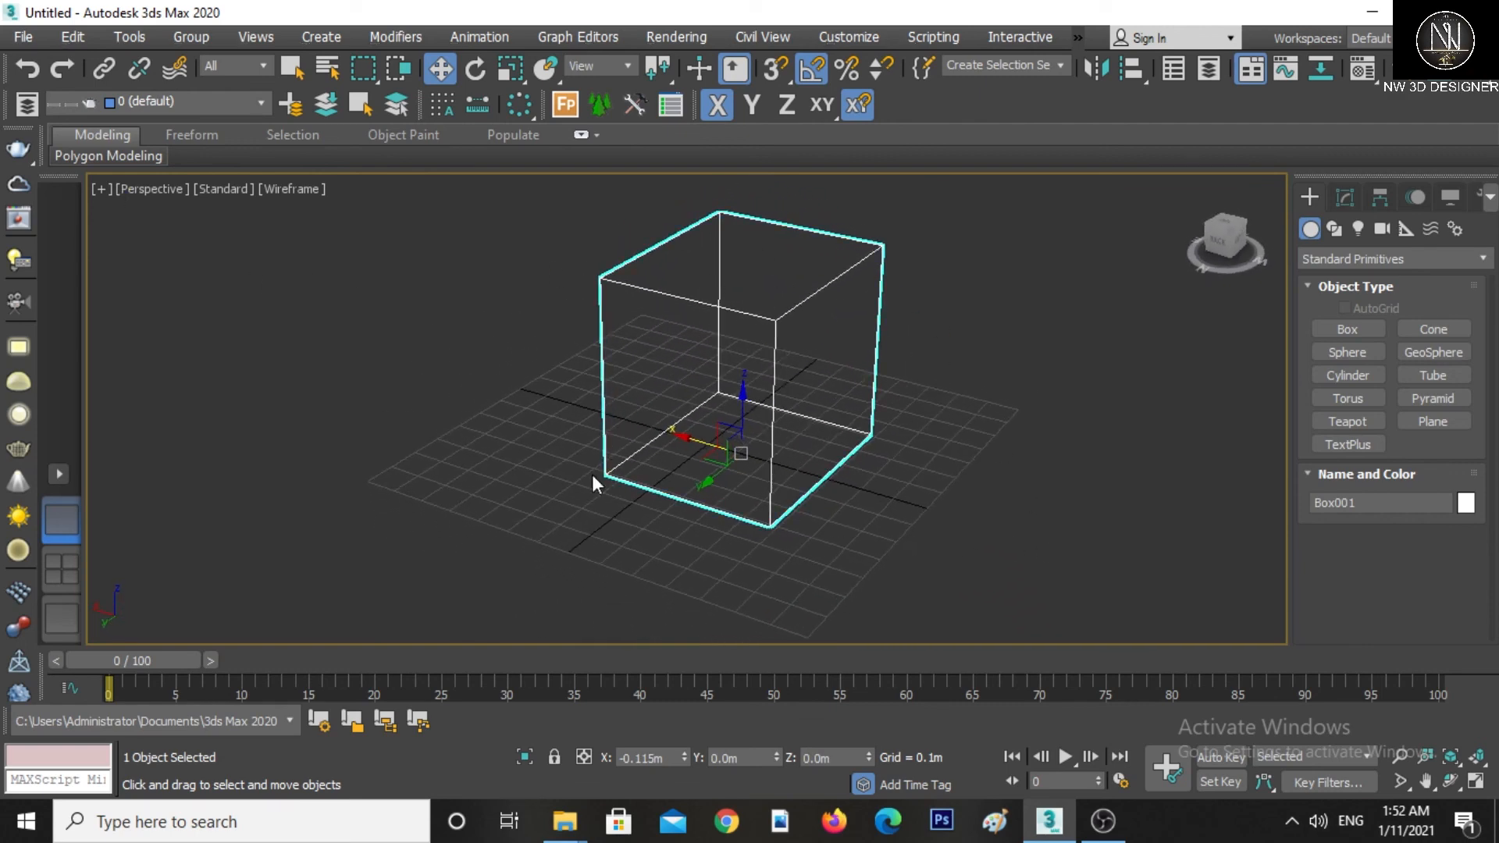
Restore the standard four-viewport layout
left_click(61, 478)
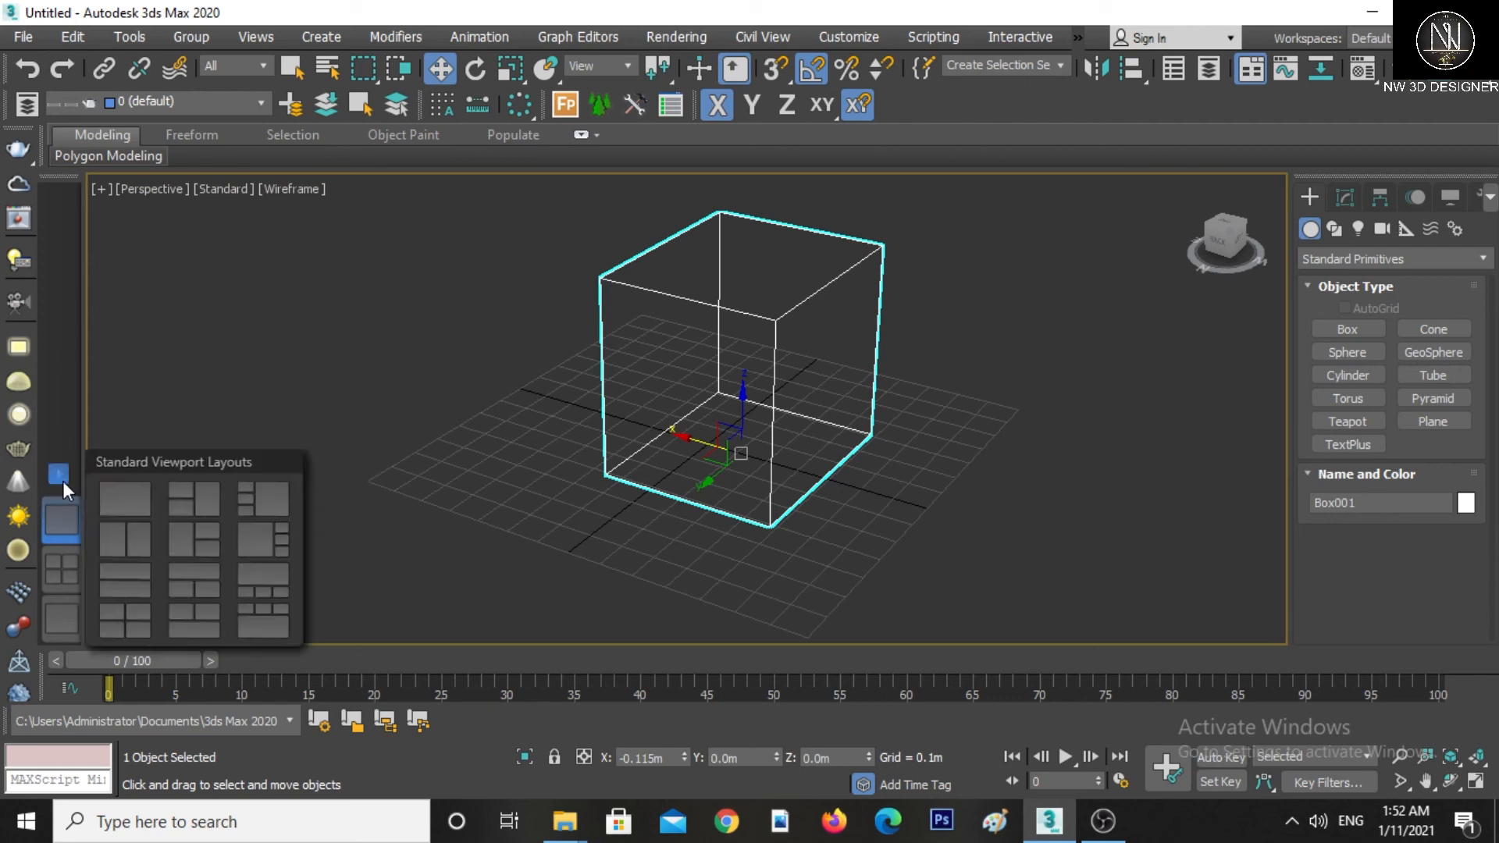
left_click(130, 616)
middle_click(1023, 575)
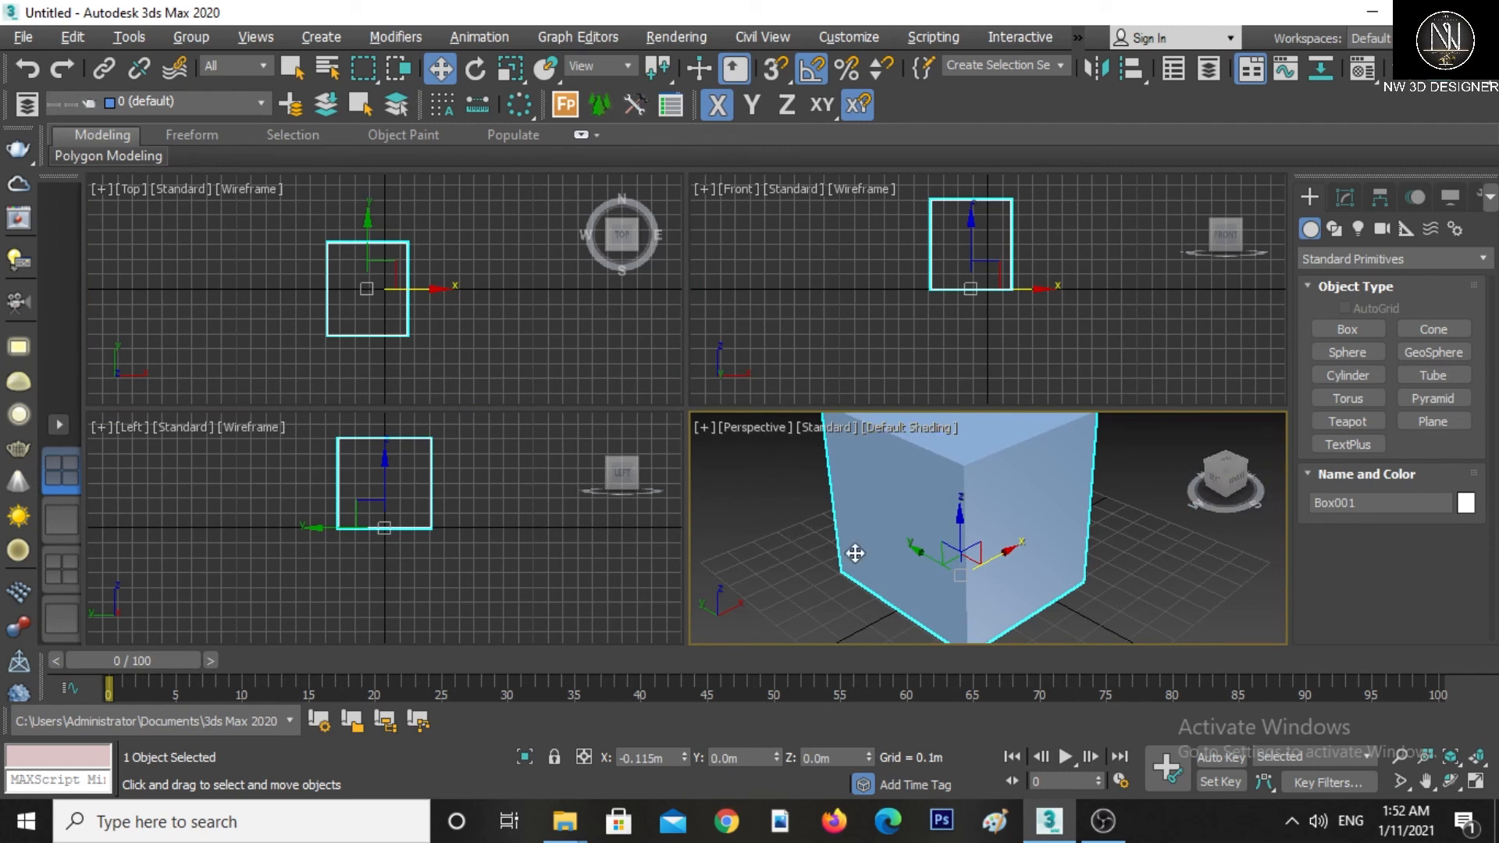
Maximize the Perspective viewport and restore the four-viewport layout
key("alt+w")
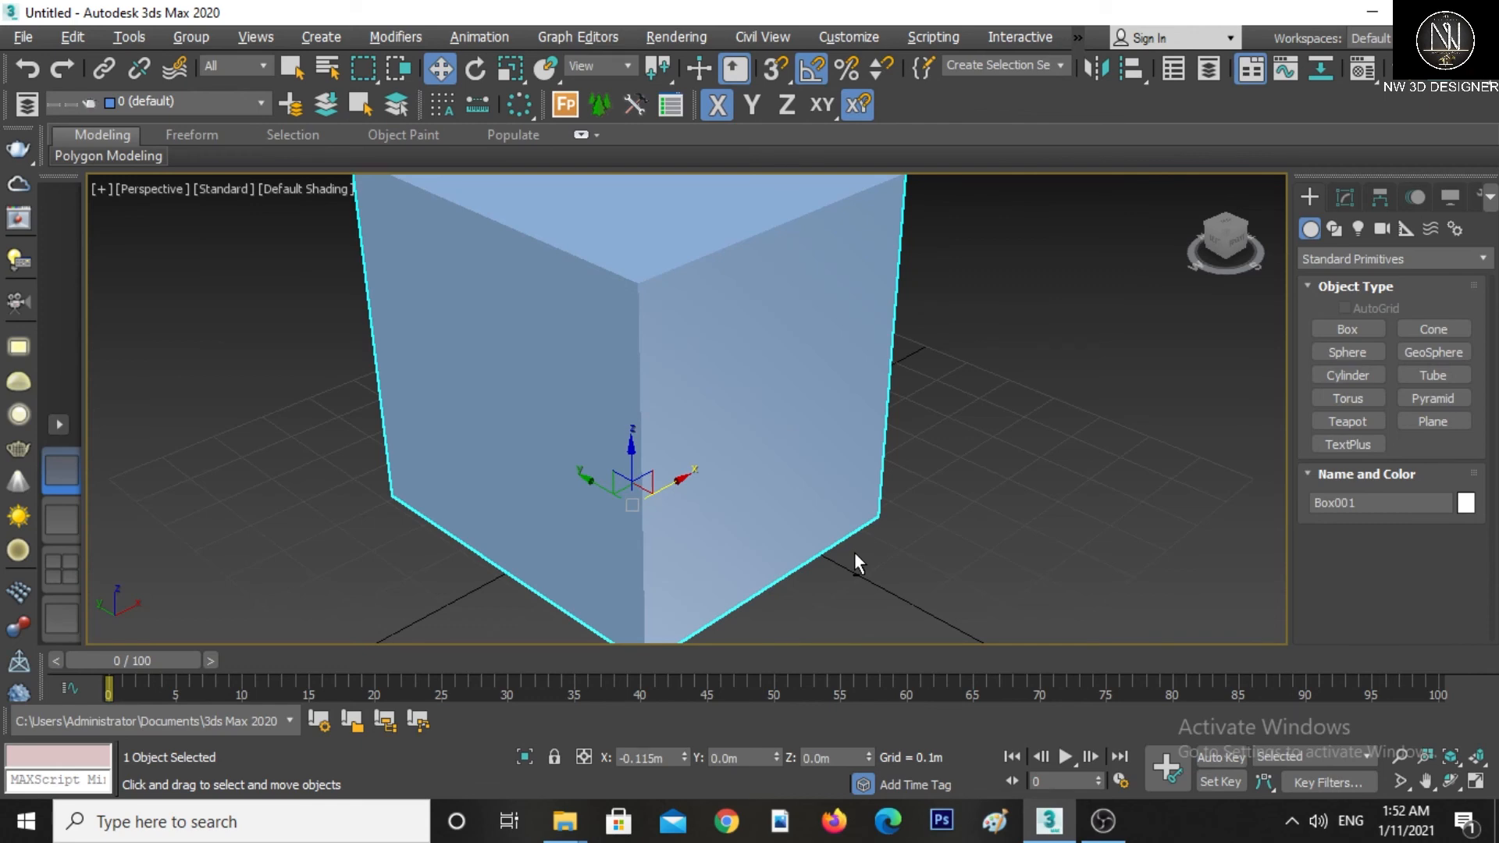
key("alt+w")
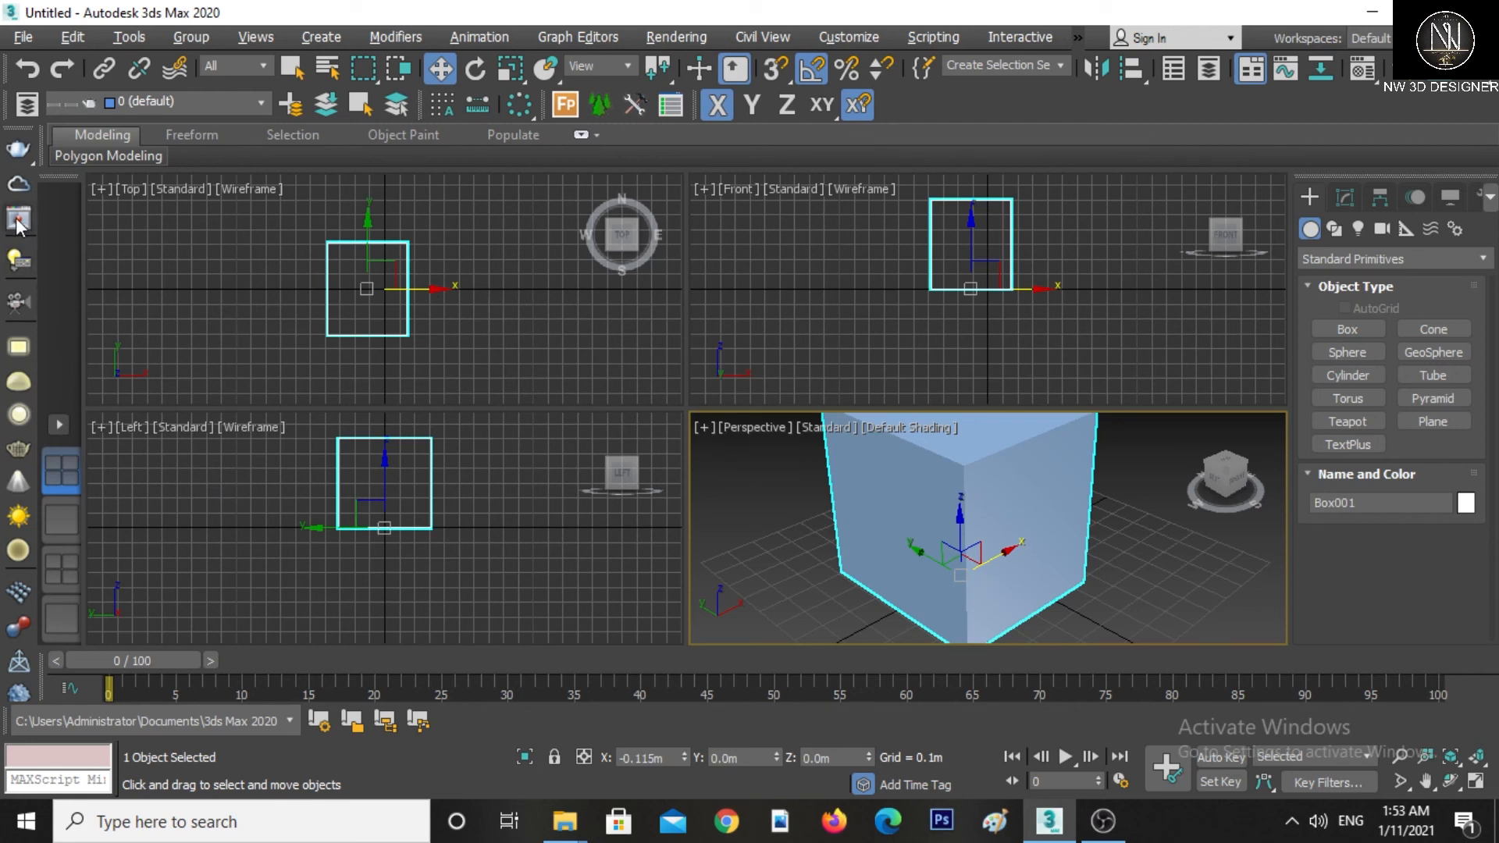
Undock the side toolbar and dock it back along the viewport edge
left_click_drag(203, 171, 11, 134)
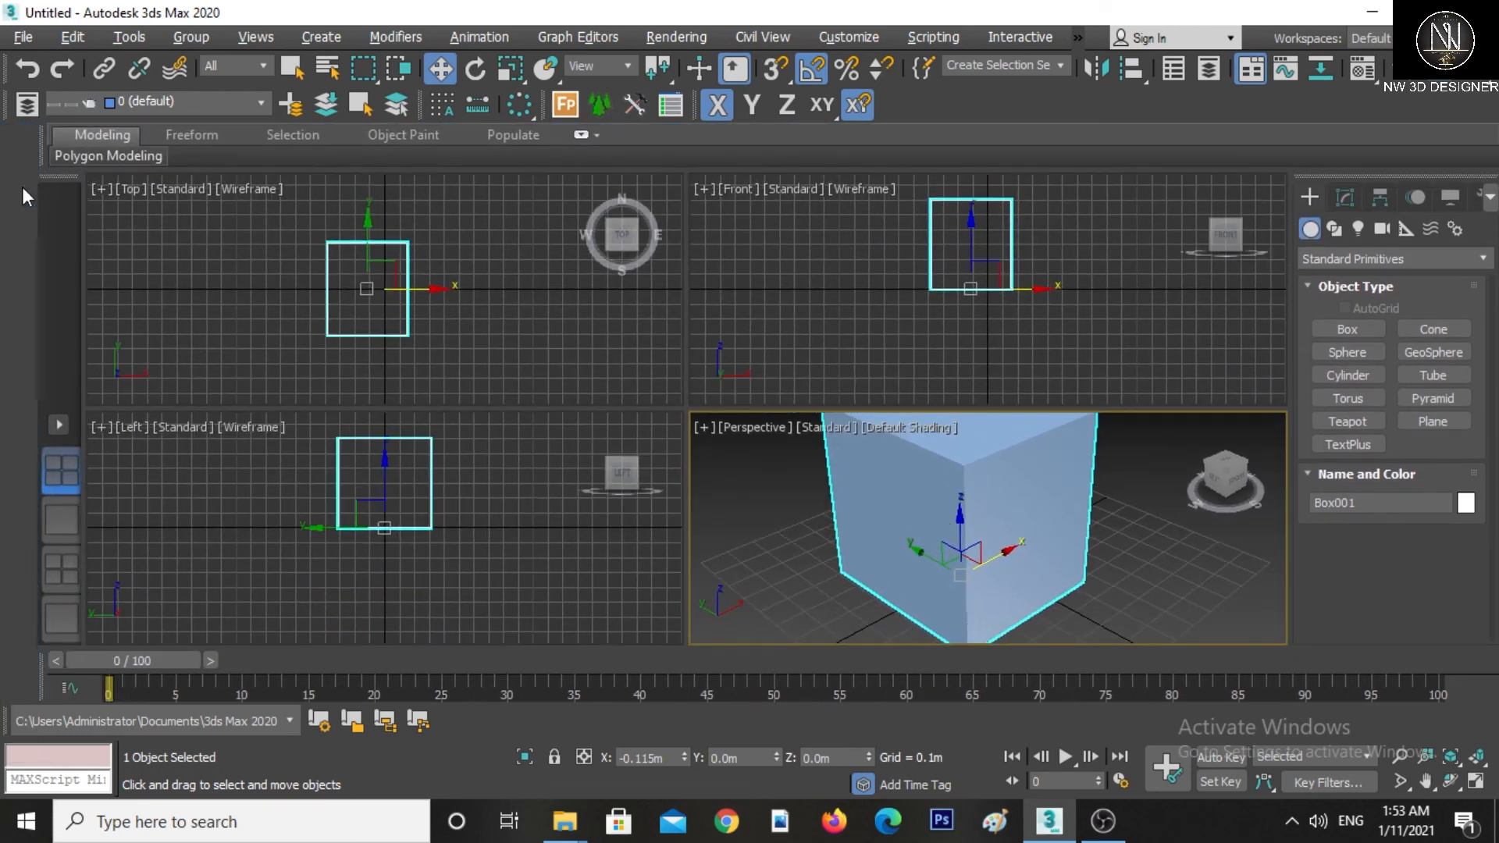
left_click_drag(17, 131, 1005, 101)
left_click_drag(888, 103, 16, 175)
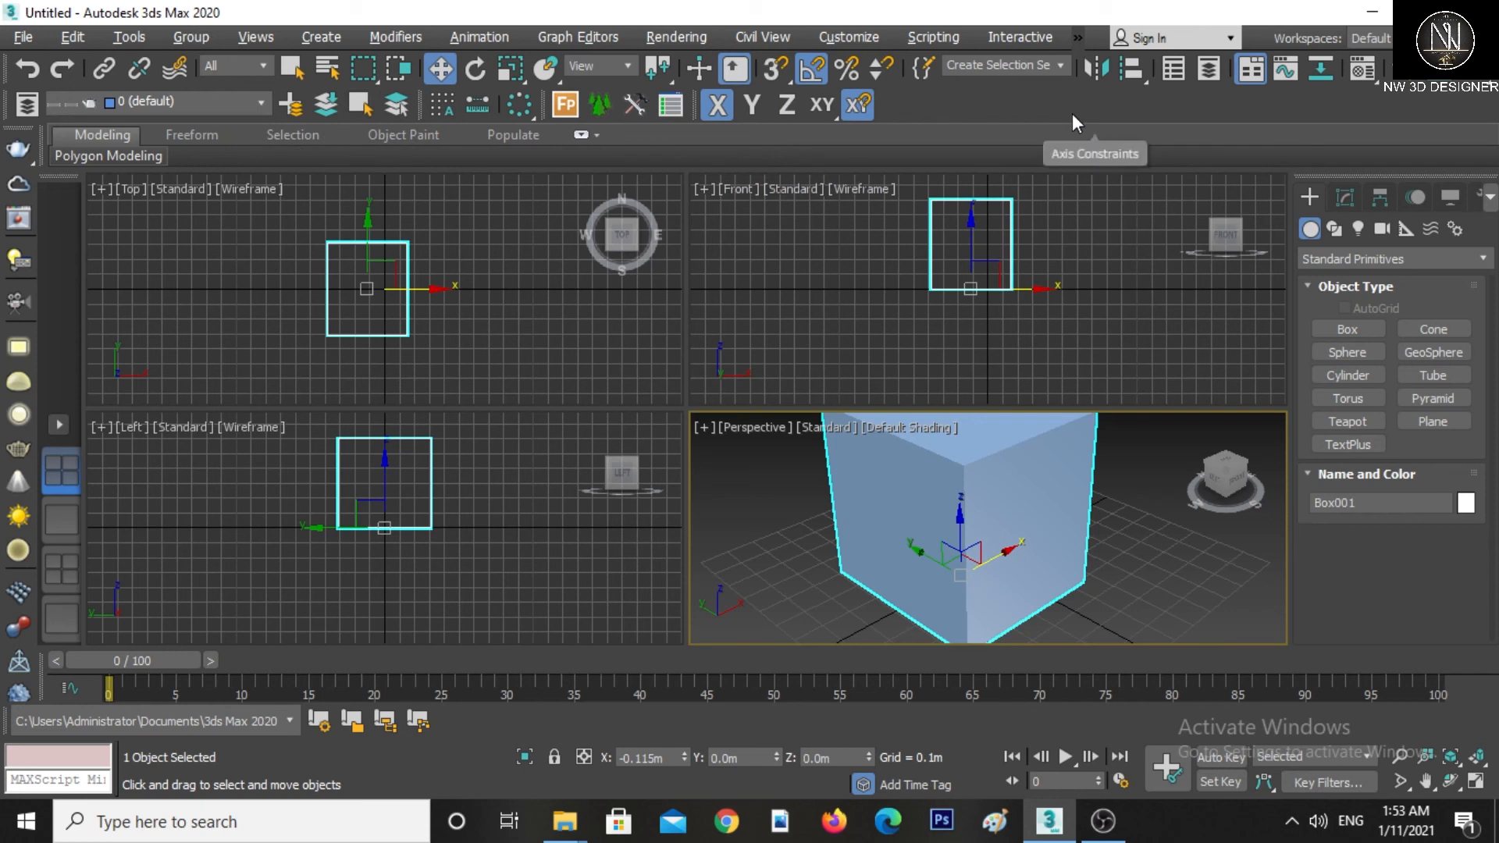
Open the quad menu for the selected box in the Perspective viewport
right_click(1140, 470)
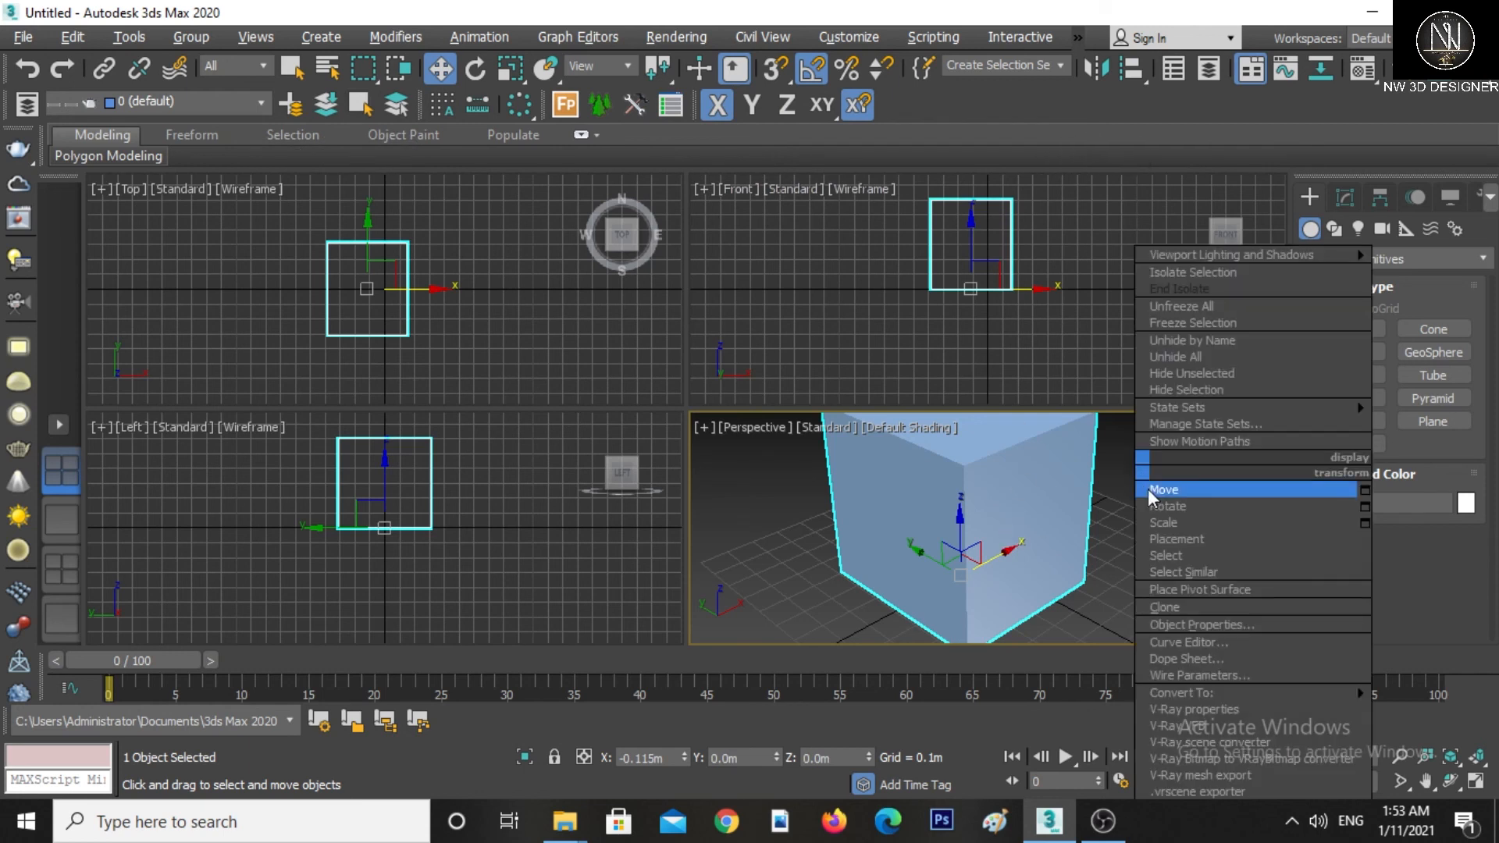